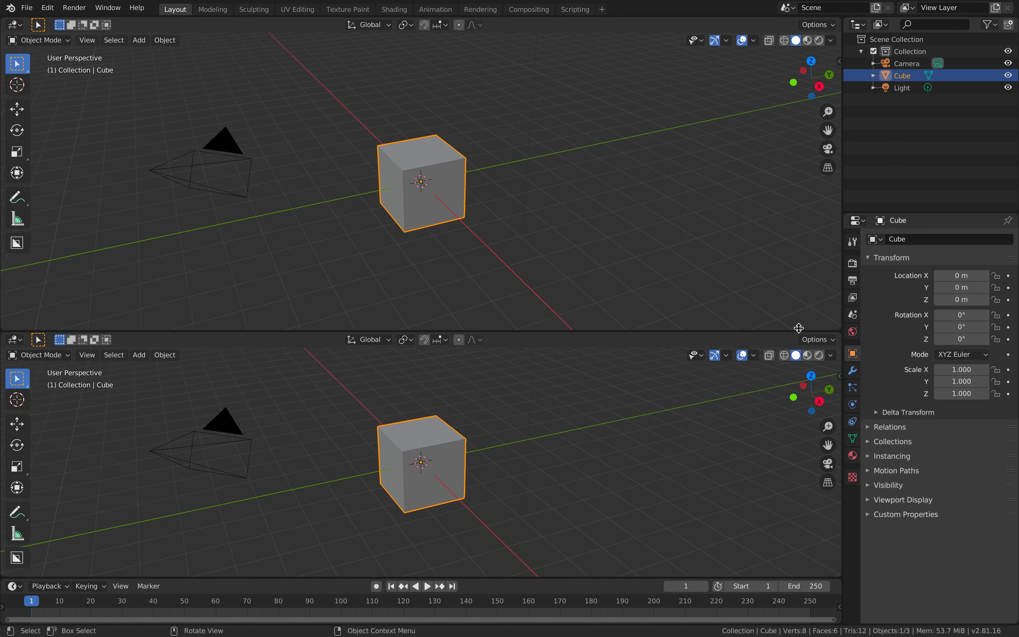
# Open the Editor Type menu of the upper of the two stacked 3D Viewports
pyautogui.click(15, 25)
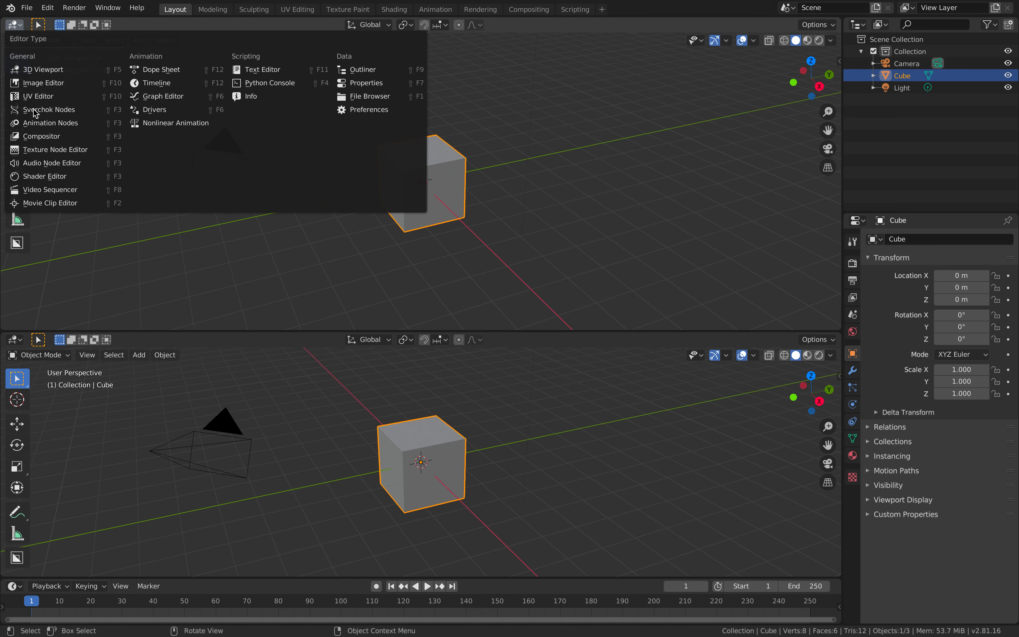
# Turn the top area into a new Sverchok node tree containing a Plane MK2 node
pyautogui.click(46, 109)
pyautogui.click(416, 25)
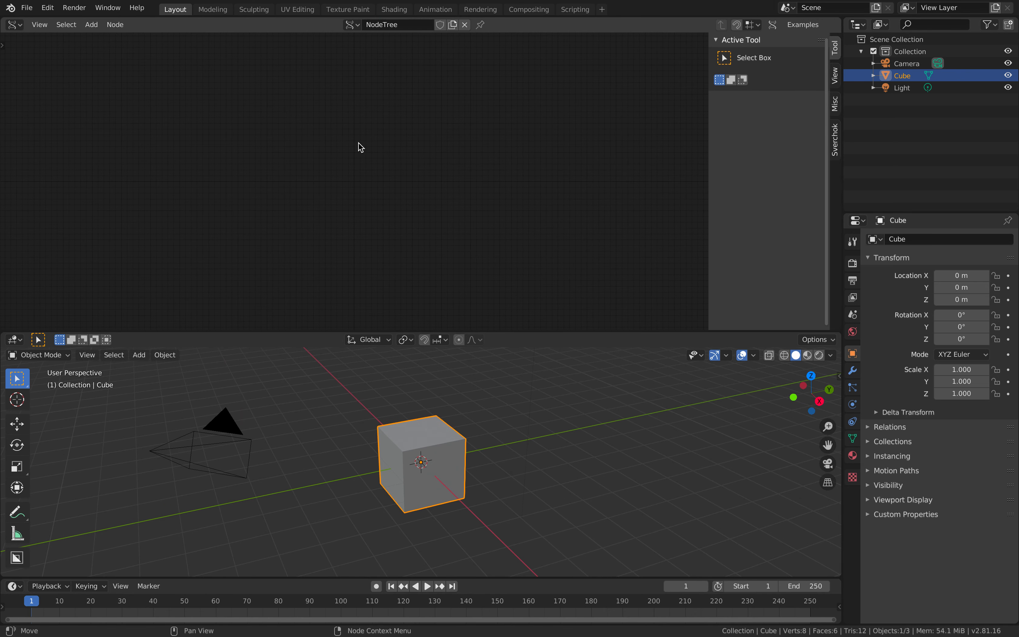
pyautogui.hotkey('alt', 'space')
pyautogui.write('plane')
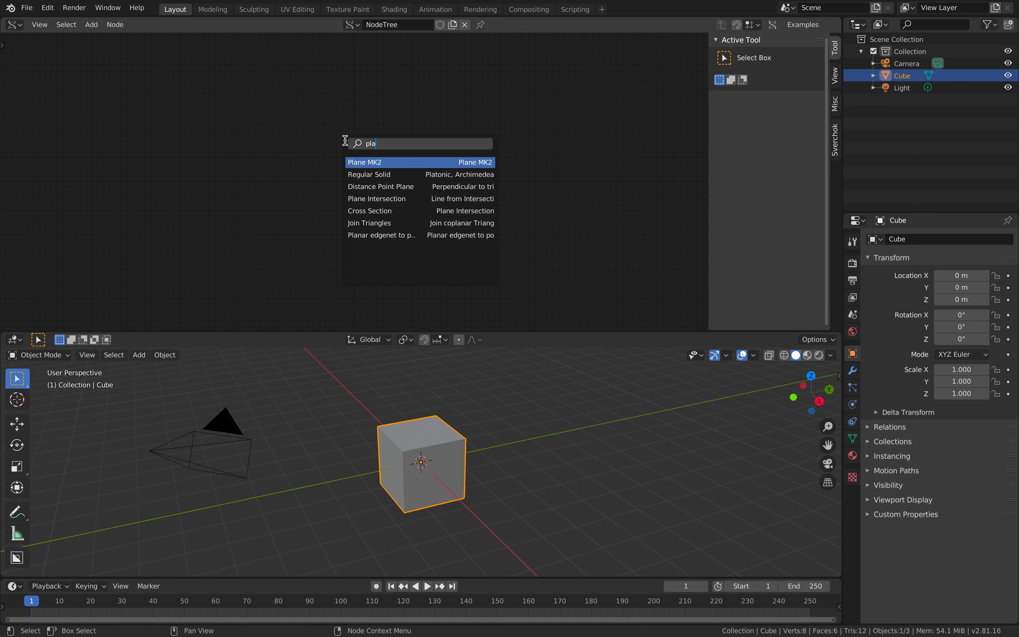
pyautogui.press('Return')
pyautogui.click(346, 144)
pyautogui.scroll(2, 346, 142)
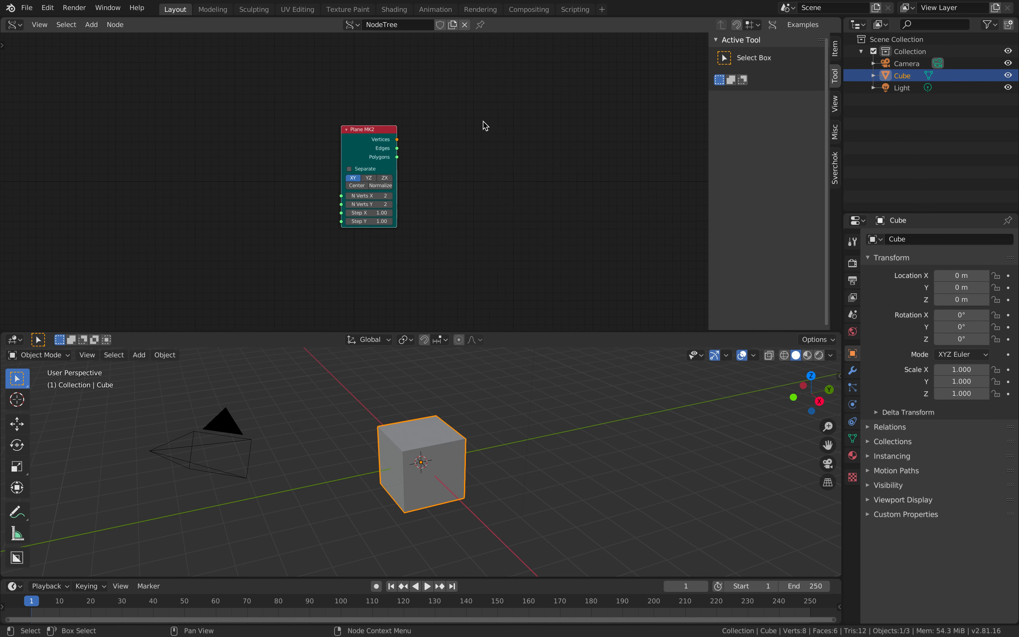
pyautogui.moveTo(483, 121); pyautogui.dragTo(422, 122, button='middle')
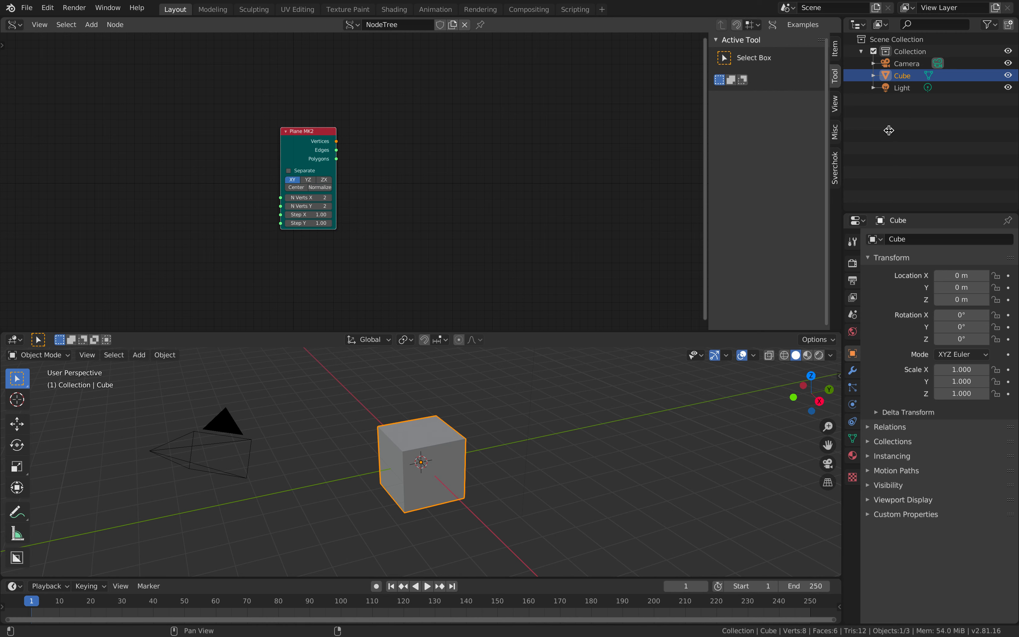
pyautogui.press('n')
# Delete the default cube, camera and light from the scene
pyautogui.moveTo(485, 448); pyautogui.dragTo(521, 422, button='middle')
pyautogui.press('a')
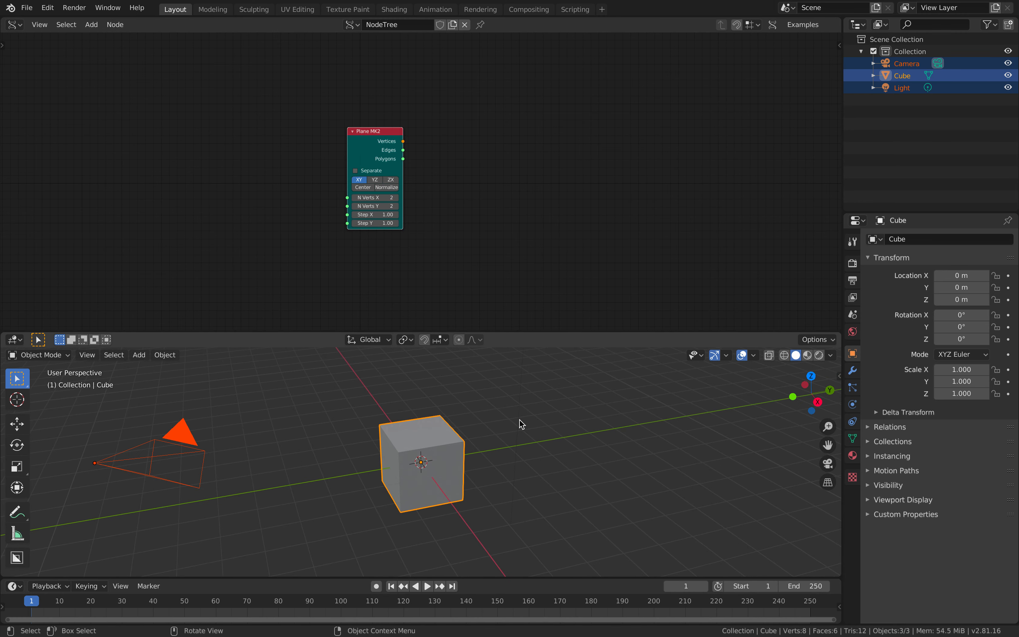
pyautogui.press('x')
pyautogui.click(520, 420)
# Add a Viewer Draw Mk3 node to the right of the Plane MK2 node
pyautogui.moveTo(484, 198); pyautogui.dragTo(353, 198, button='middle')
pyautogui.hotkey('shift', 'a')
pyautogui.click(351, 157)
pyautogui.write('viewr')
pyautogui.press('BackSpace')
pyautogui.press('BackSpace')
pyautogui.press('BackSpace')
pyautogui.press('BackSpace')
pyautogui.write('ewer')
pyautogui.press('BackSpace')
pyautogui.press('BackSpace')
pyautogui.press('BackSpace')
pyautogui.press('BackSpace')
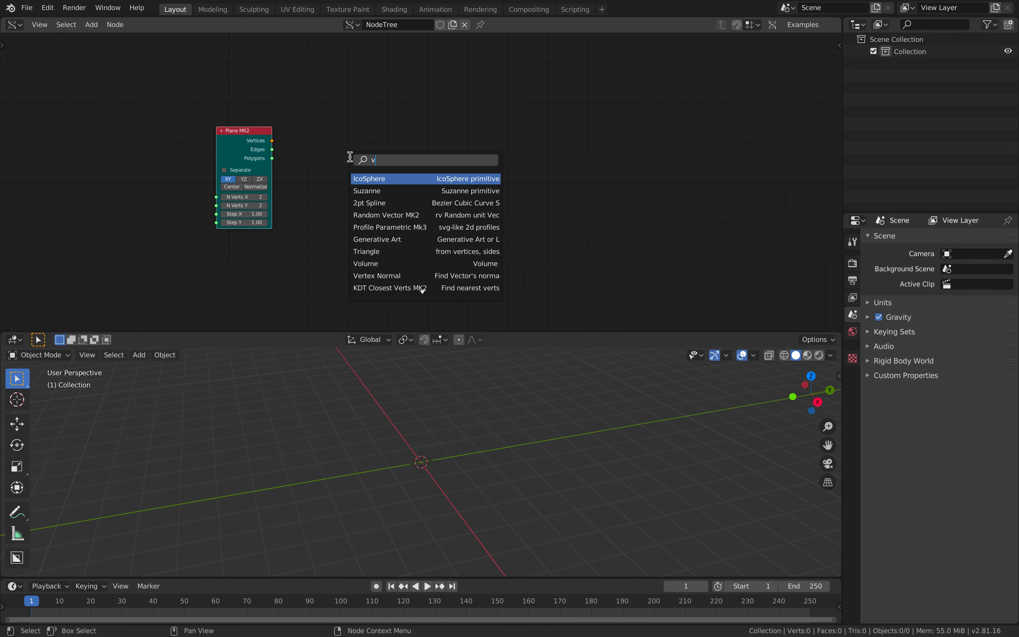
pyautogui.write('iewrd')
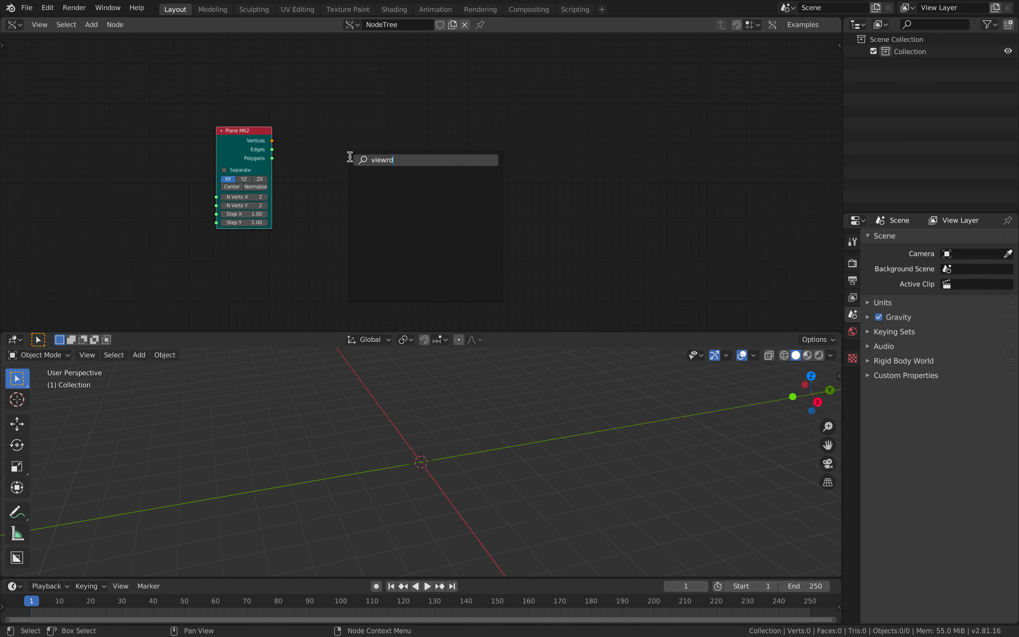
pyautogui.press('BackSpace')
pyautogui.press('BackSpace')
pyautogui.write('er')
pyautogui.press('Return')
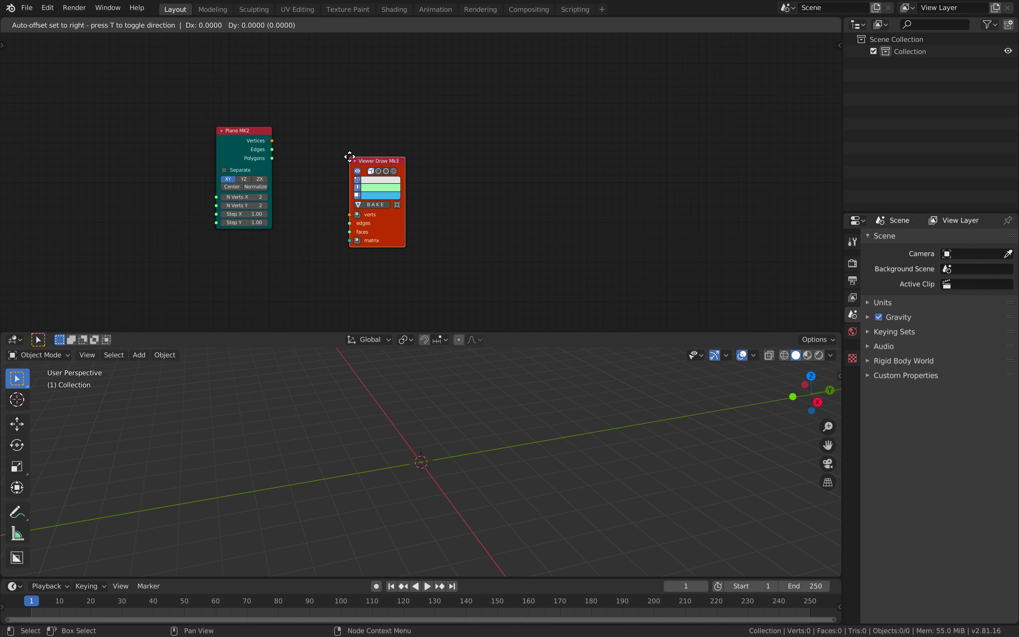
pyautogui.click(378, 142)
pyautogui.scroll(4, 315, 134)
# Link the plane's Vertices and Polygons outputs to the viewer's verts and faces inputs
pyautogui.moveTo(310, 134); pyautogui.dragTo(412, 133, button='middle')
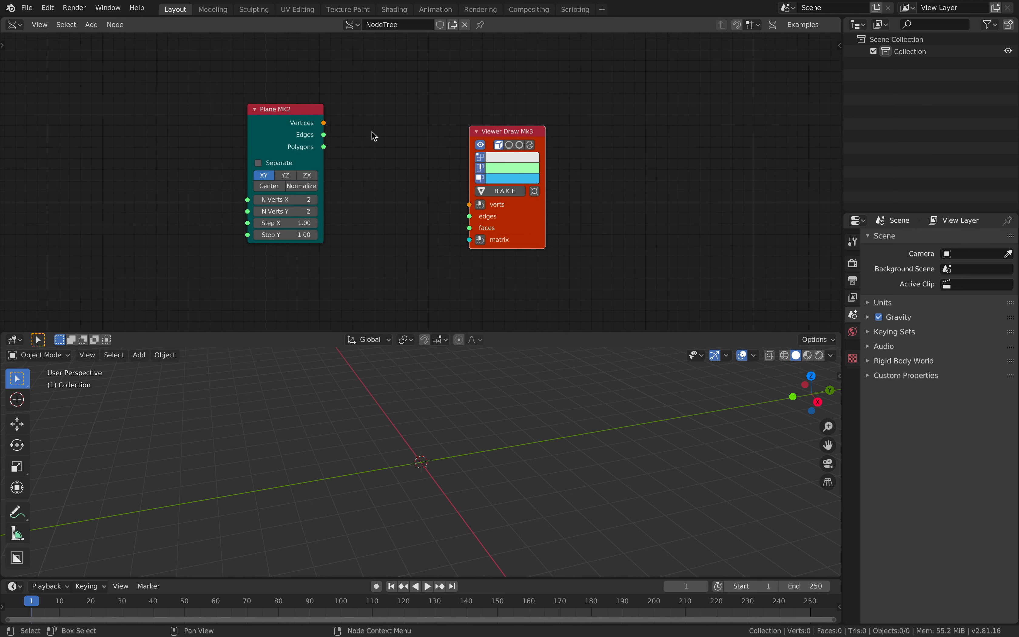
pyautogui.moveTo(324, 123); pyautogui.dragTo(469, 207)
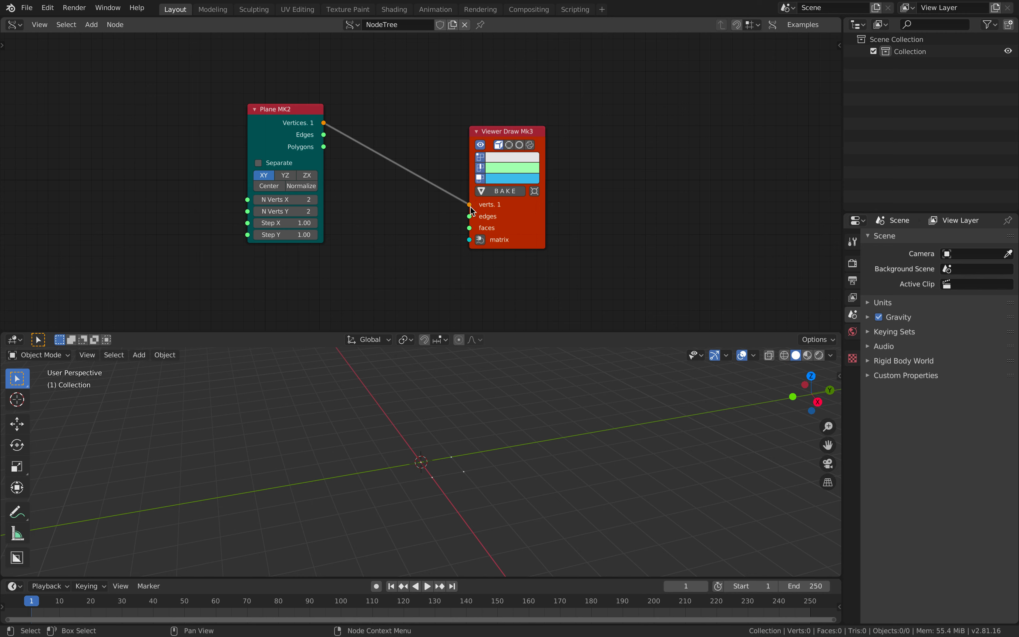
pyautogui.moveTo(324, 147); pyautogui.dragTo(402, 189)
pyautogui.moveTo(469, 230); pyautogui.dragTo(470, 228)
pyautogui.moveTo(480, 391); pyautogui.dragTo(364, 496, button='middle')
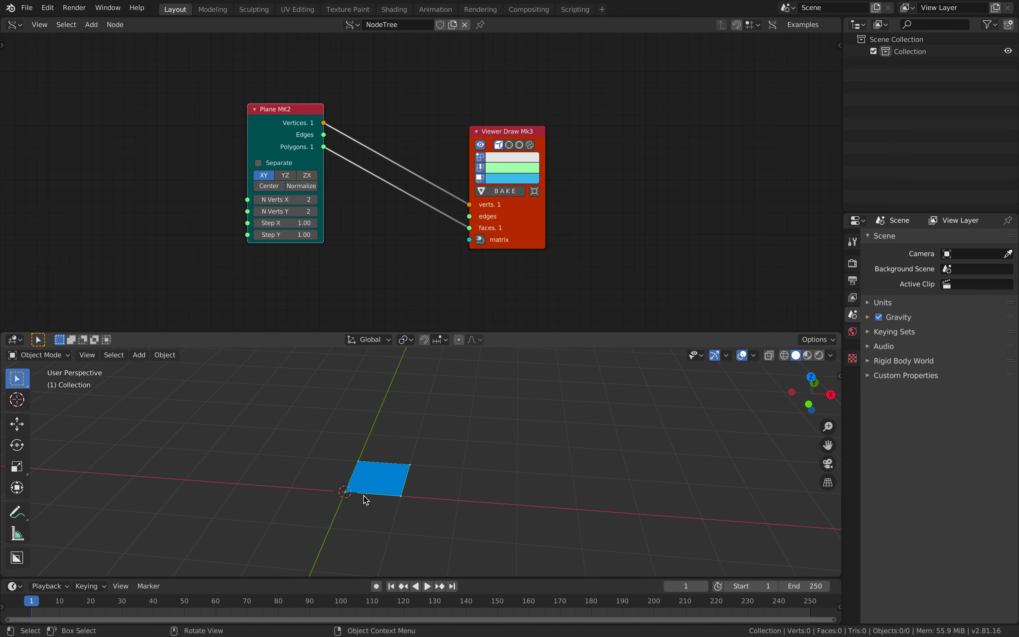
# Set the plane's N Verts X and N Verts Y to 5
pyautogui.click(314, 199)
pyautogui.click(315, 199)
pyautogui.click(315, 199)
pyautogui.click(315, 200)
pyautogui.click(315, 200)
pyautogui.click(315, 211)
pyautogui.click(315, 211)
pyautogui.click(315, 211)
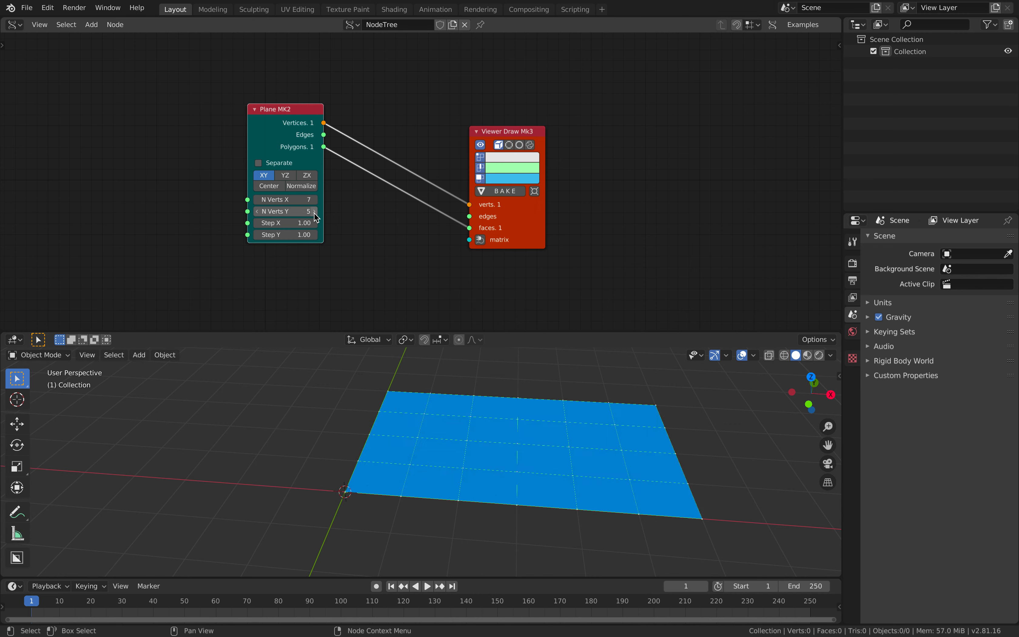
pyautogui.click(314, 211)
pyautogui.moveTo(530, 423); pyautogui.dragTo(541, 432, button='middle')
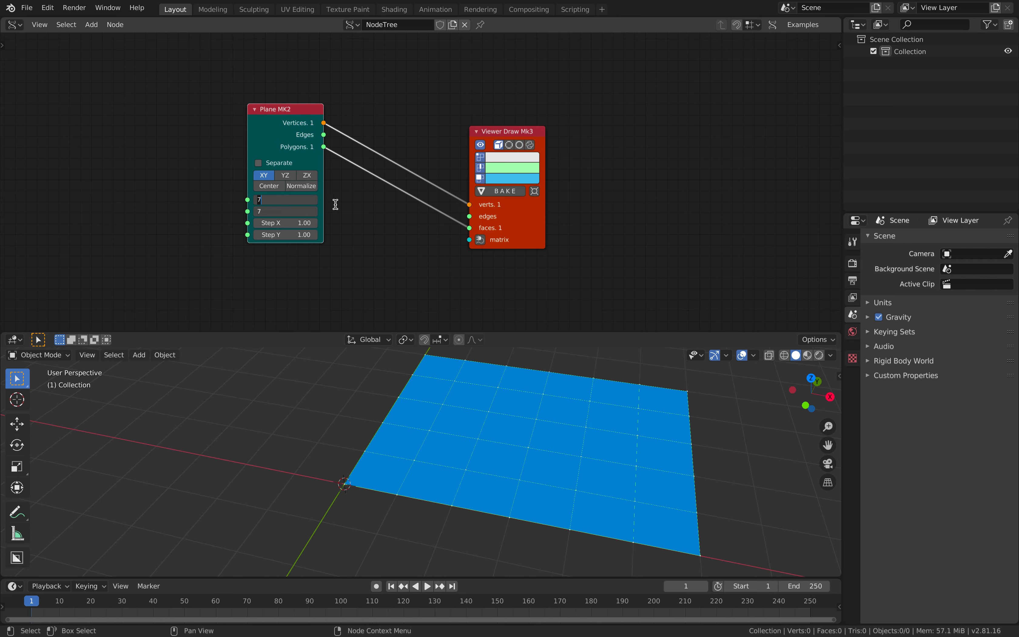
pyautogui.write('5')
pyautogui.press('Return')
pyautogui.moveTo(528, 434); pyautogui.dragTo(391, 502, button='middle')
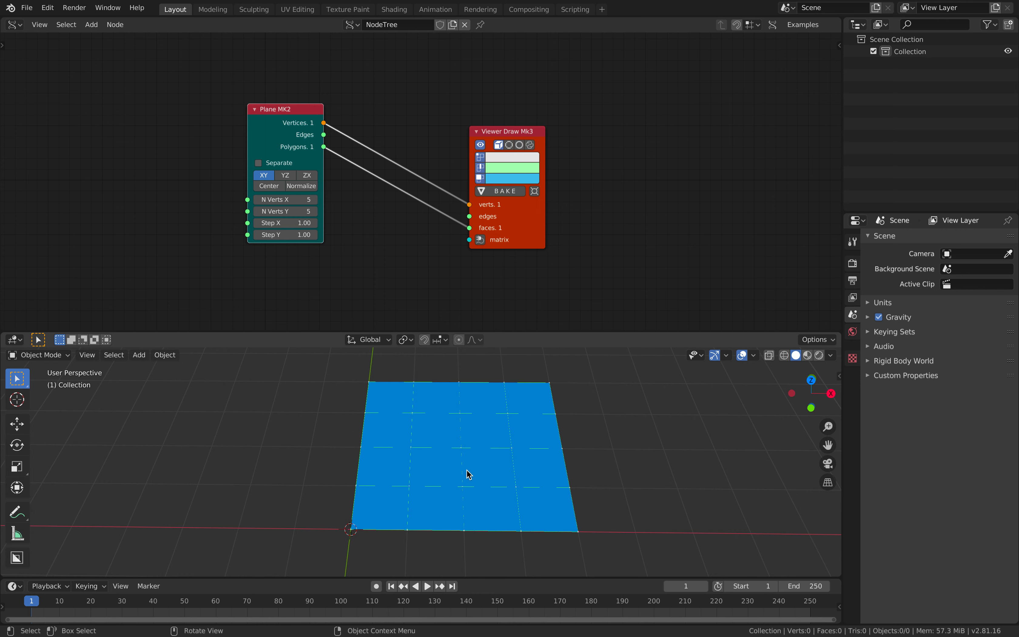
# Set the plane's Step X to 1.40 and Step Y to 0.87
pyautogui.moveTo(527, 210); pyautogui.dragTo(580, 153)
pyautogui.moveTo(359, 161); pyautogui.dragTo(485, 148, button='middle')
pyautogui.scroll(2, 438, 173)
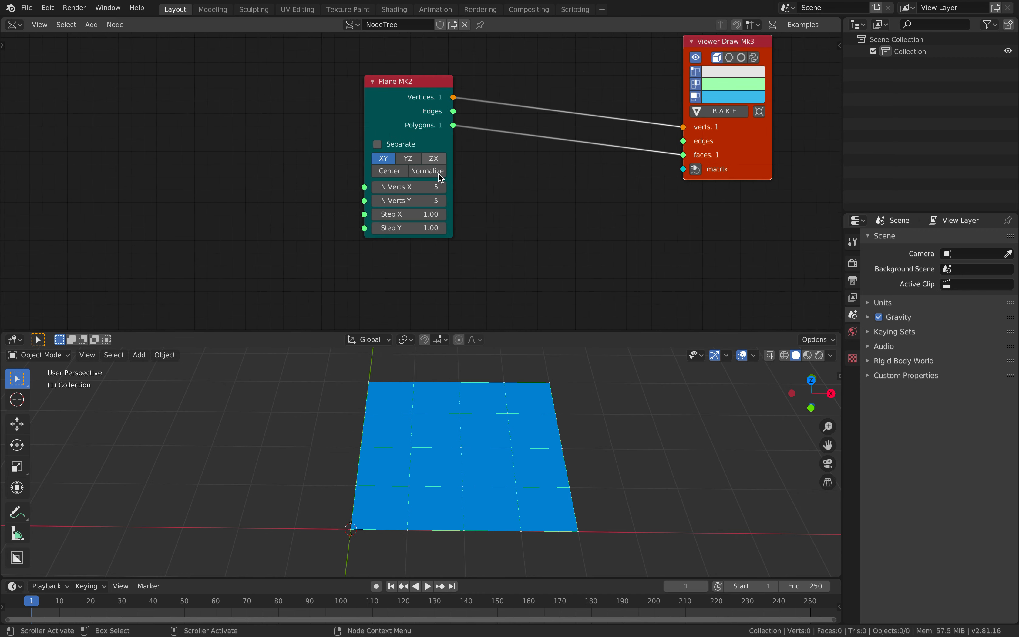
pyautogui.moveTo(411, 214)
pyautogui.mouseDown()
pyautogui.moveTo(463, 214)
pyautogui.moveTo(413, 228)
pyautogui.mouseUp()
pyautogui.keyDown('shift'); pyautogui.moveTo(525, 408); pyautogui.dragTo(440, 415, button='middle'); pyautogui.keyUp('shift')
pyautogui.moveTo(423, 214); pyautogui.dragTo(410, 228)
pyautogui.moveTo(418, 235); pyautogui.dragTo(398, 242, button='middle')
# Search the node list for 'random n' to add a random number node
pyautogui.moveTo(716, 167); pyautogui.dragTo(700, 189)
pyautogui.hotkey('shift', 'a')
pyautogui.click(80, 155)
pyautogui.write('ran')
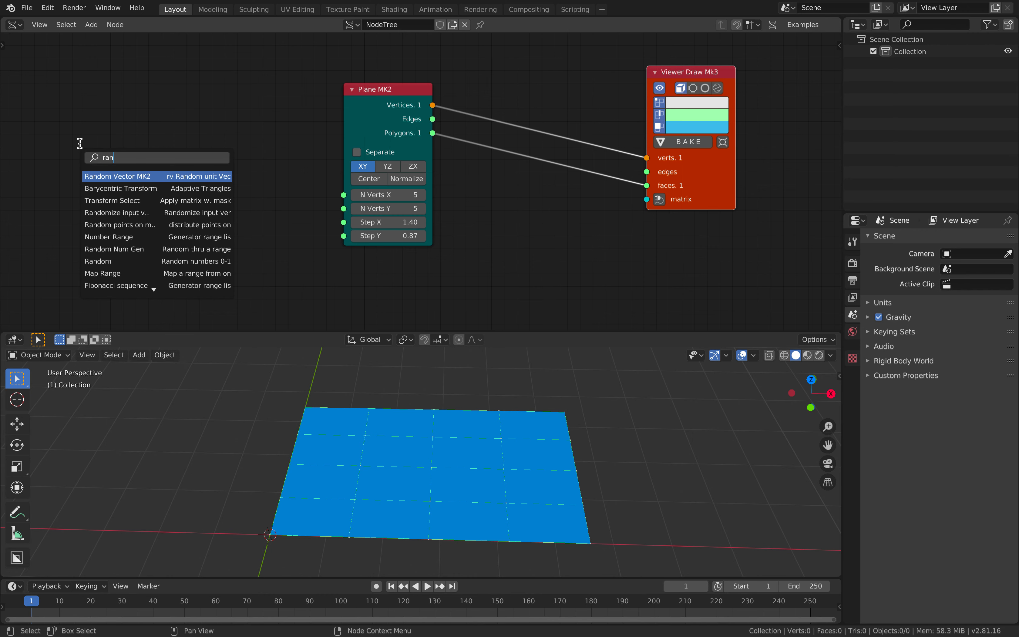
pyautogui.write('dom n')
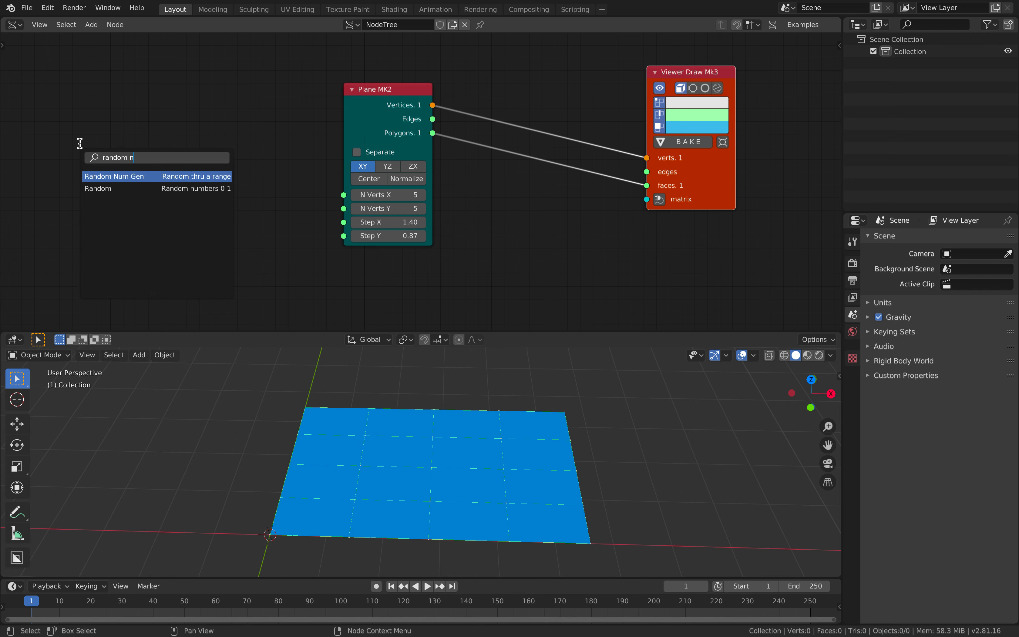
# Add Random Num Gen and List Input nodes, positioning the List Input to feed Plane MK2's Step X
pyautogui.press('Return')
pyautogui.click(68, 116)
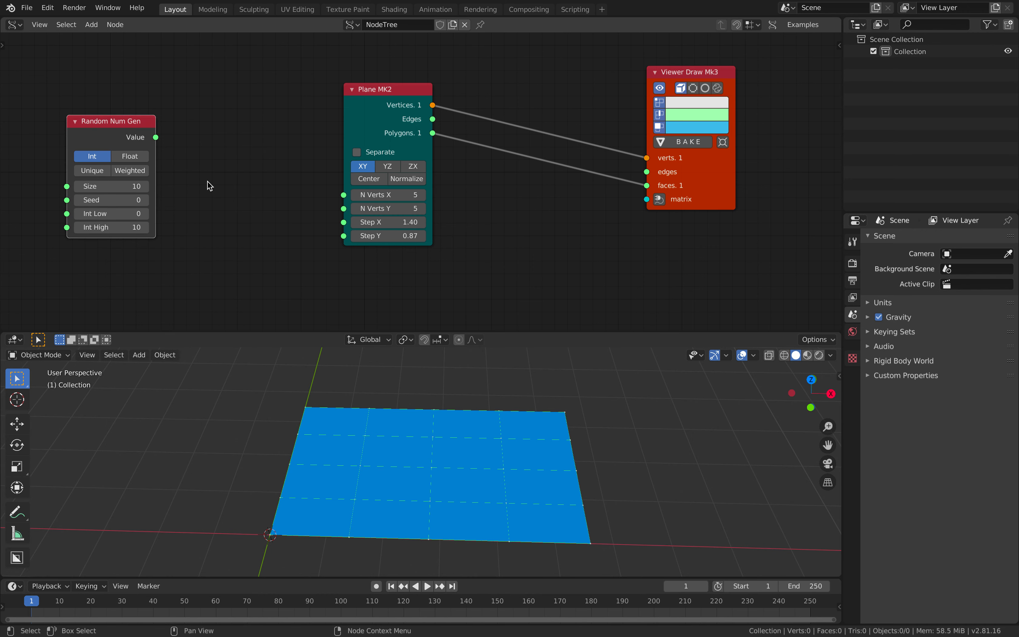
pyautogui.hotkey('shift', 'a')
pyautogui.click(208, 182)
pyautogui.write('list in')
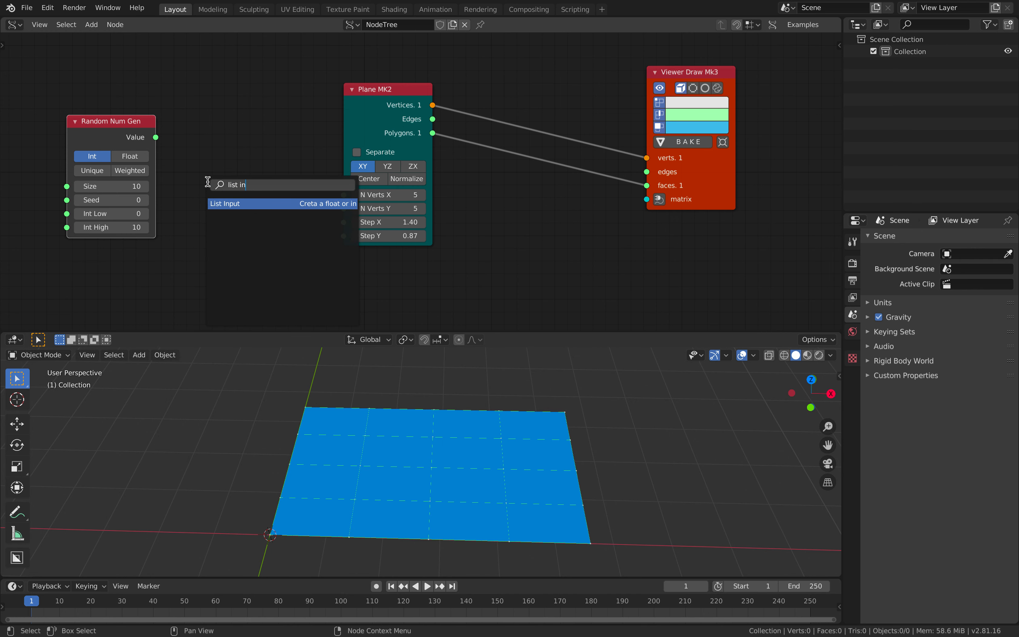
pyautogui.press('Return')
pyautogui.click(199, 195)
pyautogui.moveTo(230, 177); pyautogui.dragTo(254, 137, button='middle')
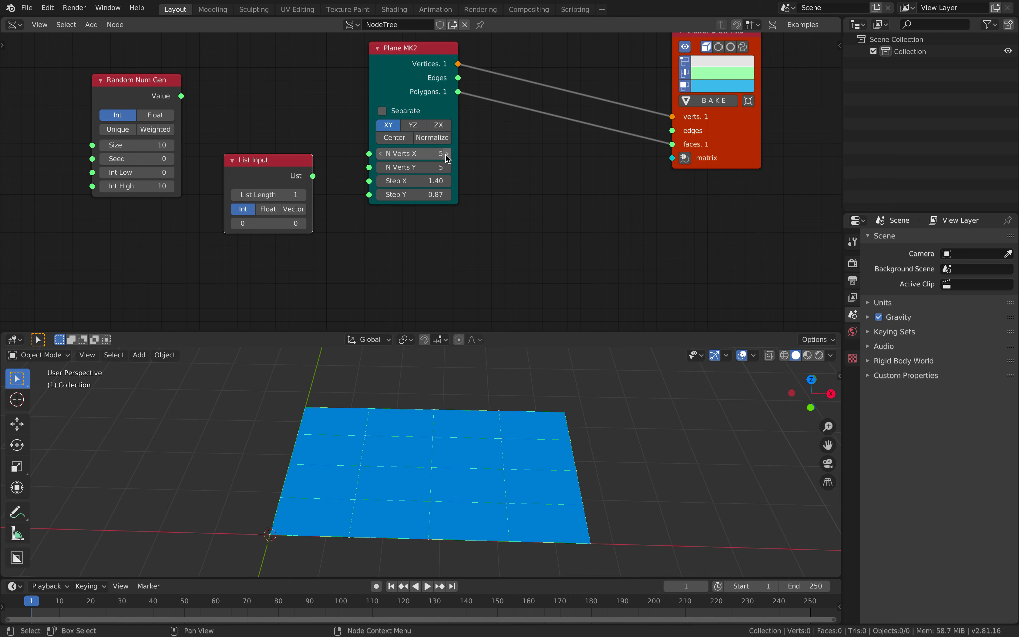
pyautogui.moveTo(432, 425); pyautogui.dragTo(423, 319, button='middle')
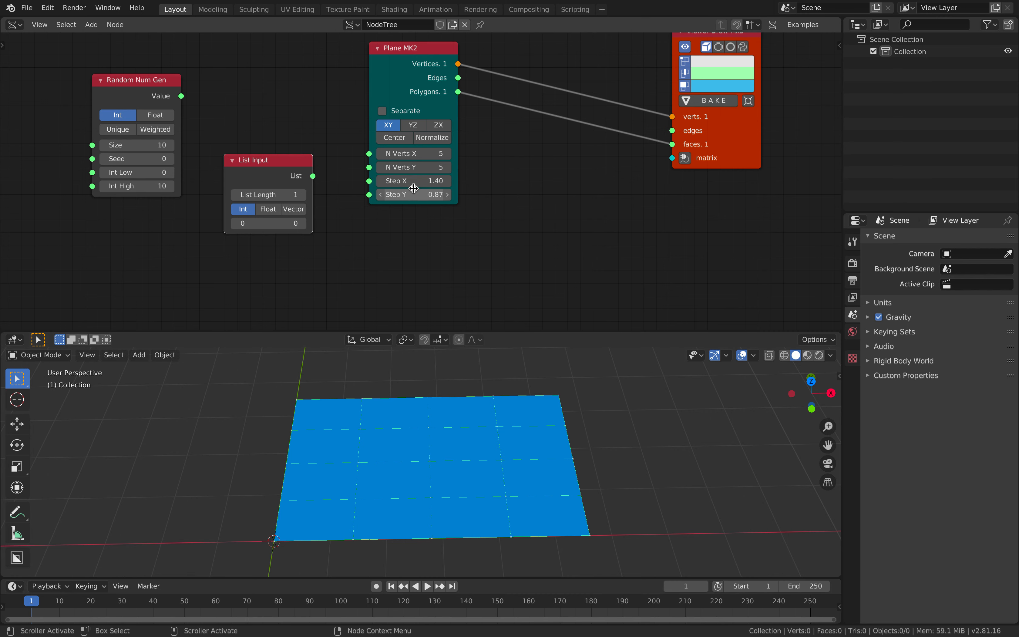
pyautogui.moveTo(302, 175); pyautogui.dragTo(369, 181)
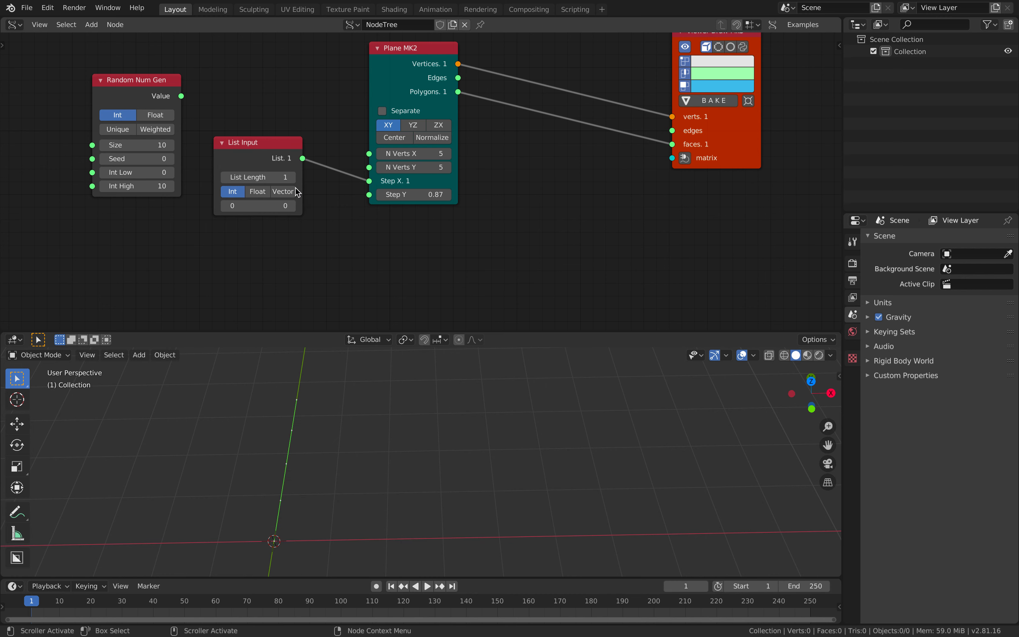
# Switch the List Input to floats, extend it to four items, and drag in rough values
pyautogui.click(261, 191)
pyautogui.click(292, 177)
pyautogui.click(293, 178)
pyautogui.click(293, 177)
pyautogui.moveTo(266, 206); pyautogui.dragTo(364, 219)
pyautogui.moveTo(268, 230); pyautogui.dragTo(371, 244)
pyautogui.moveTo(437, 391); pyautogui.dragTo(448, 358, button='middle')
pyautogui.moveTo(465, 422); pyautogui.dragTo(466, 419, button='middle')
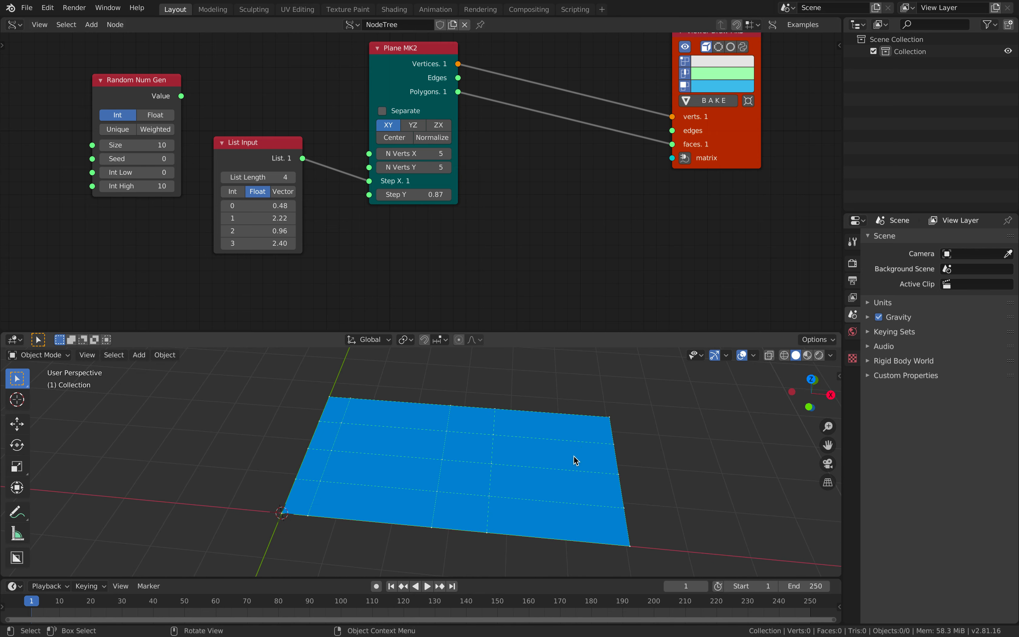
pyautogui.moveTo(573, 455); pyautogui.dragTo(586, 430, button='middle')
pyautogui.moveTo(506, 463); pyautogui.dragTo(317, 472, button='middle')
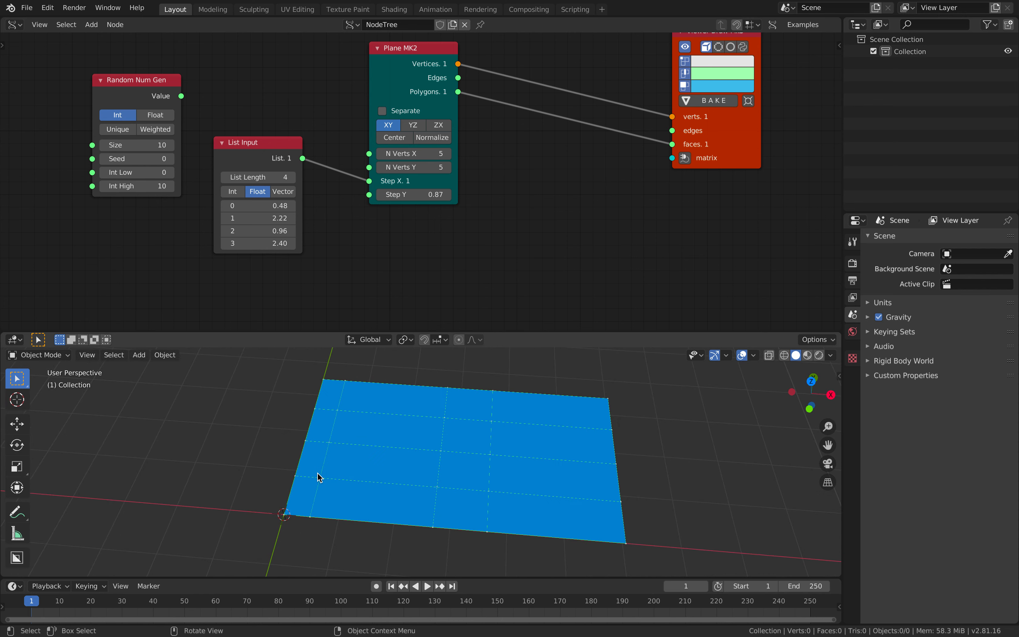
# Enter 0.50 and 2.00 as the first two List Input values
pyautogui.moveTo(282, 206)
pyautogui.mouseDown()
pyautogui.moveTo(310, 205)
pyautogui.moveTo(276, 207)
pyautogui.mouseUp()
pyautogui.click(276, 207)
pyautogui.write('.5')
pyautogui.press('Return')
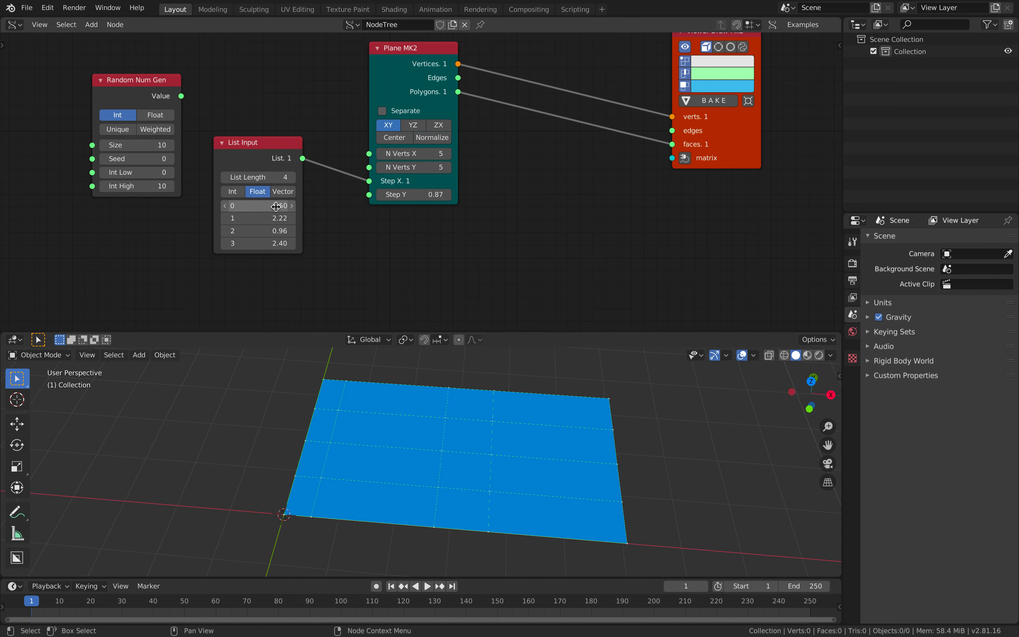
pyautogui.write('2')
pyautogui.press('Return')
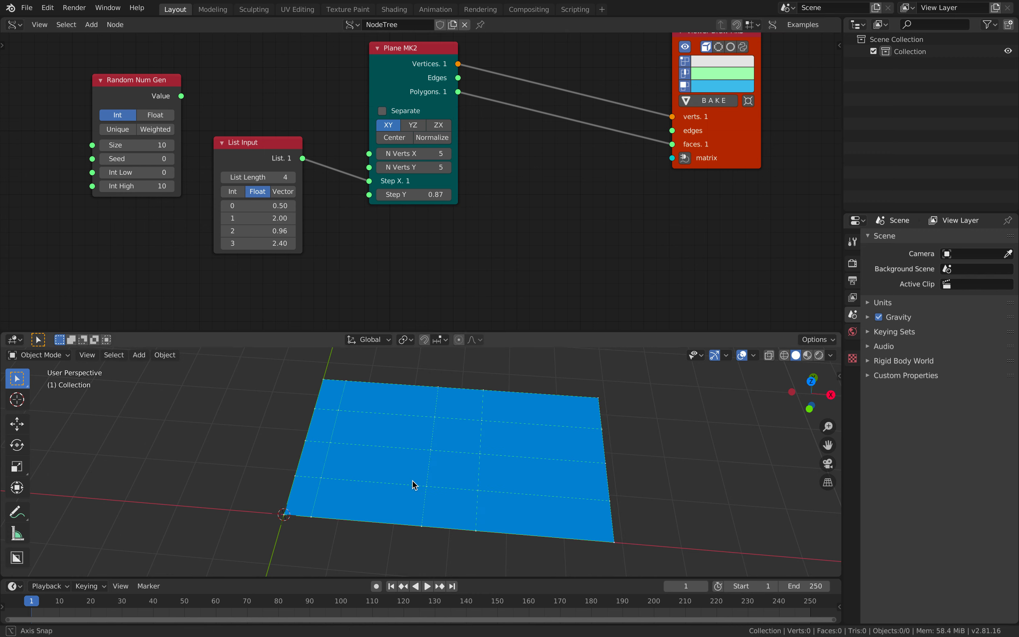
pyautogui.write('3')
pyautogui.press('Return')
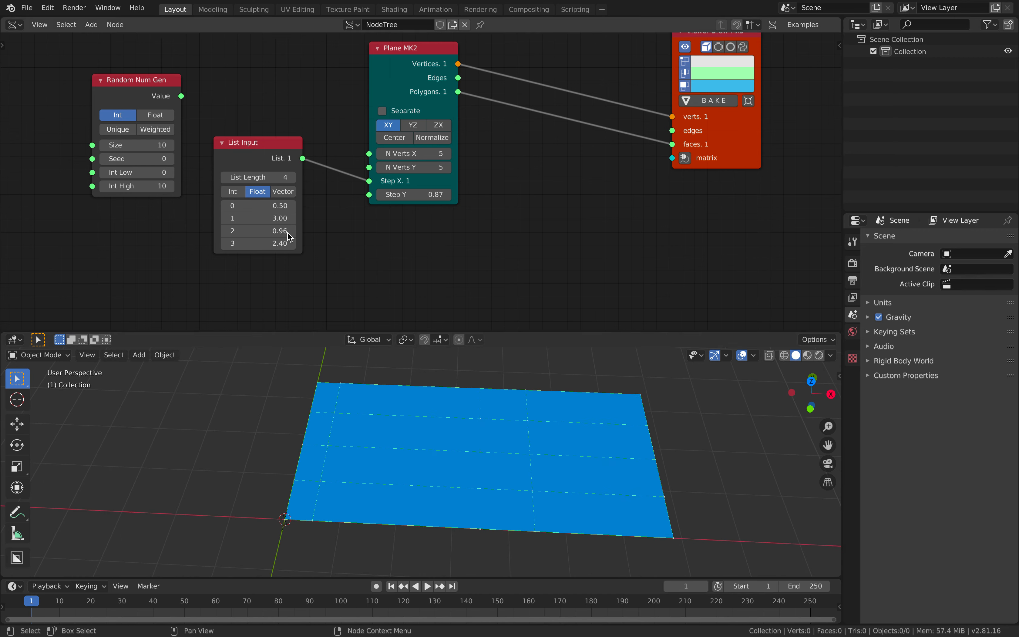
pyautogui.doubleClick(278, 221)
pyautogui.write('2')
pyautogui.press('Return')
# Set the third and fourth List Input values to 1.00 and 4.00
pyautogui.moveTo(403, 404); pyautogui.dragTo(407, 405, button='middle')
pyautogui.doubleClick(278, 228)
pyautogui.write('1')
pyautogui.press('Return')
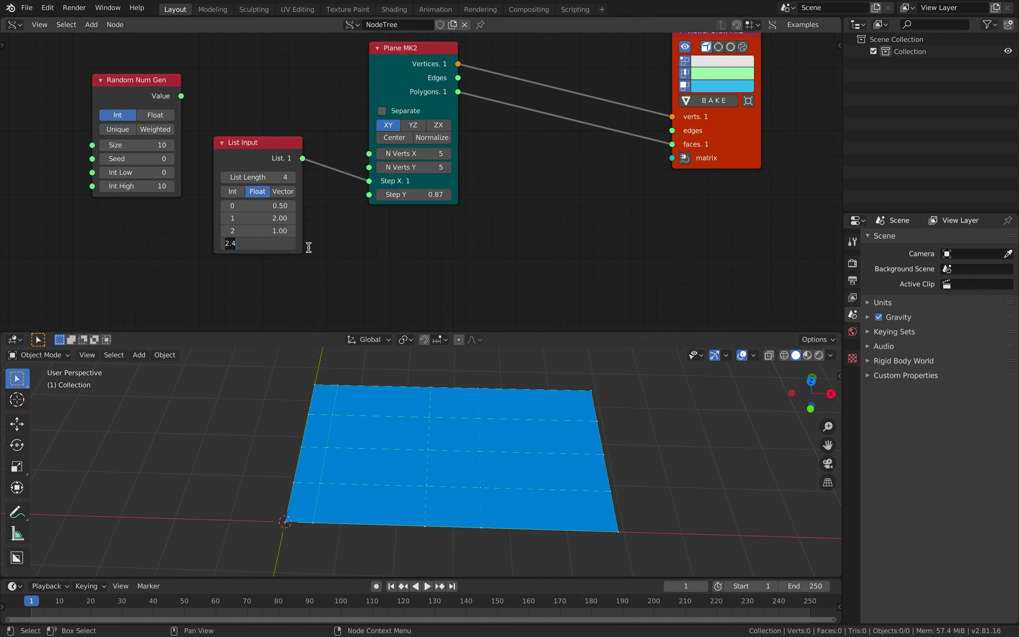
pyautogui.press('Return')
pyautogui.scroll(-1, 527, 439)
pyautogui.moveTo(451, 406); pyautogui.dragTo(410, 389, button='middle')
pyautogui.click(688, 103)
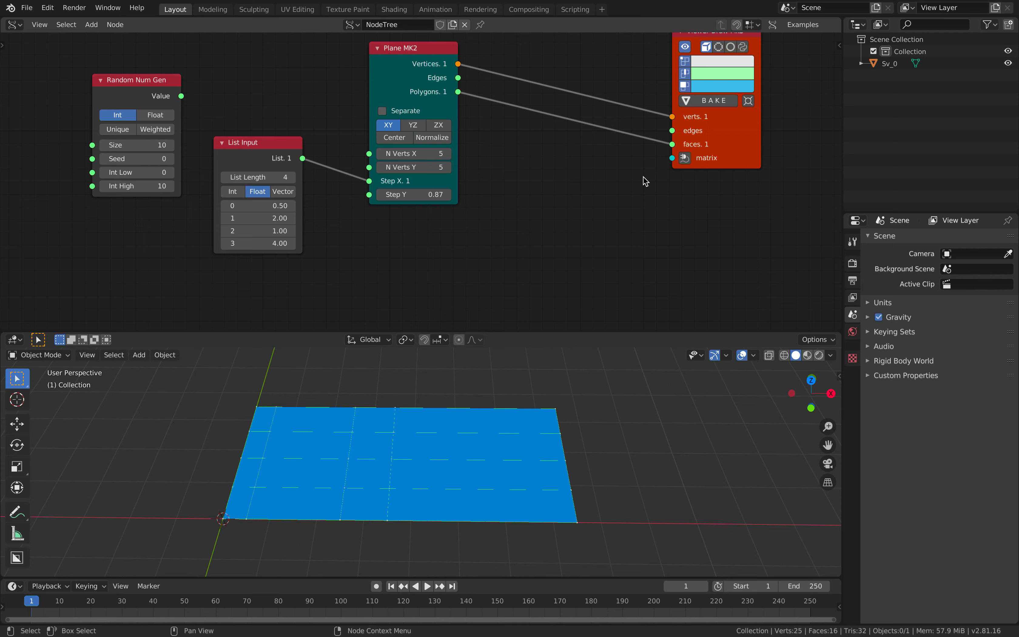
pyautogui.press('g')
pyautogui.press('x')
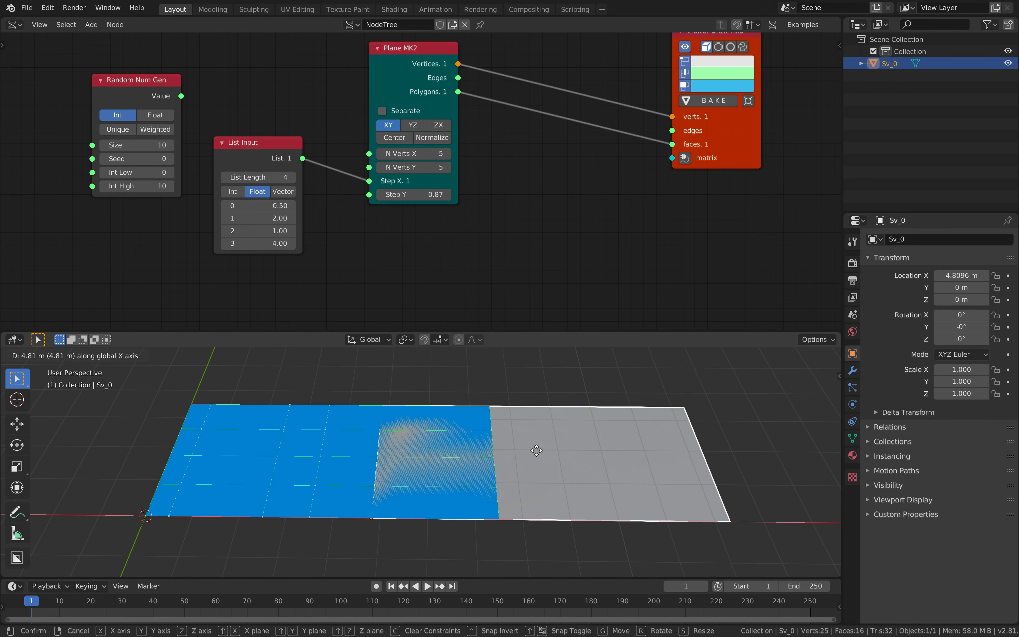
pyautogui.click(686, 438)
pyautogui.keyDown('shift'); pyautogui.moveTo(590, 431); pyautogui.dragTo(473, 427, button='middle'); pyautogui.keyUp('shift')
pyautogui.press('Tab')
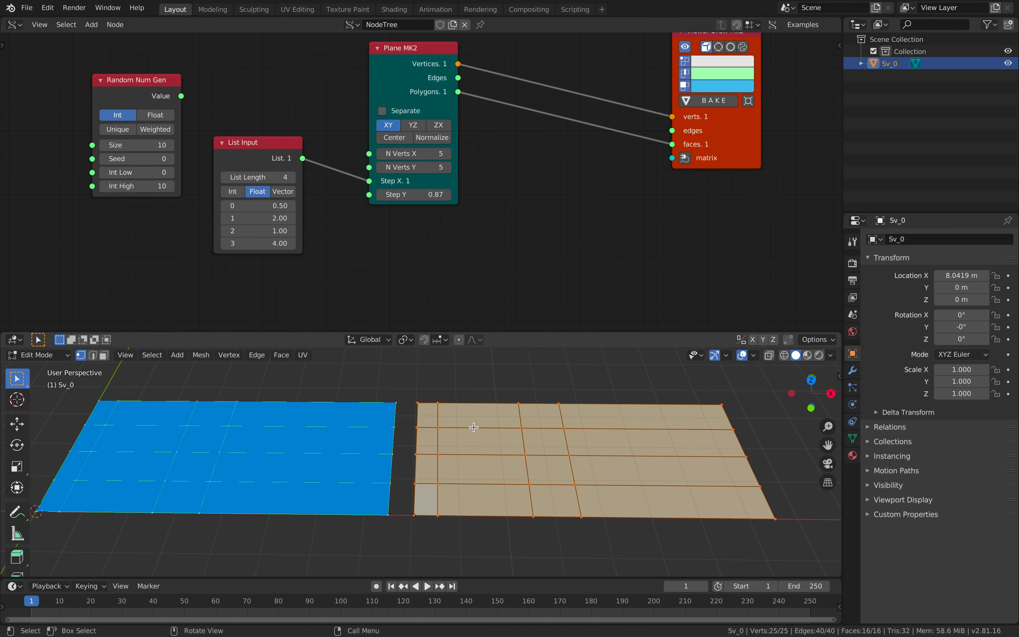
pyautogui.press('Tab')
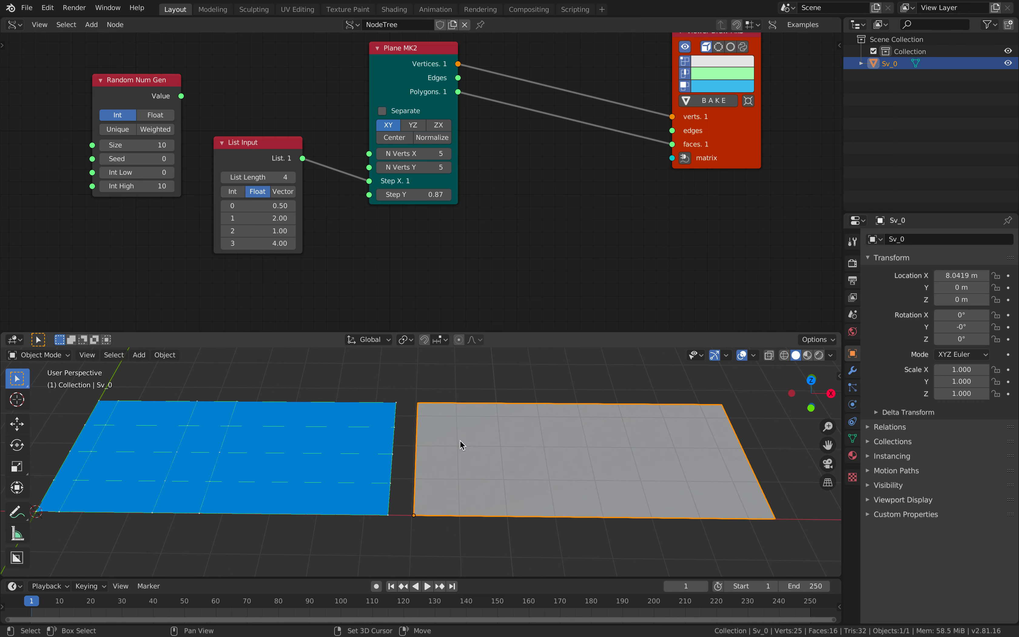
pyautogui.keyDown('shift'); pyautogui.moveTo(448, 441); pyautogui.dragTo(543, 450, button='middle'); pyautogui.keyUp('shift')
pyautogui.press('x')
pyautogui.click(543, 450)
pyautogui.keyDown('shift'); pyautogui.moveTo(474, 421); pyautogui.dragTo(529, 435, button='middle'); pyautogui.keyUp('shift')
pyautogui.moveTo(235, 140); pyautogui.dragTo(236, 129)
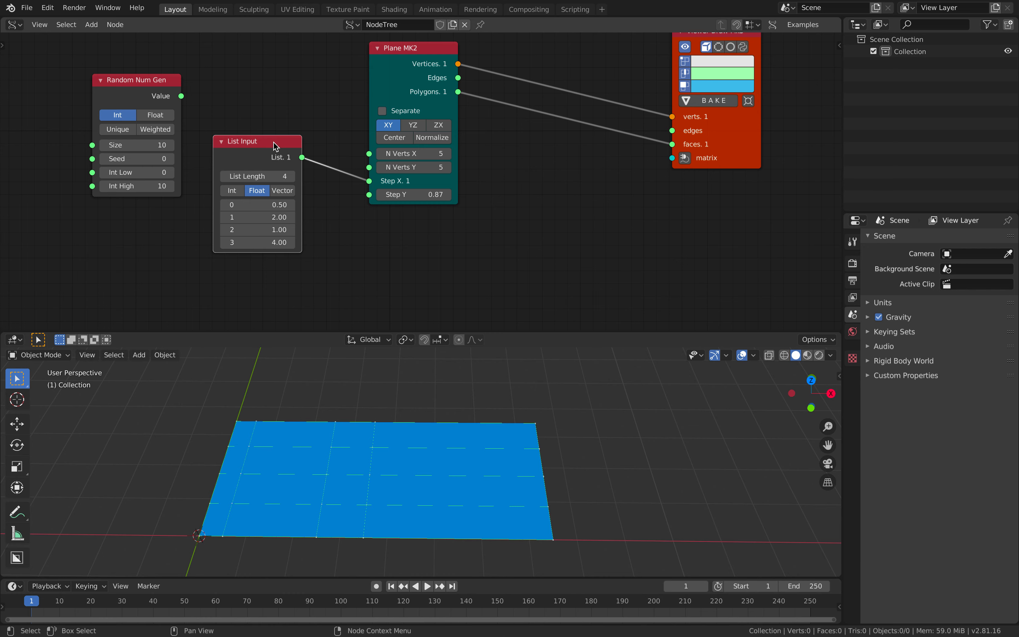
pyautogui.hotkey('ctrl', 'Right')
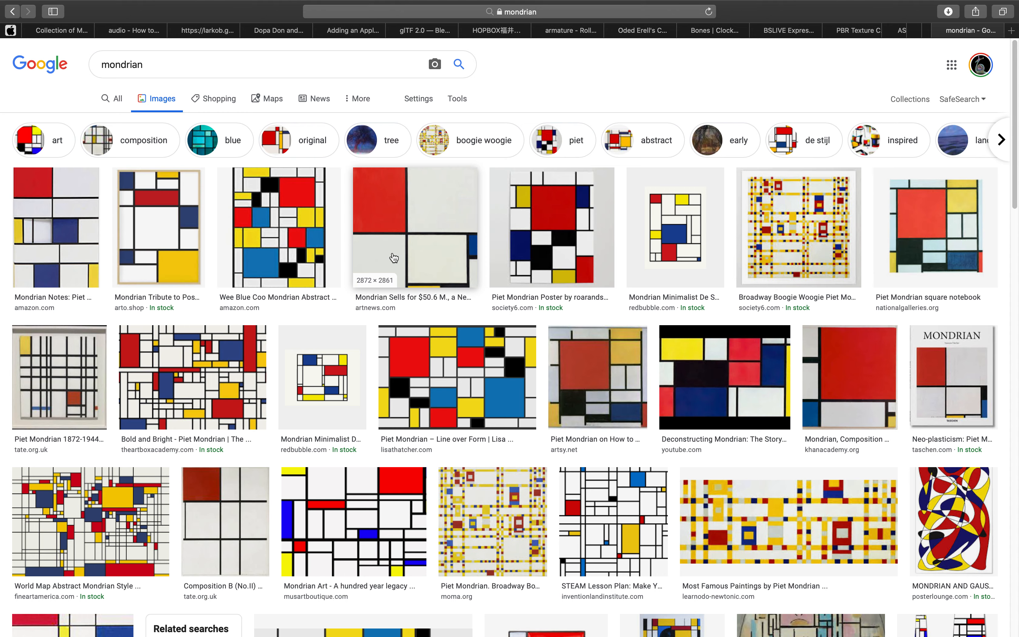
# Flip between Blender and the Google Images 'mondrian' results for reference
pyautogui.hotkey('ctrl', 'Left')
pyautogui.hotkey('ctrl', 'Right')
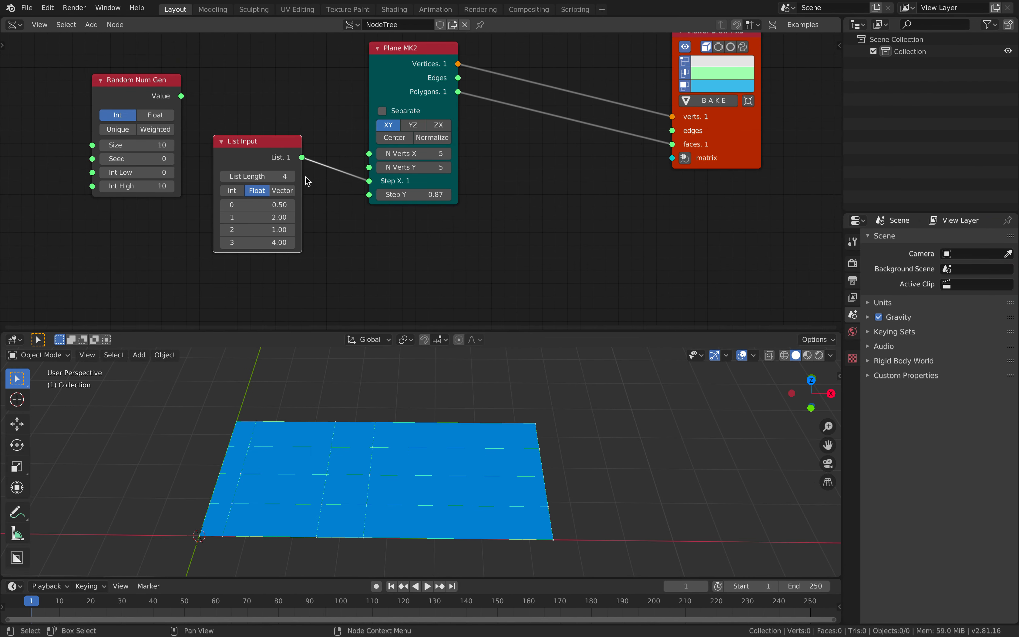
# Duplicate the List Input below, link it to Step Y, and make its first values 1.09 and 1.72
pyautogui.moveTo(270, 147); pyautogui.dragTo(260, 103)
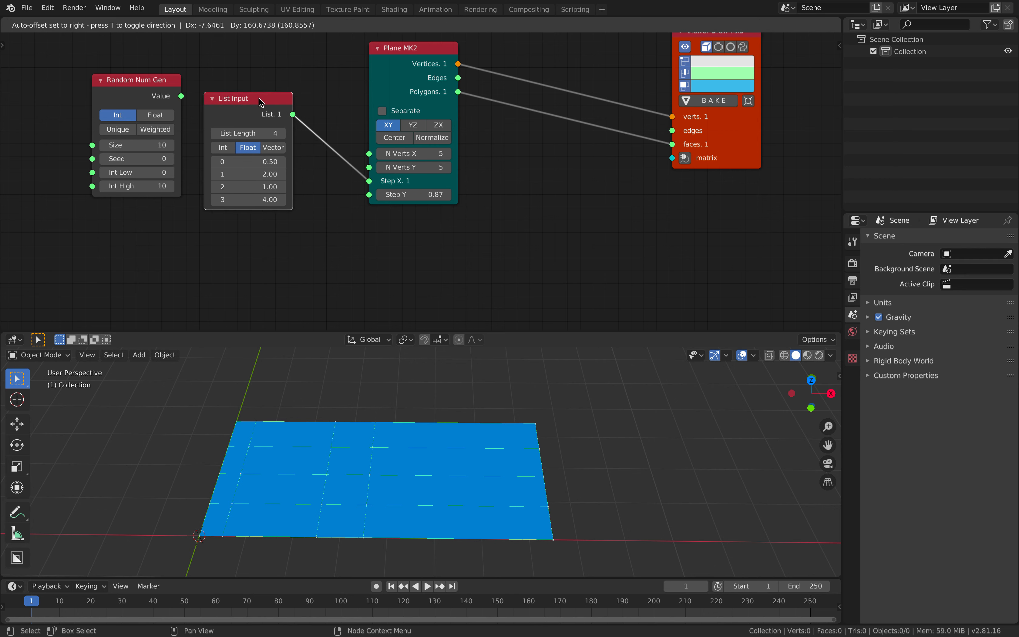
pyautogui.hotkey('shift', 'd')
pyautogui.click(255, 263)
pyautogui.moveTo(291, 257); pyautogui.dragTo(369, 194)
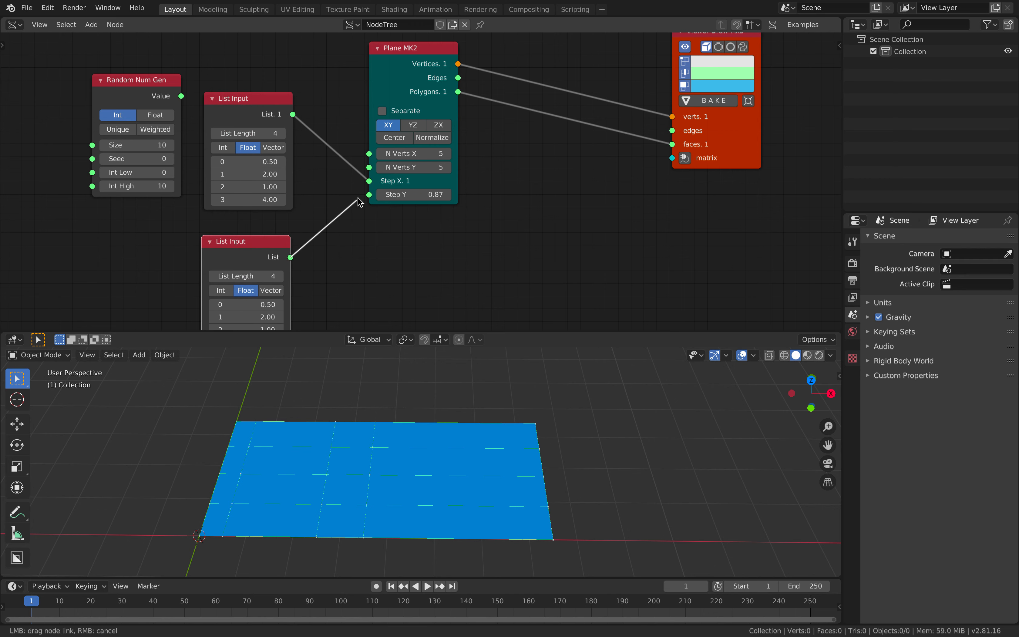
pyautogui.moveTo(396, 239); pyautogui.dragTo(415, 172, button='middle')
pyautogui.moveTo(287, 235); pyautogui.dragTo(291, 260)
# Link a Random Num Gen's Value to Step X and a duplicate's Value to Step Y
pyautogui.keyDown('shift'); pyautogui.moveTo(377, 370); pyautogui.dragTo(391, 395, button='middle'); pyautogui.keyUp('shift')
pyautogui.moveTo(393, 205); pyautogui.dragTo(418, 256, button='middle')
pyautogui.moveTo(184, 69); pyautogui.dragTo(150, 79)
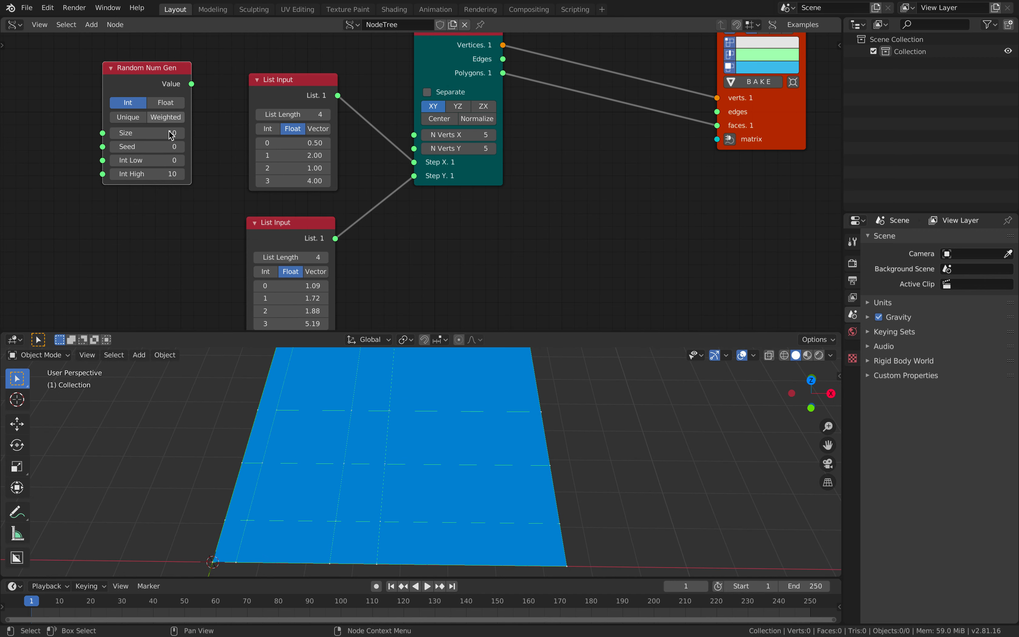
pyautogui.moveTo(200, 200); pyautogui.dragTo(224, 189, button='middle')
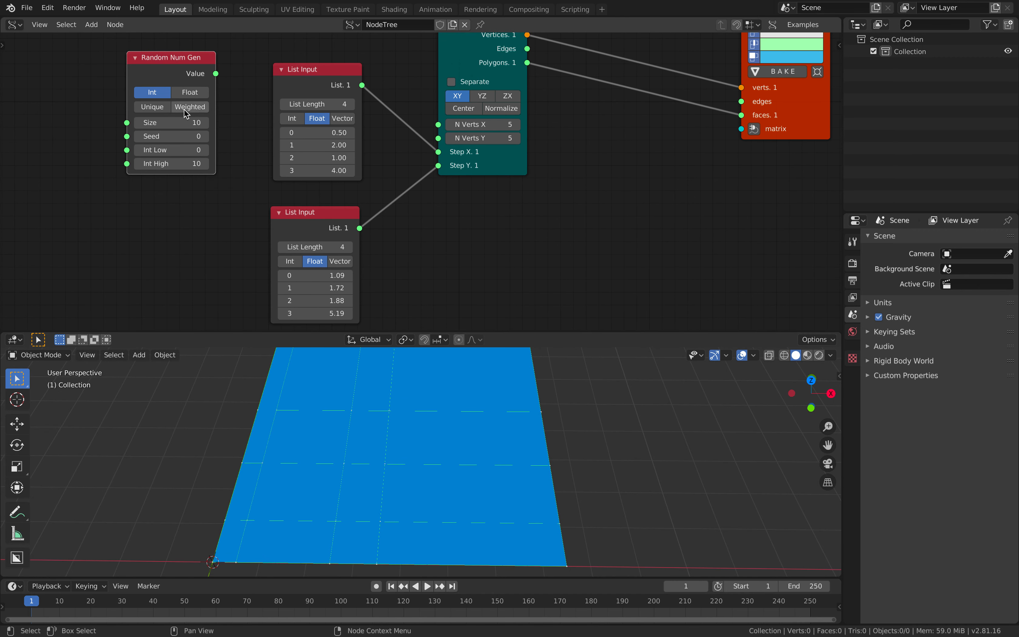
pyautogui.press('Escape')
pyautogui.moveTo(215, 73); pyautogui.dragTo(285, 98)
pyautogui.moveTo(440, 157); pyautogui.dragTo(438, 152)
pyautogui.hotkey('shift', 'd')
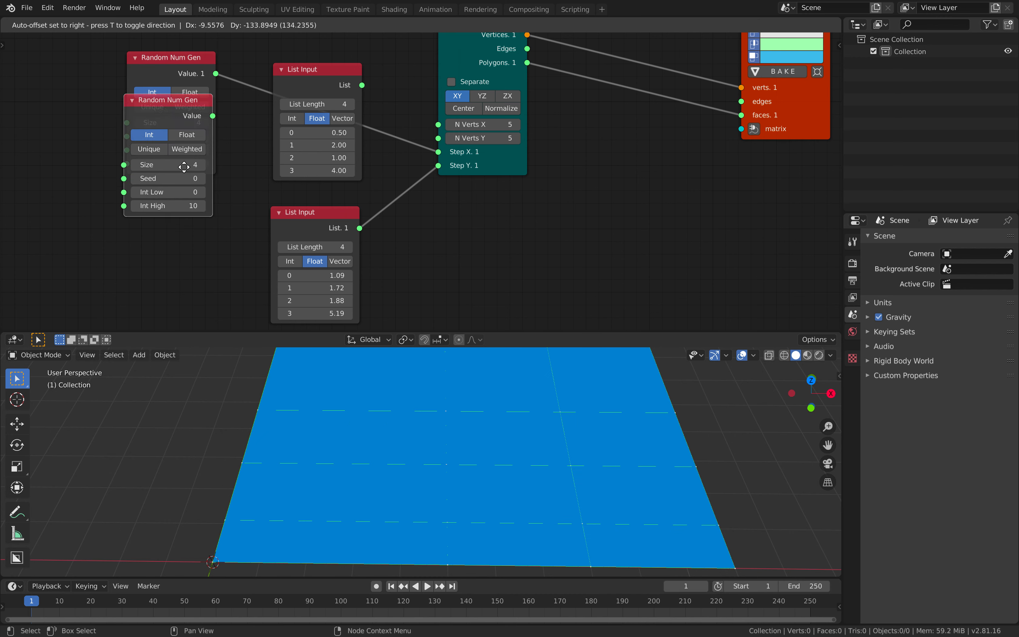
pyautogui.click(205, 201)
pyautogui.moveTo(200, 218); pyautogui.dragTo(439, 165)
# Delete both List Input nodes and move the upper Random Num Gen to the right
pyautogui.click(332, 214)
pyautogui.press('x')
pyautogui.click(339, 94)
pyautogui.press('x')
pyautogui.moveTo(294, 140); pyautogui.dragTo(307, 138, button='middle')
pyautogui.moveTo(187, 55); pyautogui.dragTo(242, 45)
# Set Seed 68, switch both generators to Float, with ranges 1.86–4.36 and 1.14–3.64
pyautogui.moveTo(239, 124); pyautogui.dragTo(268, 123)
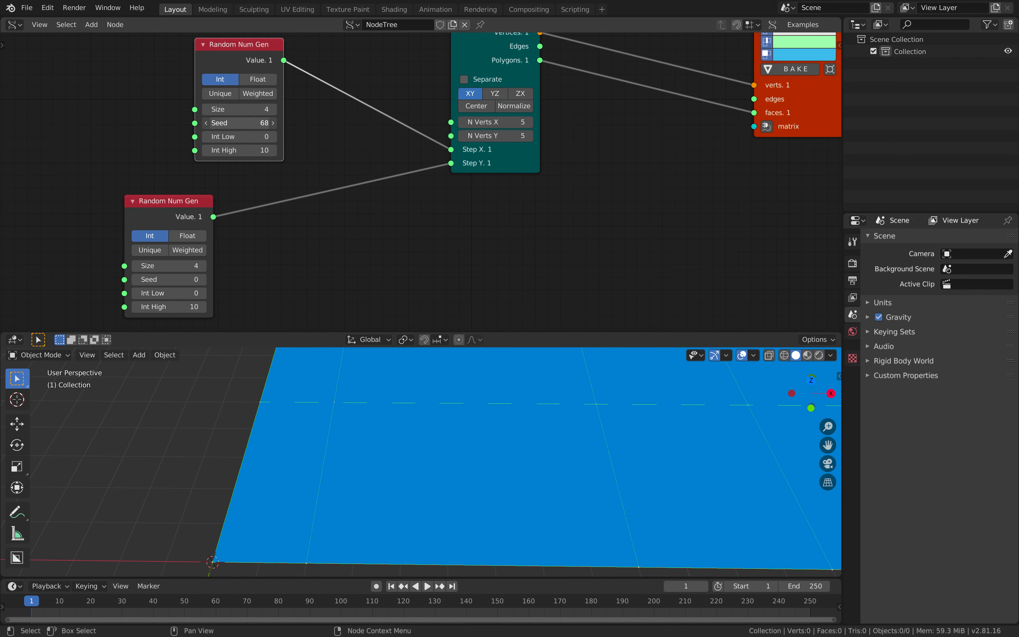
pyautogui.scroll(-4, 445, 398)
pyautogui.keyDown('shift'); pyautogui.moveTo(407, 395); pyautogui.dragTo(274, 406, button='middle'); pyautogui.keyUp('shift')
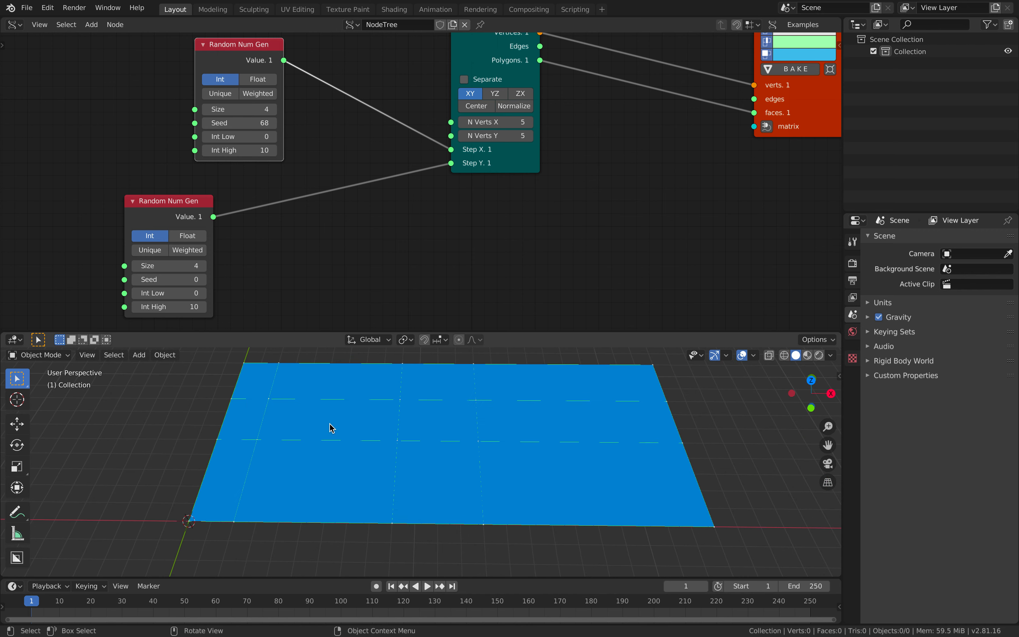
pyautogui.moveTo(156, 232); pyautogui.dragTo(255, 227)
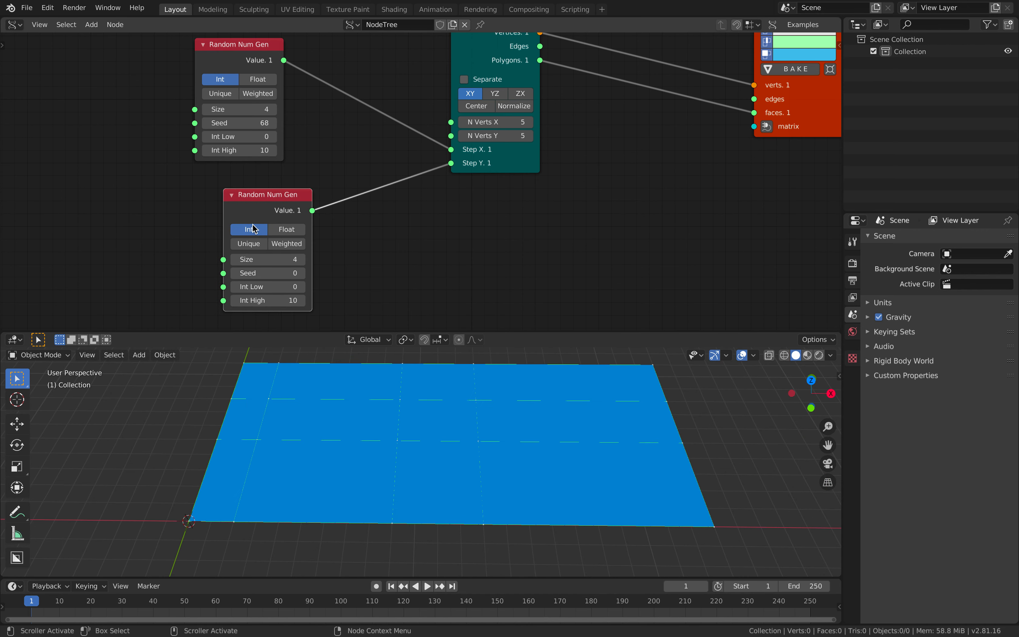
pyautogui.click(286, 231)
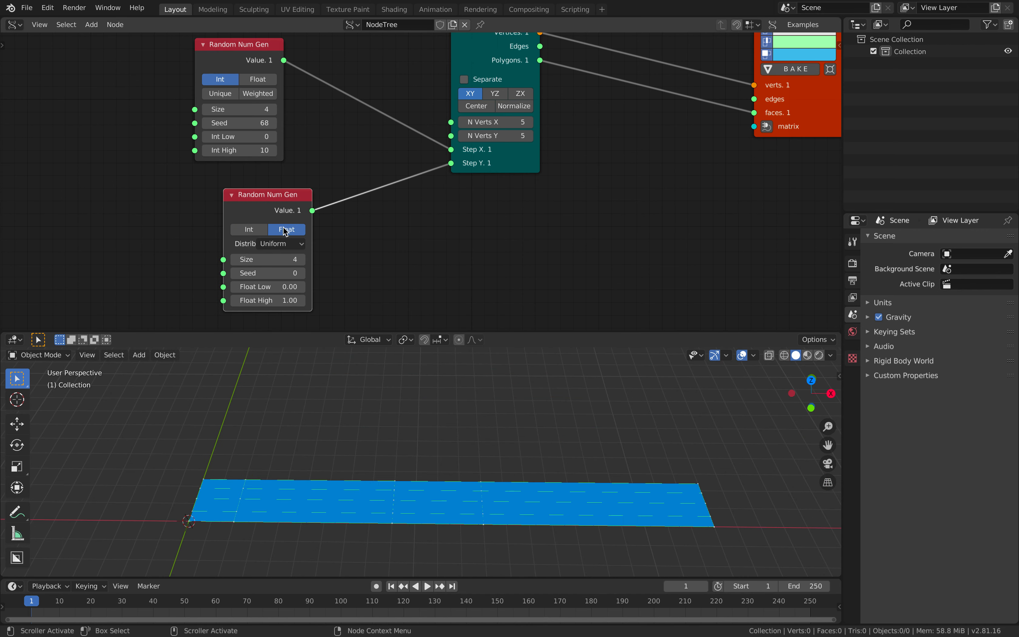
pyautogui.click(258, 80)
pyautogui.moveTo(260, 136); pyautogui.dragTo(327, 151)
pyautogui.moveTo(283, 287); pyautogui.dragTo(327, 301)
pyautogui.keyDown('shift'); pyautogui.hscroll(-5, 436, 482); pyautogui.keyUp('shift')
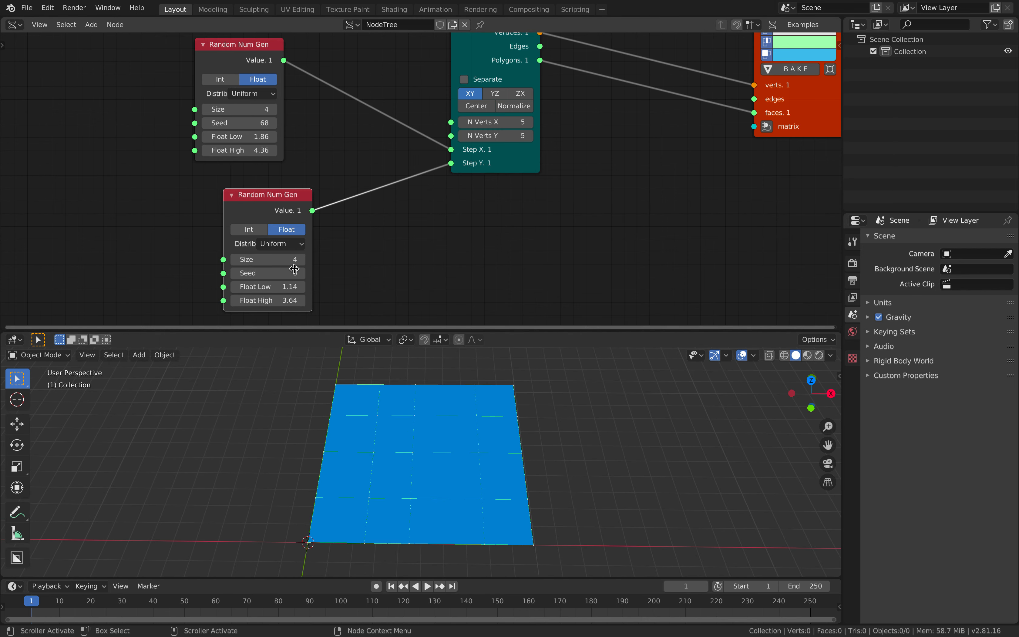
pyautogui.moveTo(536, 243); pyautogui.dragTo(461, 251, button='middle')
# Save the project under the file name simplemondrian_001.blend
pyautogui.press('super+s')
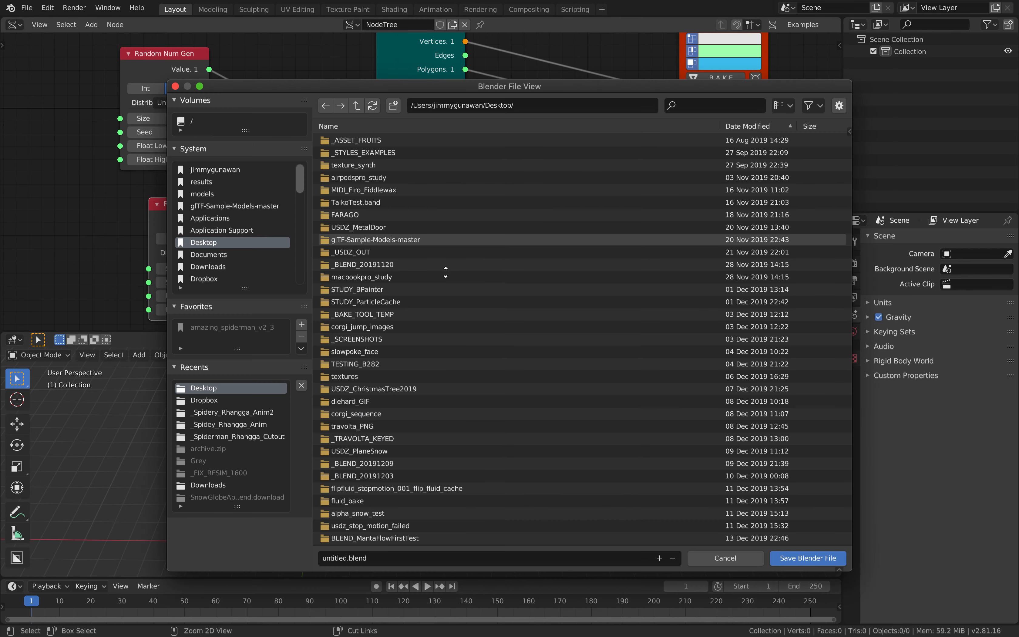
pyautogui.click(339, 559)
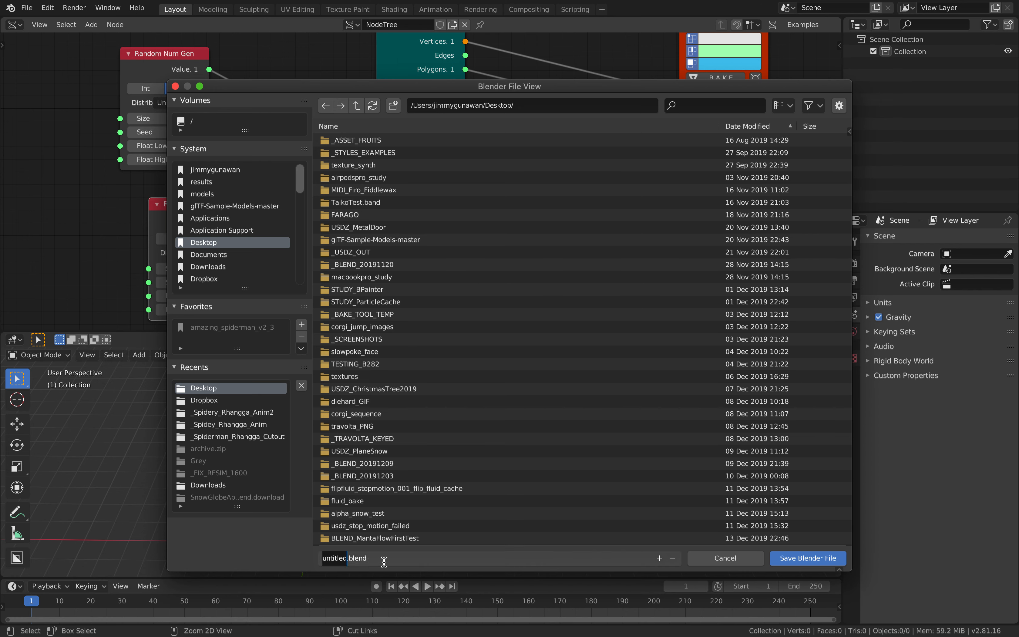
pyautogui.write('simplemondrian_001')
pyautogui.press('Return')
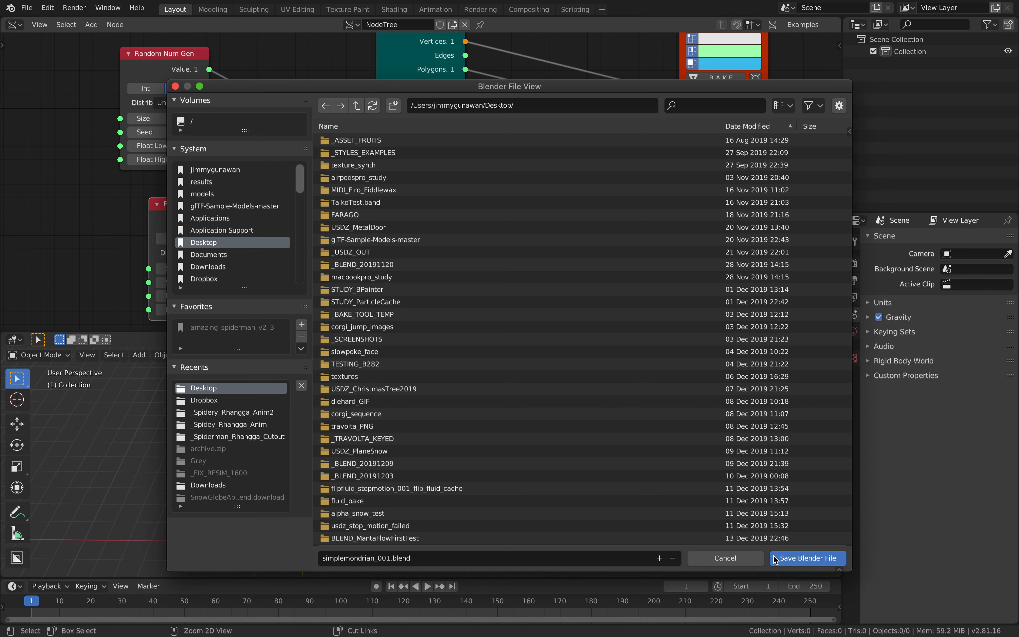
pyautogui.click(786, 562)
pyautogui.moveTo(607, 215); pyautogui.dragTo(534, 297, button='middle')
# Hide Viewer Draw and add a Viewer BMesh node fed by the plane's Vertices and Polygons
pyautogui.moveTo(655, 199)
pyautogui.mouseDown()
pyautogui.moveTo(564, 164)
pyautogui.moveTo(471, 180)
pyautogui.mouseUp()
pyautogui.click(471, 90)
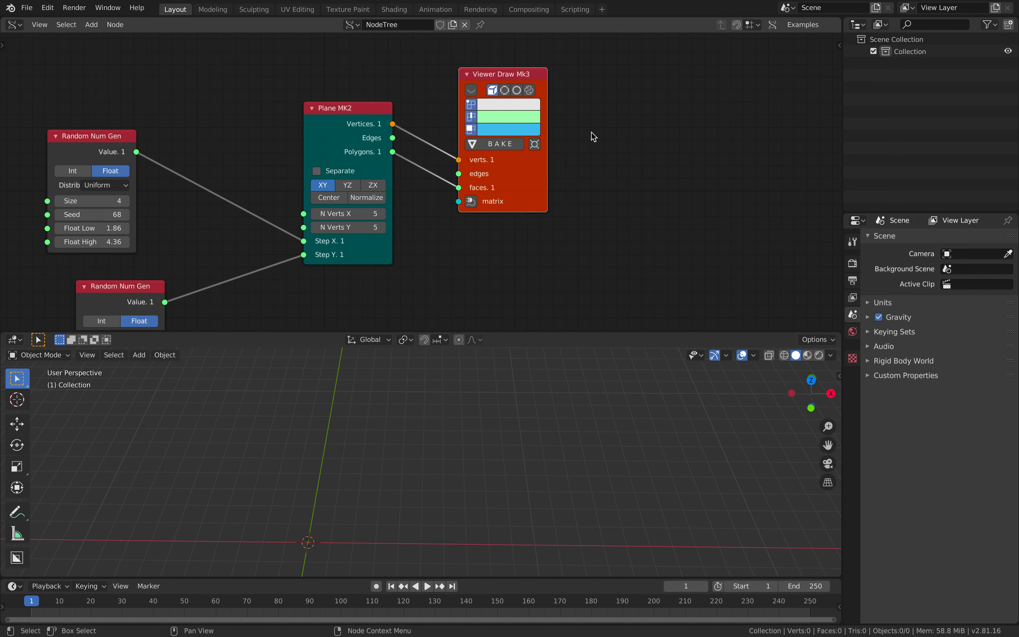
pyautogui.hotkey('alt', 'space')
pyautogui.write('bme')
pyautogui.press('Return')
pyautogui.click(588, 136)
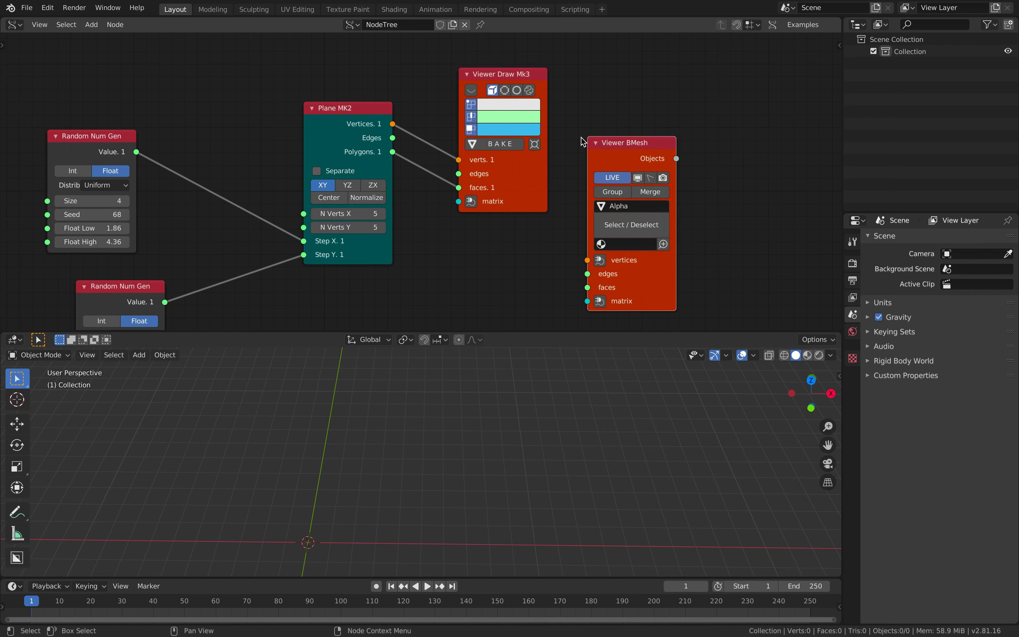
pyautogui.moveTo(393, 123); pyautogui.dragTo(496, 191)
pyautogui.moveTo(588, 258); pyautogui.dragTo(587, 260)
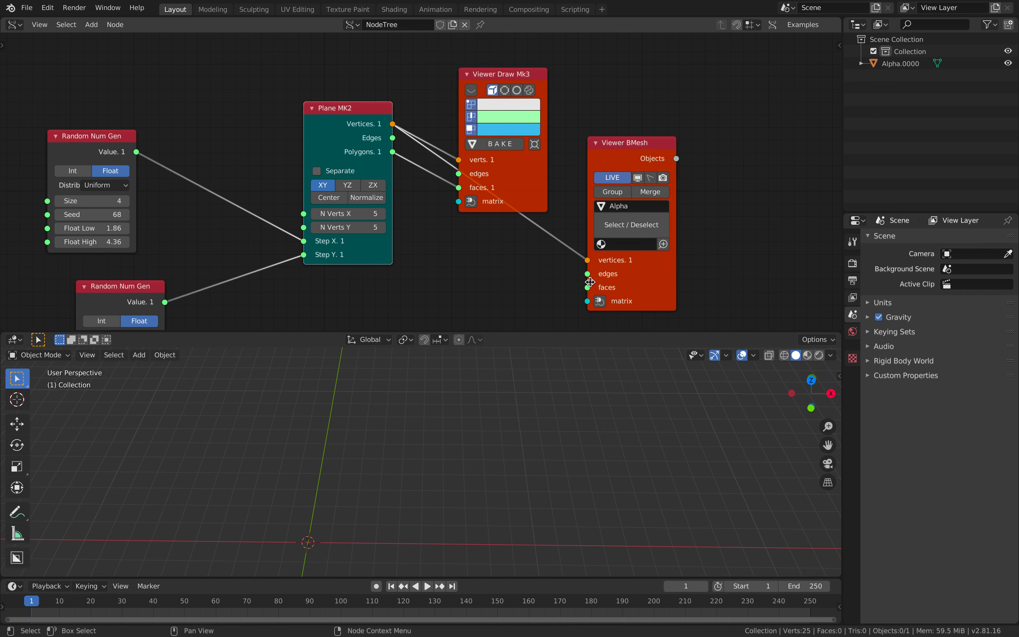
pyautogui.moveTo(392, 151); pyautogui.dragTo(676, 255)
# Move the Viewer BMesh node aside and add an Inset Special node via the 'inse' search
pyautogui.moveTo(486, 445); pyautogui.dragTo(529, 400, button='middle')
pyautogui.moveTo(522, 428); pyautogui.dragTo(530, 415, button='middle')
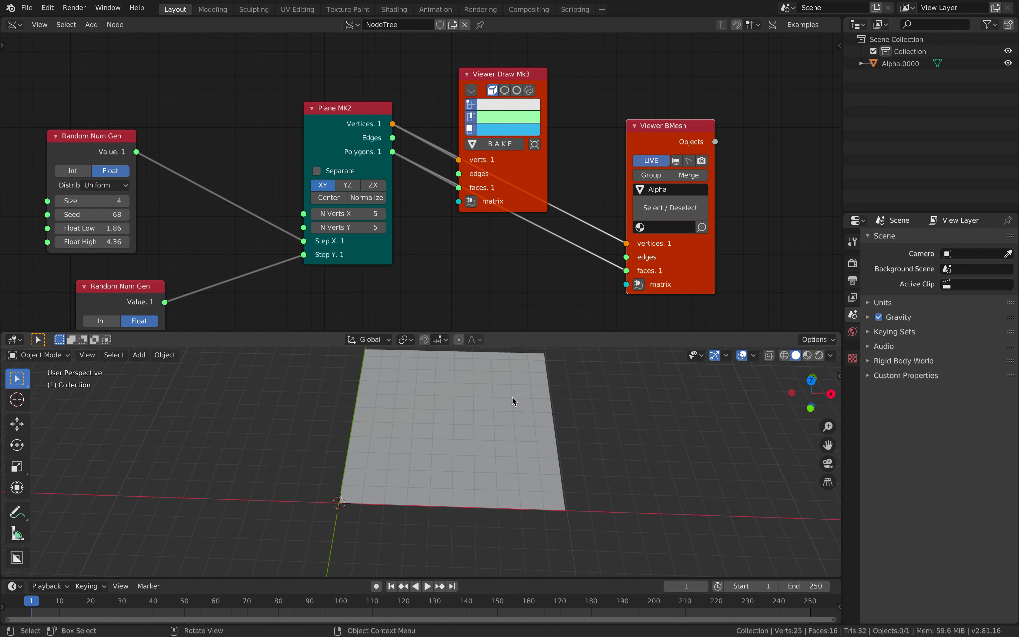
pyautogui.moveTo(687, 257); pyautogui.dragTo(760, 230)
pyautogui.moveTo(563, 250); pyautogui.dragTo(527, 264, button='middle')
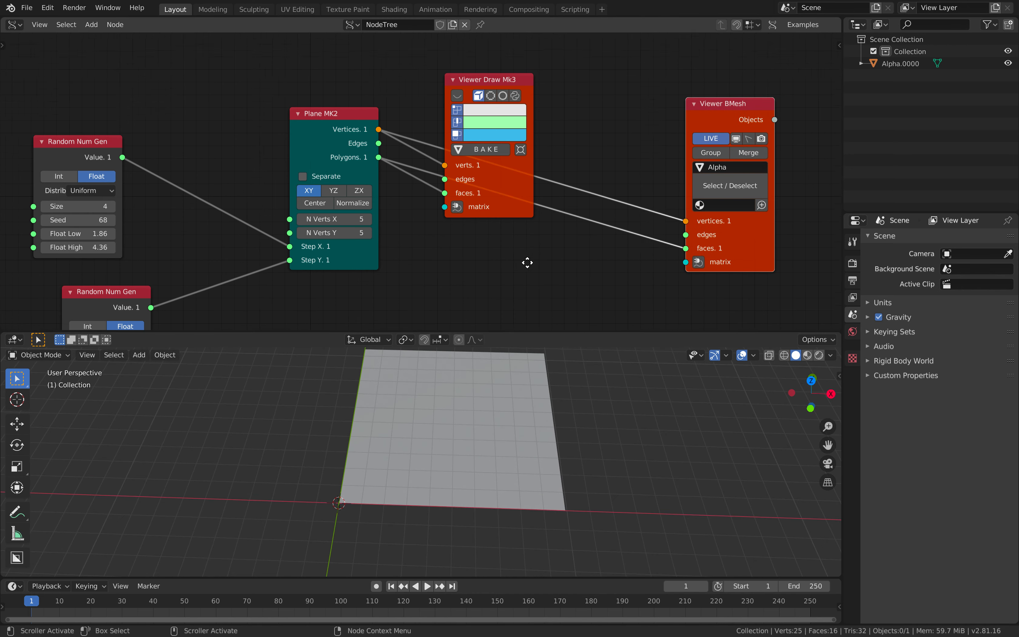
pyautogui.hotkey('alt', 'space')
pyautogui.write('inse')
pyautogui.press('Down')
pyautogui.press('Down')
pyautogui.press('Return')
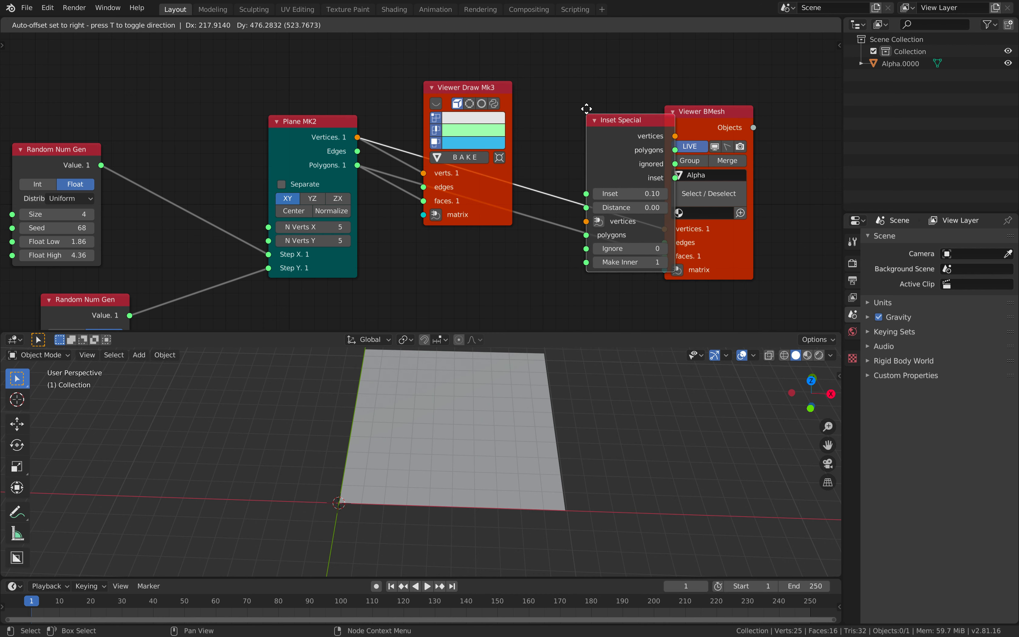
# Wire Inset Special between Plane and Viewer BMesh, with Inset 0.27 and Distance 0.40
pyautogui.click(590, 116)
pyautogui.moveTo(568, 127)
pyautogui.mouseDown()
pyautogui.moveTo(562, 169)
pyautogui.moveTo(358, 165)
pyautogui.mouseUp()
pyautogui.moveTo(623, 104)
pyautogui.mouseDown()
pyautogui.moveTo(553, 218)
pyautogui.moveTo(568, 236)
pyautogui.moveTo(673, 252)
pyautogui.moveTo(666, 256)
pyautogui.mouseUp()
pyautogui.moveTo(580, 184); pyautogui.dragTo(612, 154)
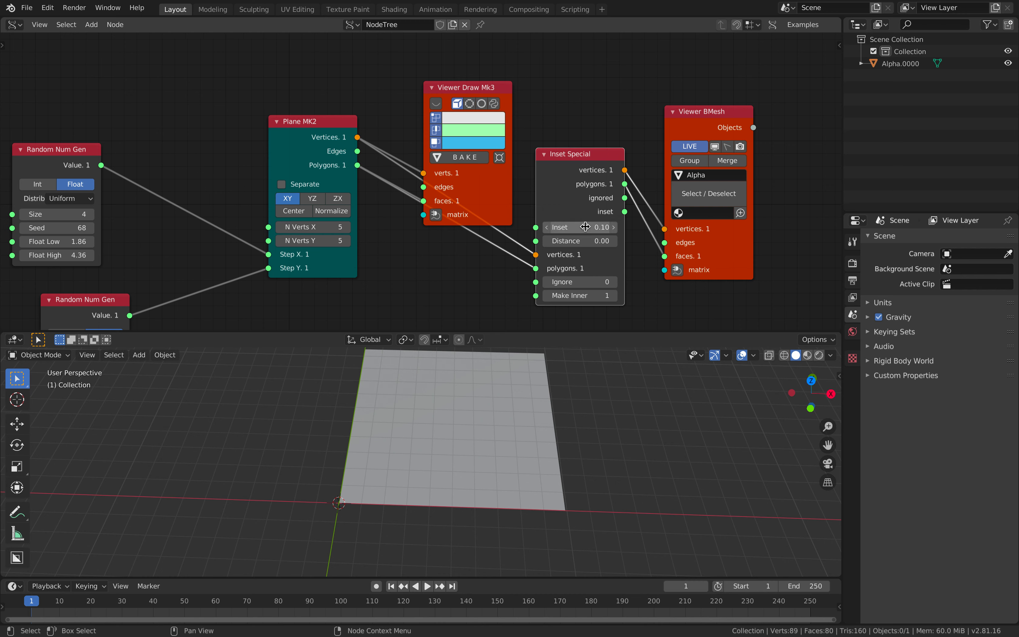
pyautogui.moveTo(585, 240)
pyautogui.mouseDown()
pyautogui.moveTo(619, 228)
pyautogui.moveTo(600, 227)
pyautogui.mouseUp()
pyautogui.moveTo(571, 442)
pyautogui.mouseDown(button='middle')
pyautogui.moveTo(603, 391)
pyautogui.moveTo(532, 395)
pyautogui.moveTo(556, 429)
pyautogui.mouseUp(button='middle')
# Save the file and reseed the second Random Num Gen to 134
pyautogui.hotkey('ctrl', 's')
pyautogui.moveTo(363, 261); pyautogui.dragTo(433, 184, button='middle')
pyautogui.moveTo(137, 151); pyautogui.dragTo(162, 151)
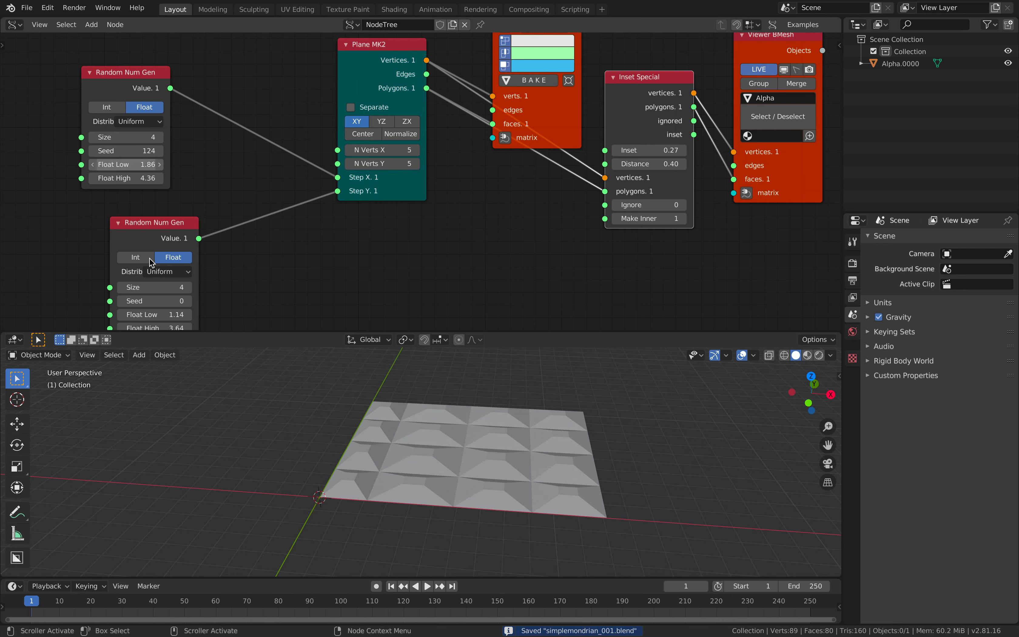
pyautogui.moveTo(155, 300); pyautogui.dragTo(210, 300)
# Rearrange the Inset Special, Viewer BMesh and Viewer Draw nodes while viewing the grid from above
pyautogui.moveTo(440, 316); pyautogui.dragTo(352, 322, button='middle')
pyautogui.moveTo(379, 379); pyautogui.dragTo(395, 431, button='middle')
pyautogui.moveTo(555, 86); pyautogui.dragTo(528, 72)
pyautogui.moveTo(663, 150); pyautogui.dragTo(681, 186)
pyautogui.moveTo(455, 104); pyautogui.dragTo(453, 2)
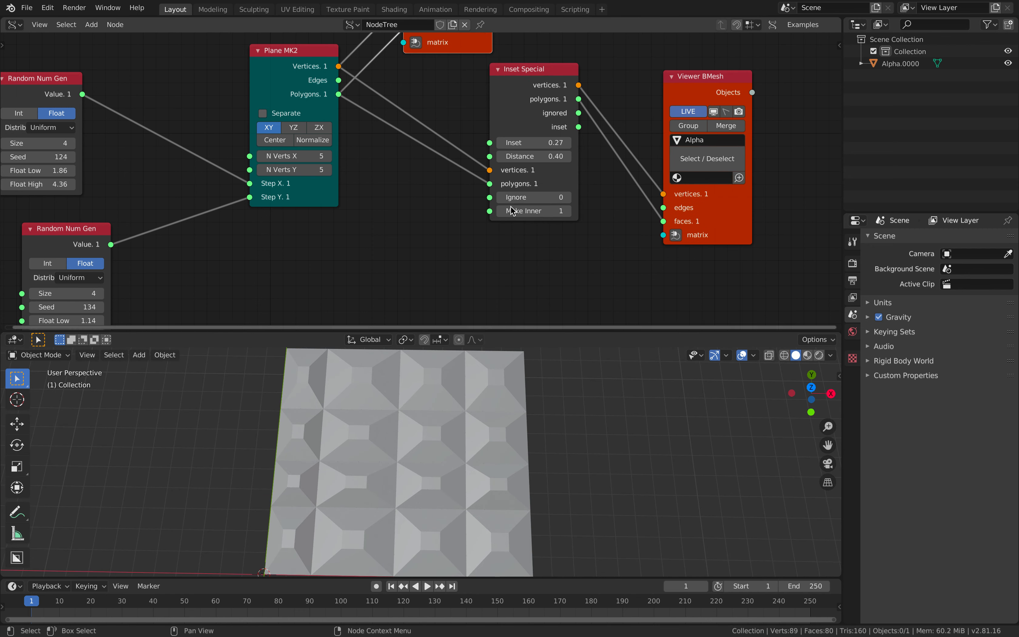
pyautogui.moveTo(508, 110); pyautogui.dragTo(518, 64)
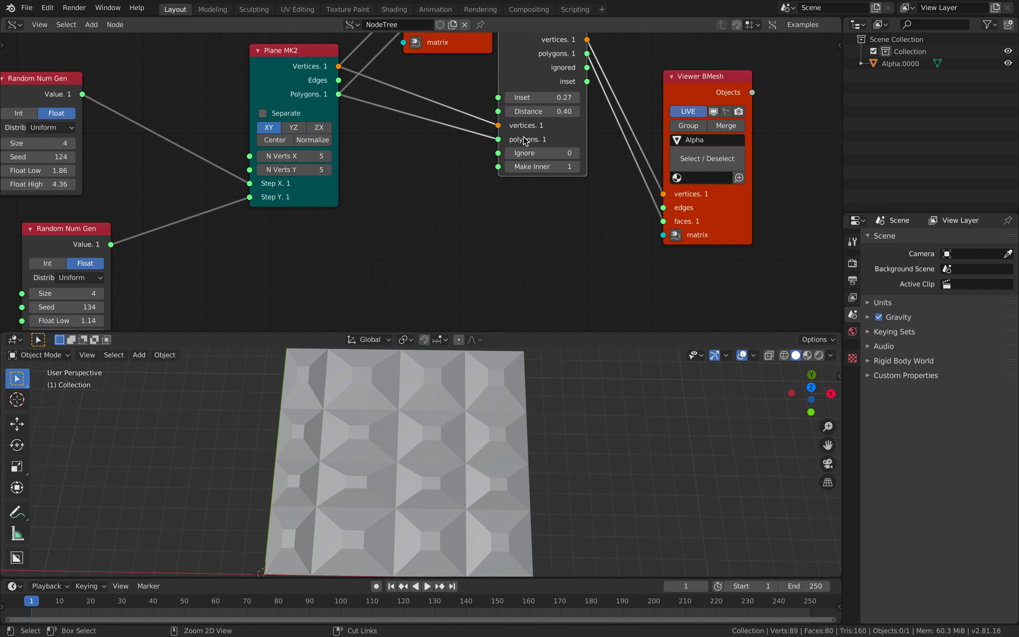
# Link Plane MK2's vertices and polygons directly to Viewer BMesh, bypassing Inset Special
pyautogui.hotkey('ctrl', 's')
pyautogui.moveTo(496, 126); pyautogui.dragTo(472, 148)
pyautogui.moveTo(340, 66); pyautogui.dragTo(663, 194)
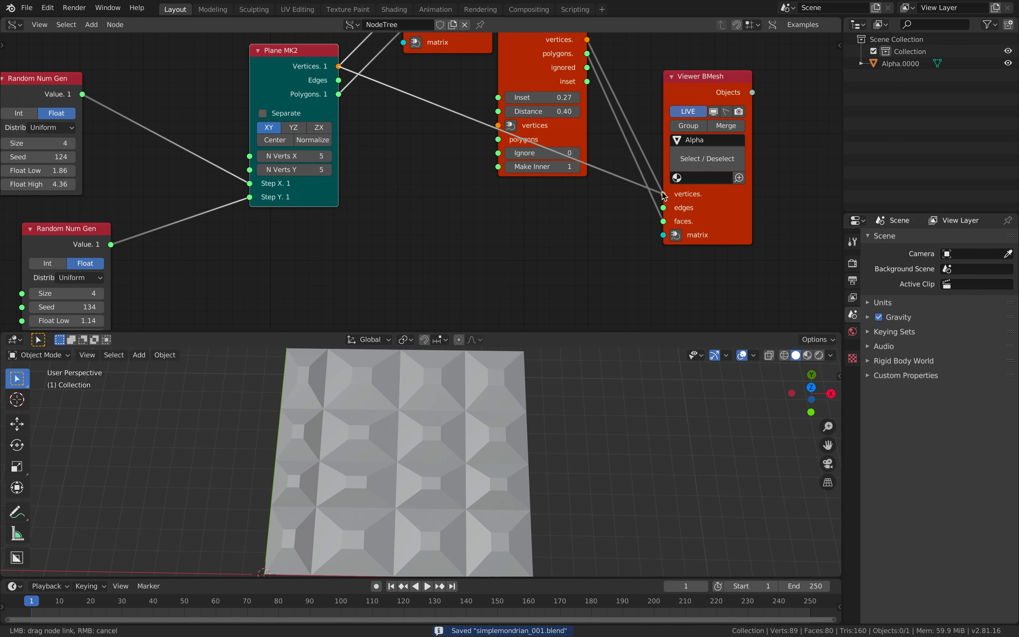
pyautogui.moveTo(339, 94); pyautogui.dragTo(664, 222)
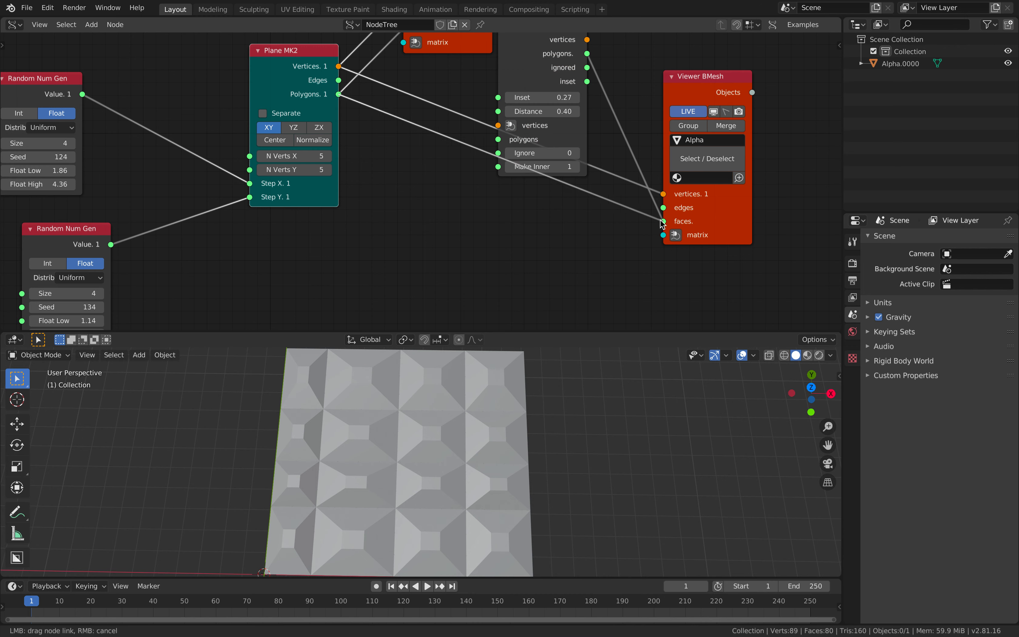
pyautogui.moveTo(723, 207); pyautogui.dragTo(426, 232)
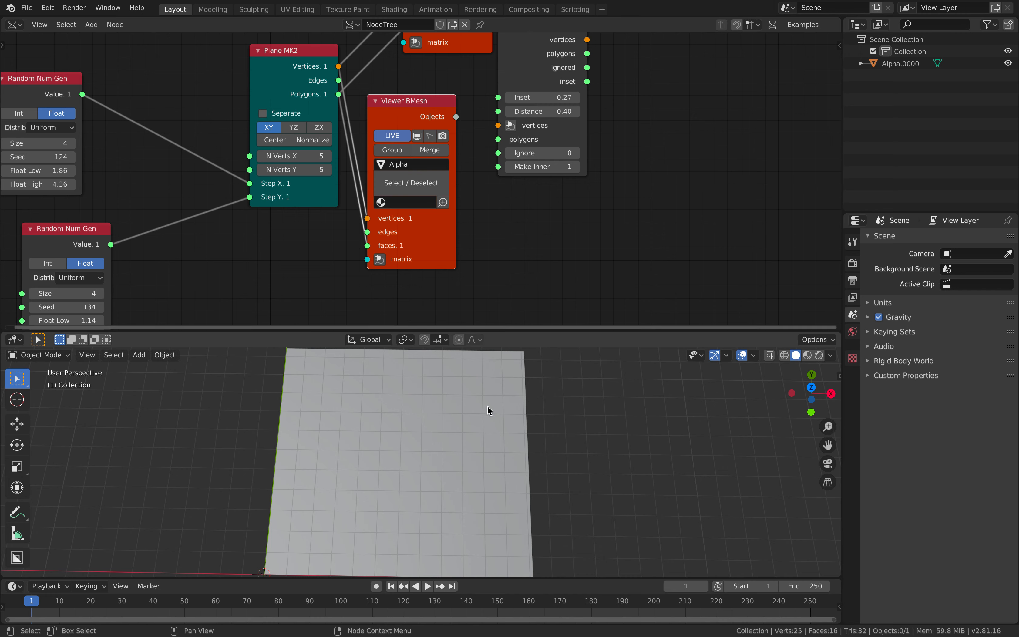
# Select the grid plane and open the Add Modifier list in its Modifier properties
pyautogui.click(505, 451)
pyautogui.moveTo(505, 451); pyautogui.dragTo(546, 412, button='middle')
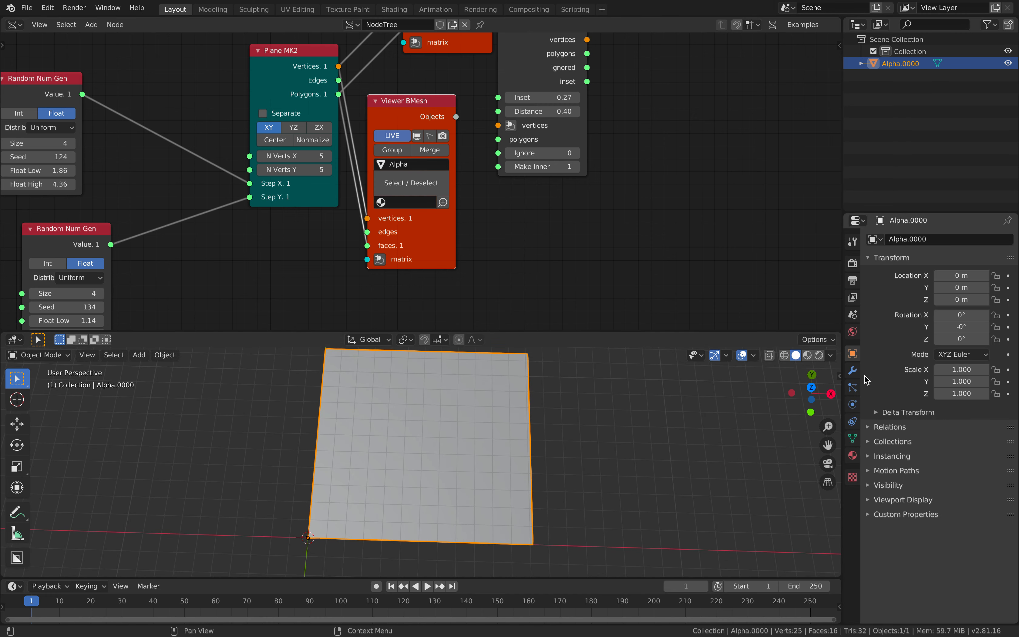
pyautogui.click(853, 370)
pyautogui.click(910, 239)
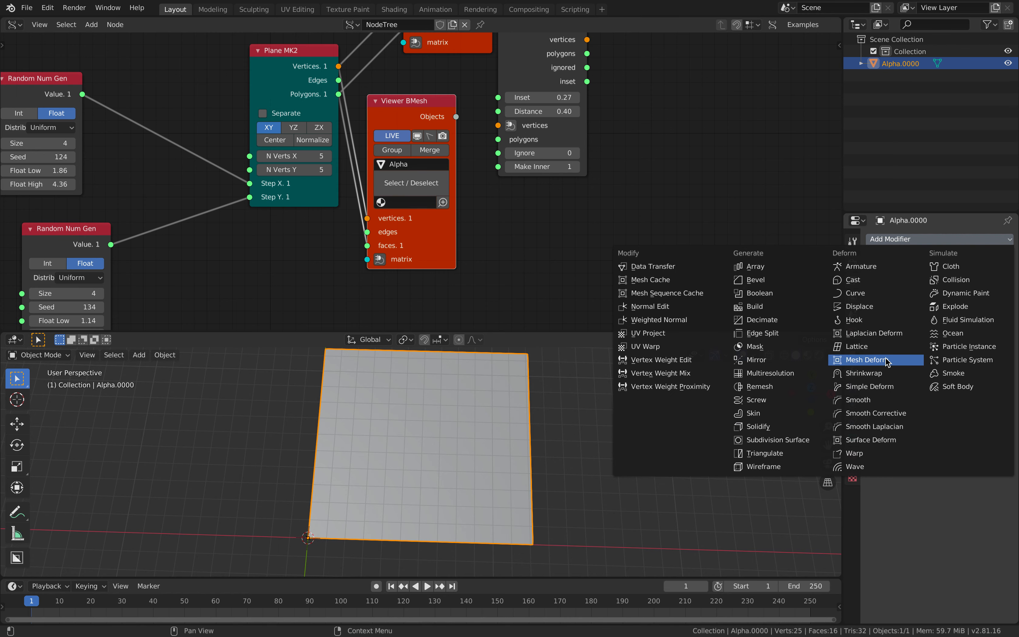
# Add a Wireframe modifier with 0.202 m thickness and Replace Original unchecked
pyautogui.click(765, 468)
pyautogui.moveTo(596, 483); pyautogui.dragTo(594, 439, button='middle')
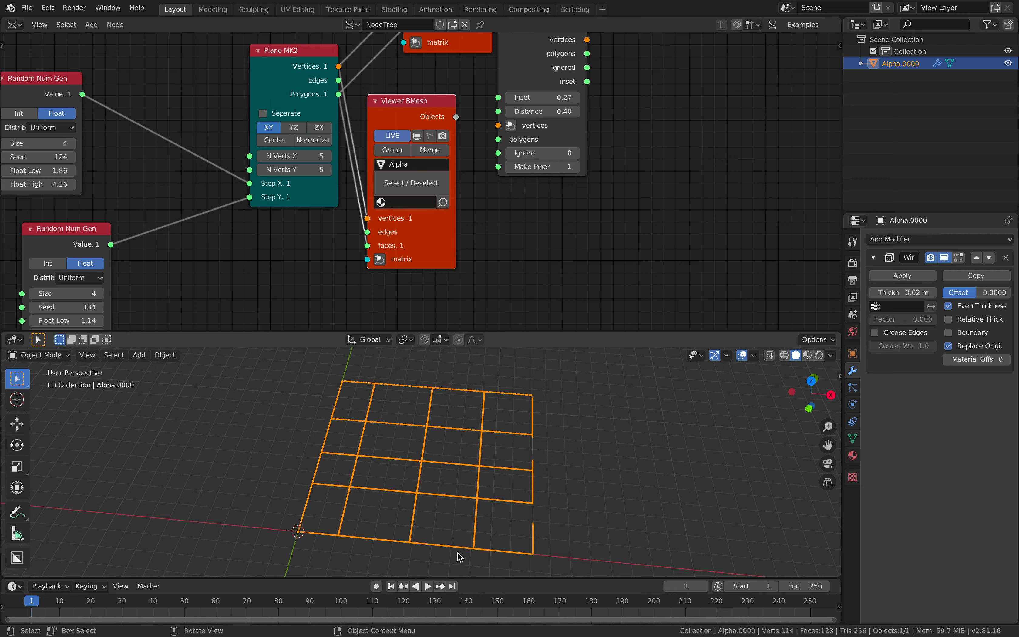
pyautogui.scroll(2, 385, 484)
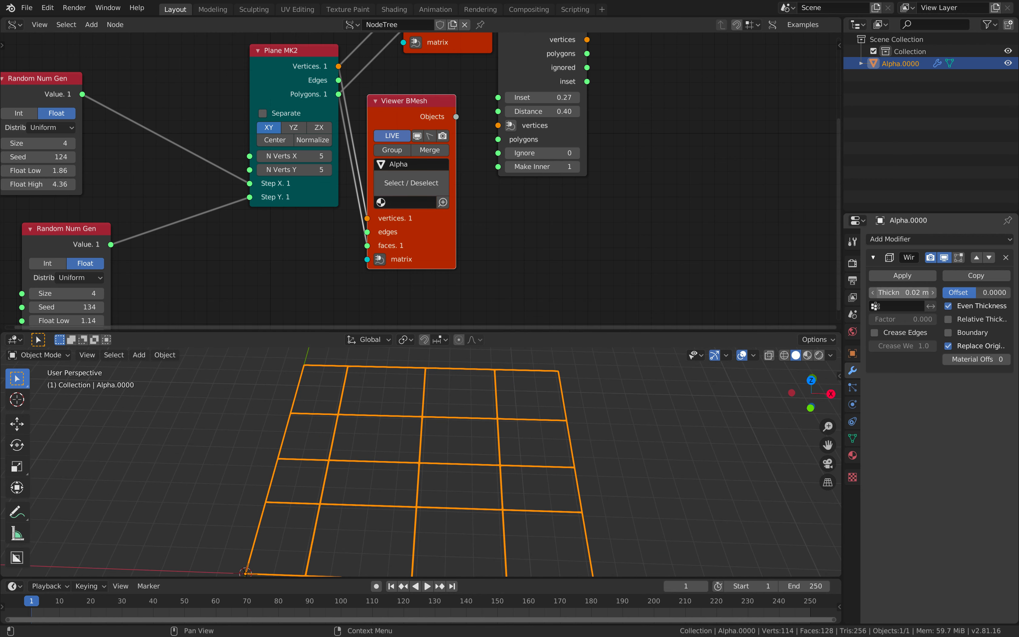
pyautogui.moveTo(902, 293); pyautogui.dragTo(927, 293)
pyautogui.scroll(3, 621, 491)
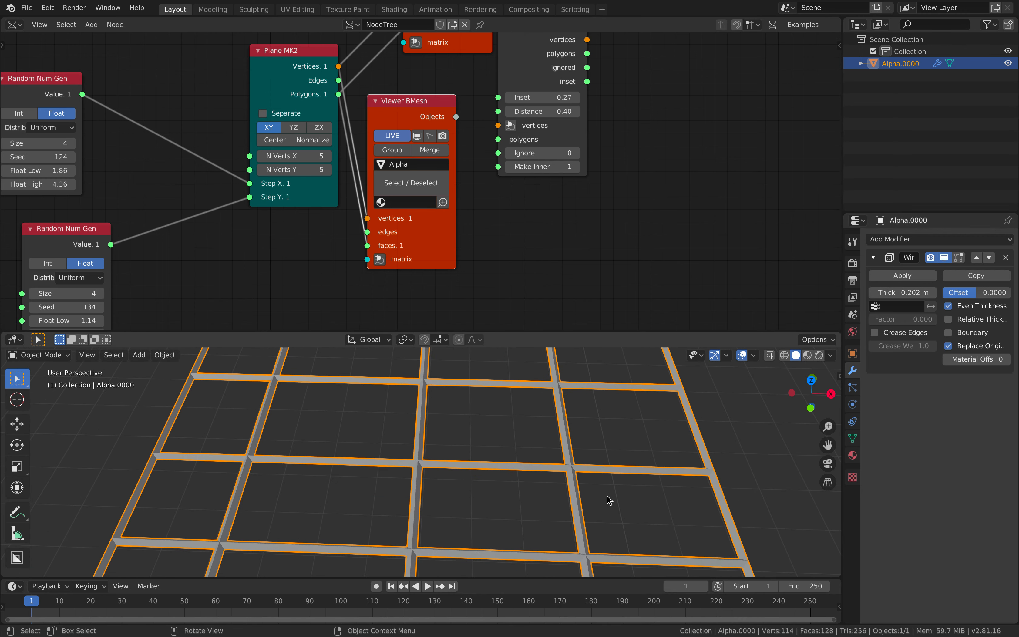
pyautogui.scroll(-3, 649, 405)
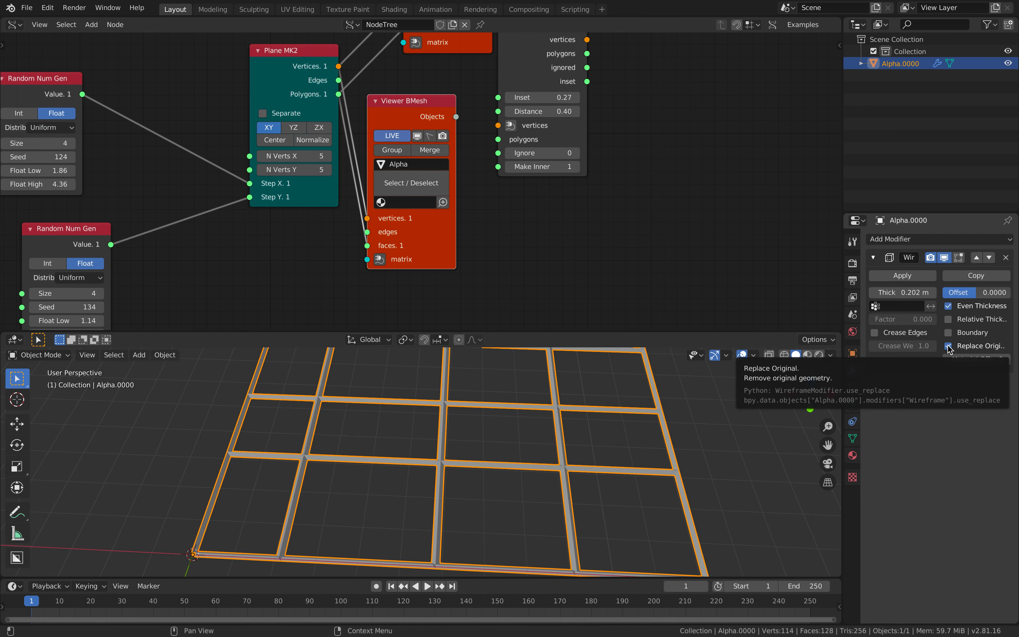
pyautogui.click(949, 346)
# Inspect the plane from a low angle, reselect it and open the Add Modifier list
pyautogui.moveTo(455, 444); pyautogui.dragTo(512, 473, button='middle')
pyautogui.click(602, 493)
pyautogui.scroll(-2, 509, 471)
pyautogui.click(512, 472)
pyautogui.click(912, 239)
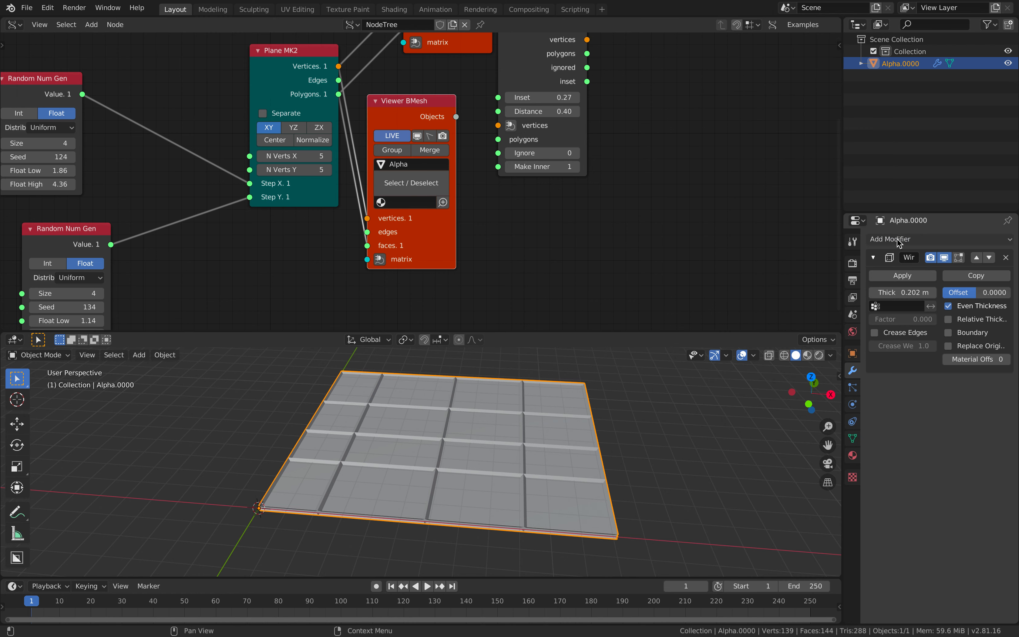
pyautogui.click(927, 239)
# Add a Solidify modifier, move it above Wireframe and thicken the slab
pyautogui.click(780, 427)
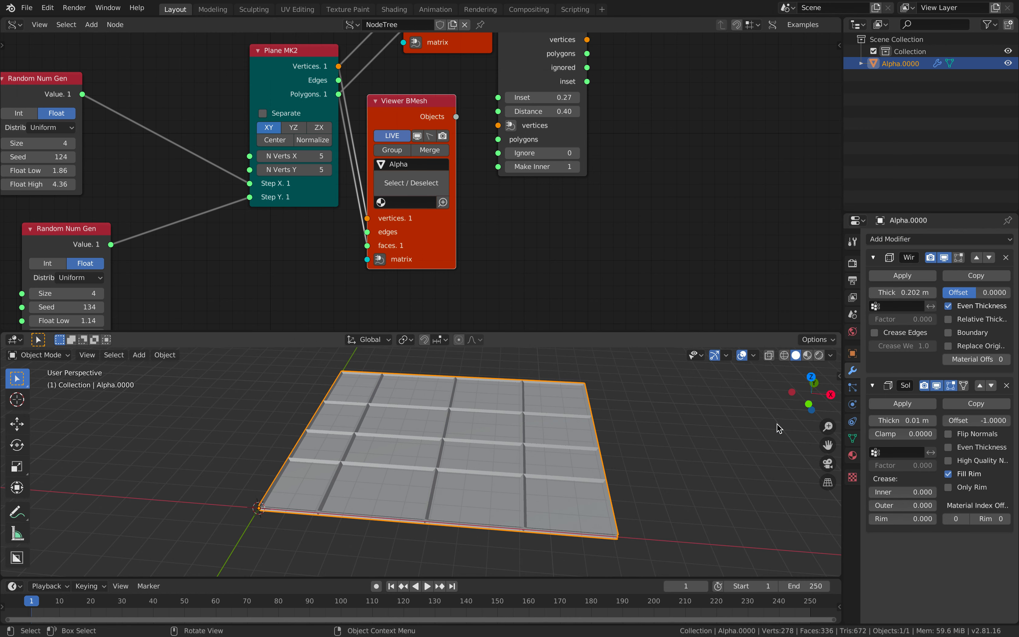
pyautogui.moveTo(895, 418); pyautogui.dragTo(927, 419)
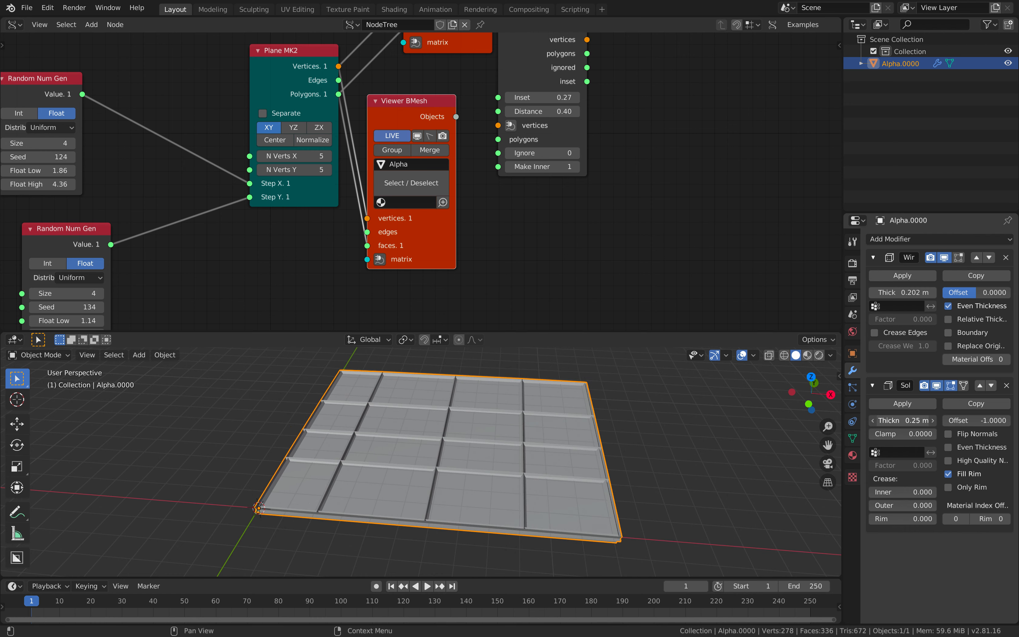
pyautogui.click(983, 386)
pyautogui.moveTo(903, 291); pyautogui.dragTo(935, 292)
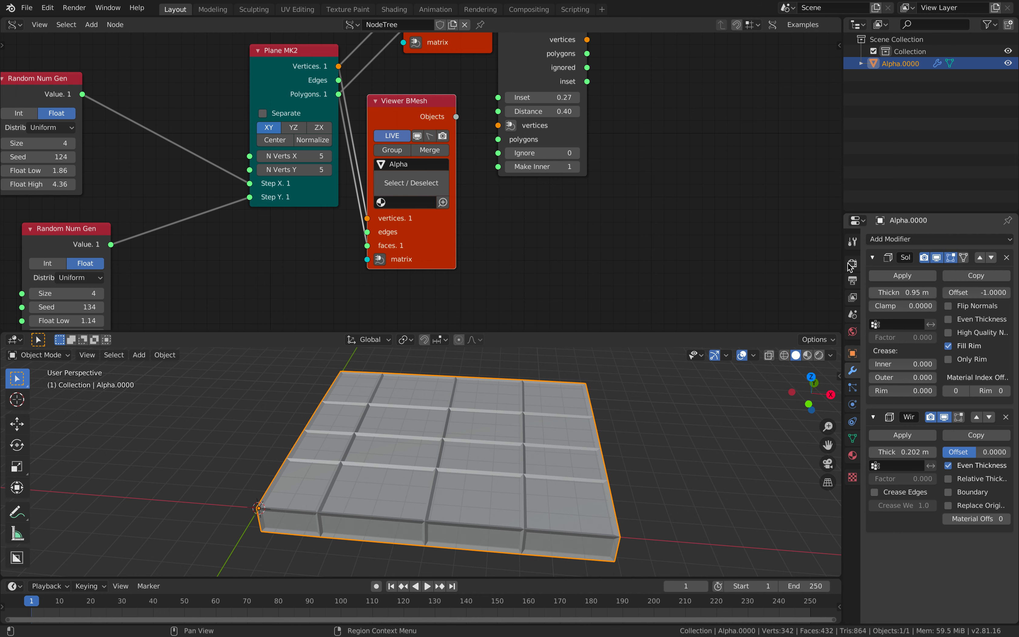
# Widen the Properties editor, thin the Wireframe to 0.1494 m and set Solidify to 0.77 m
pyautogui.click(845, 205)
pyautogui.moveTo(842, 200); pyautogui.dragTo(795, 200)
pyautogui.moveTo(444, 465); pyautogui.dragTo(480, 471, button='middle')
pyautogui.moveTo(858, 450)
pyautogui.mouseDown()
pyautogui.moveTo(840, 450)
pyautogui.moveTo(863, 450)
pyautogui.mouseUp()
pyautogui.moveTo(864, 290)
pyautogui.mouseDown()
pyautogui.moveTo(884, 290)
pyautogui.moveTo(855, 291)
pyautogui.mouseUp()
pyautogui.moveTo(506, 490); pyautogui.dragTo(514, 495, button='middle')
# Select the slab, check the UV Maps section of its mesh data and save
pyautogui.hotkey('ctrl', 's')
pyautogui.click(516, 496)
pyautogui.moveTo(570, 213); pyautogui.dragTo(478, 276, button='middle')
pyautogui.scroll(-1, 505, 248)
pyautogui.scroll(-2, 535, 232)
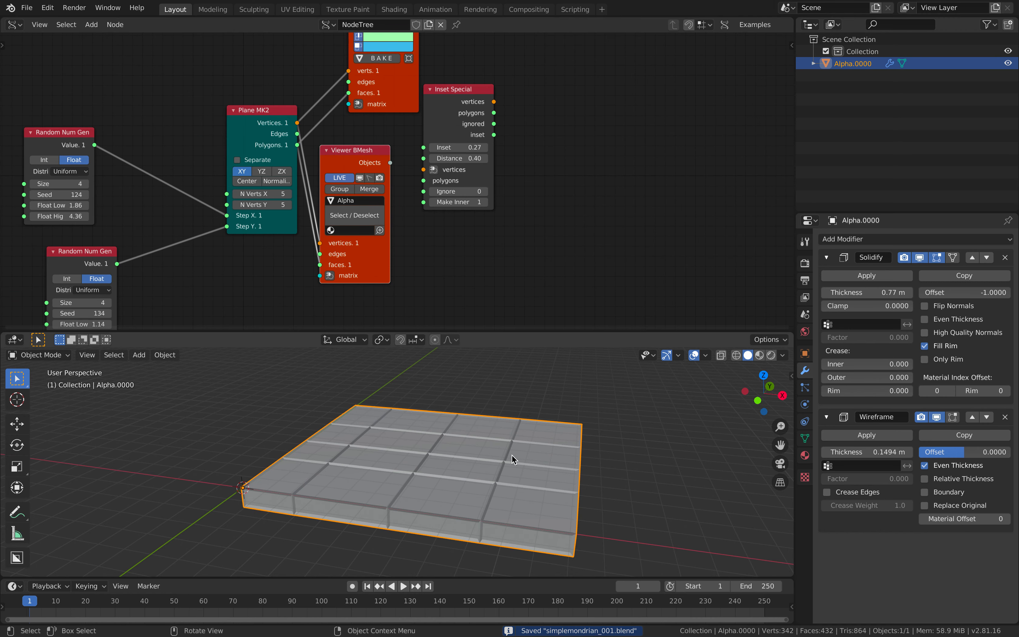
pyautogui.moveTo(523, 457); pyautogui.dragTo(507, 466, button='middle')
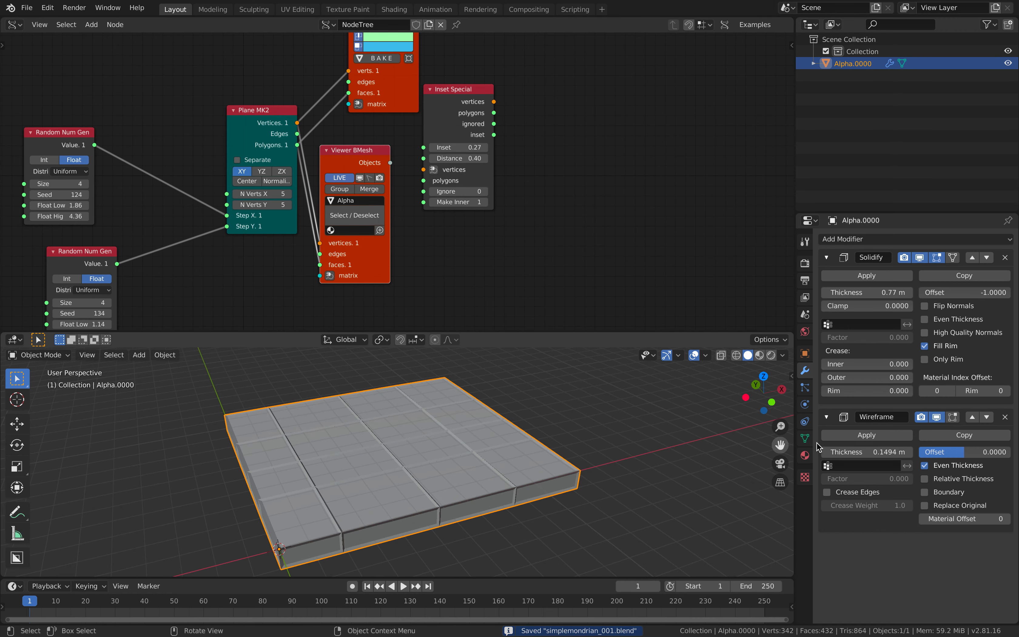
pyautogui.click(805, 438)
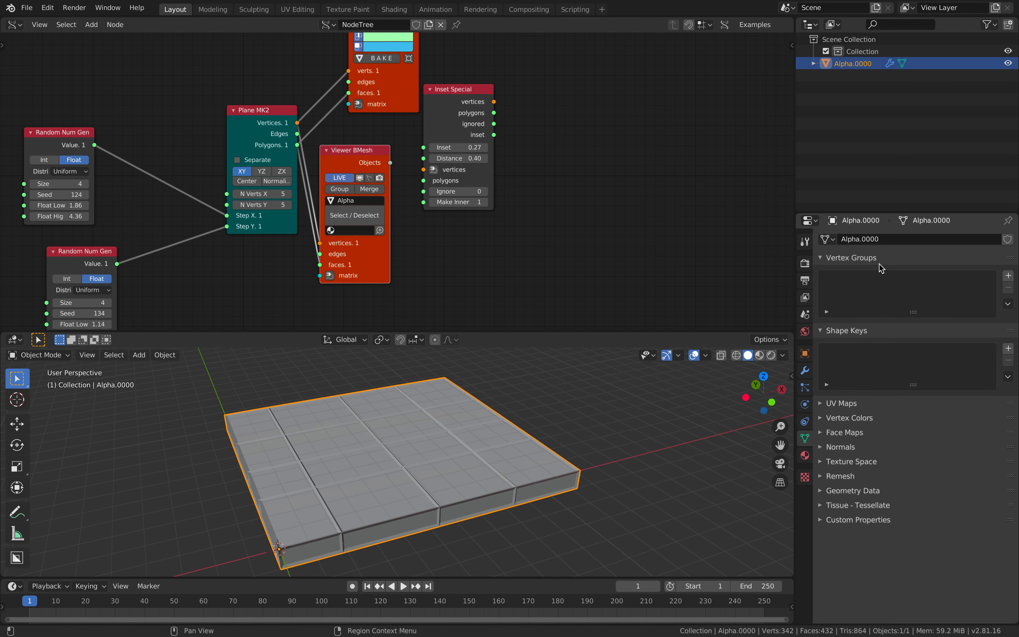
pyautogui.click(851, 406)
pyautogui.moveTo(608, 435); pyautogui.dragTo(354, 438, button='middle')
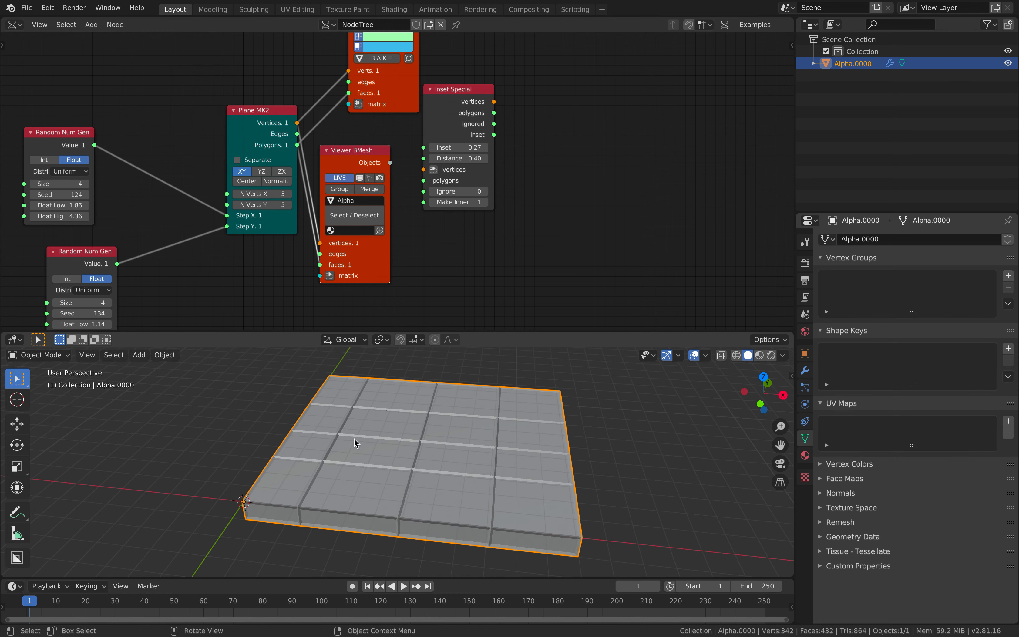
pyautogui.hotkey('ctrl', 's')
# Add a Vertex color mk3 node via 'vertex co', widen it and set it to Face mode
pyautogui.moveTo(538, 179); pyautogui.dragTo(469, 205, button='middle')
pyautogui.hotkey('shift', 'a')
pyautogui.click(523, 187)
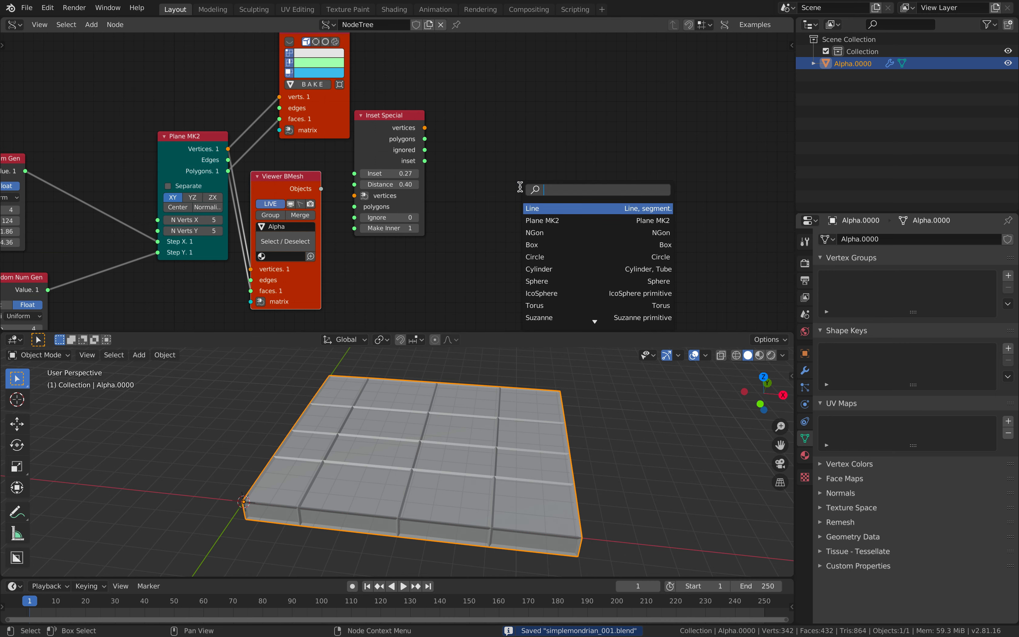
pyautogui.write('vertex co')
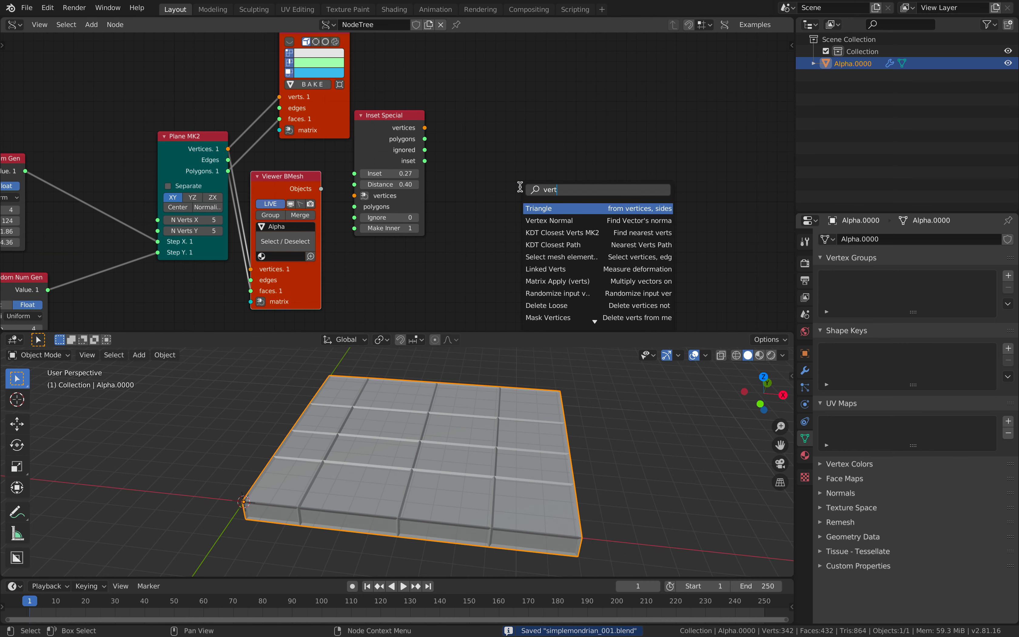
pyautogui.press('Return')
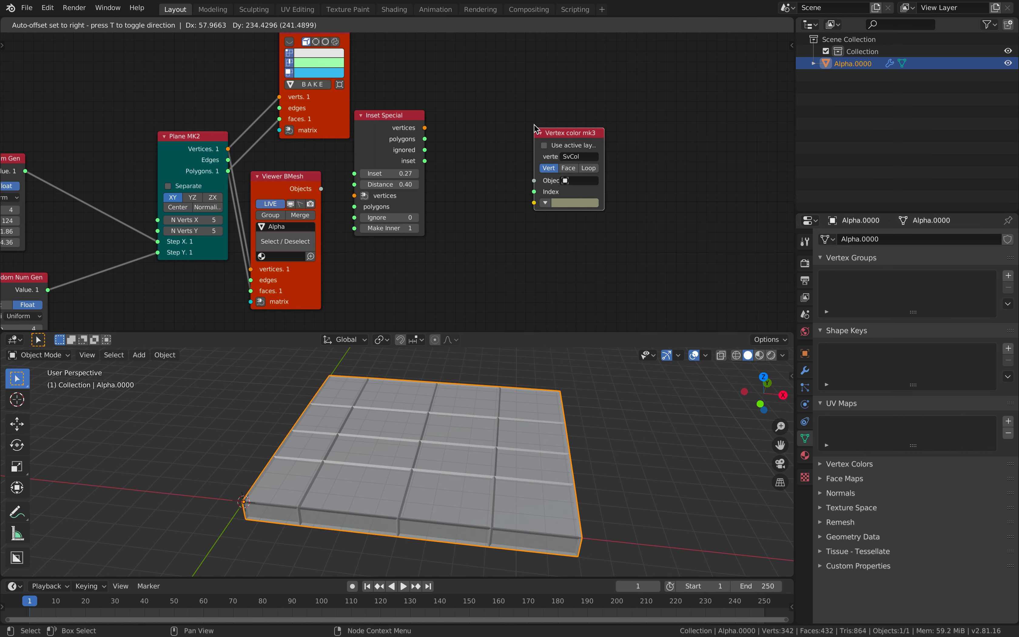
pyautogui.click(618, 151)
pyautogui.moveTo(604, 146); pyautogui.dragTo(680, 145)
pyautogui.click(606, 166)
# Link Viewer BMesh's Objects output into Vertex color mk3 and tidy the node layout
pyautogui.moveTo(270, 160)
pyautogui.mouseDown(button='middle')
pyautogui.moveTo(276, 226)
pyautogui.moveTo(271, 169)
pyautogui.mouseUp(button='middle')
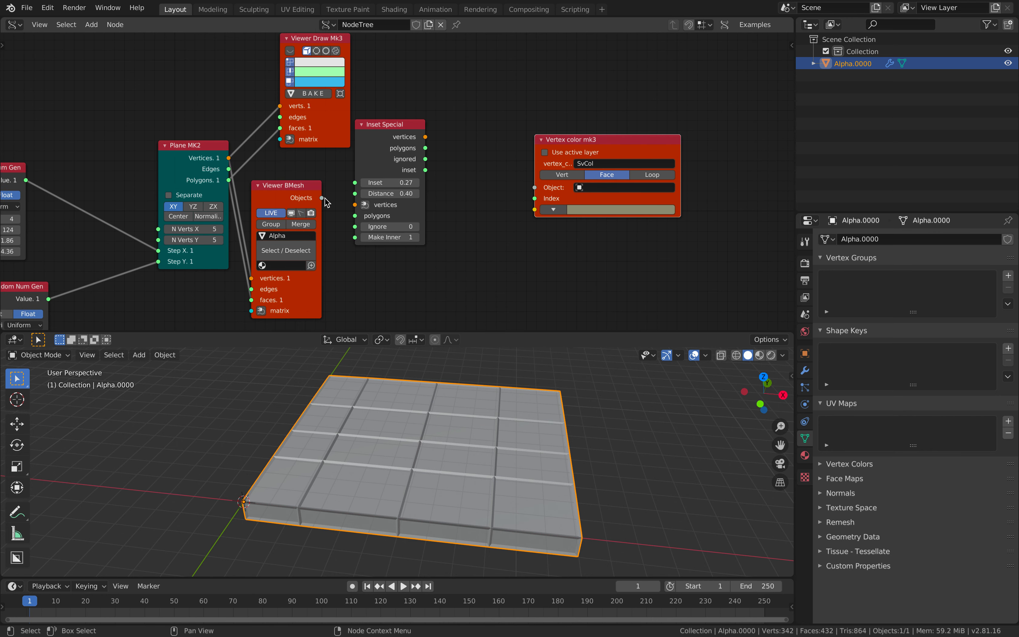
pyautogui.moveTo(322, 198); pyautogui.dragTo(534, 187)
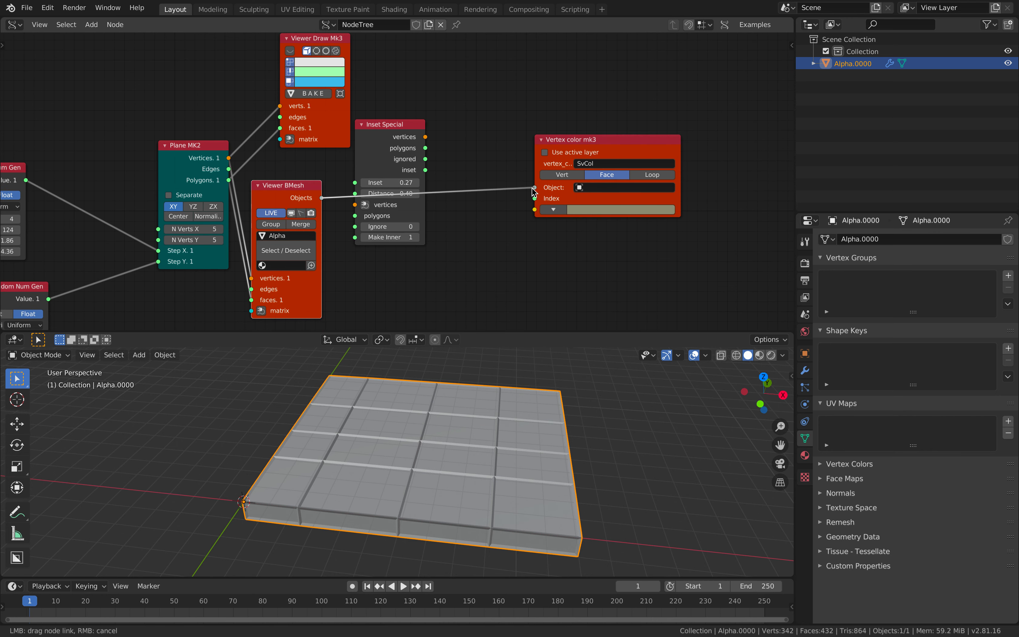
pyautogui.moveTo(403, 133); pyautogui.dragTo(428, 48)
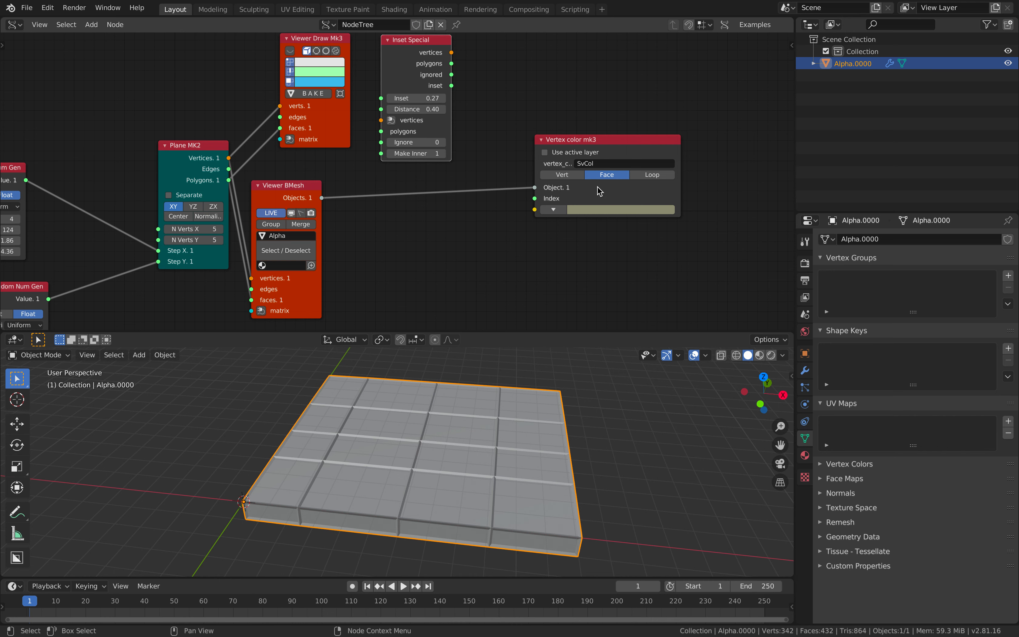
pyautogui.moveTo(597, 210); pyautogui.dragTo(608, 228)
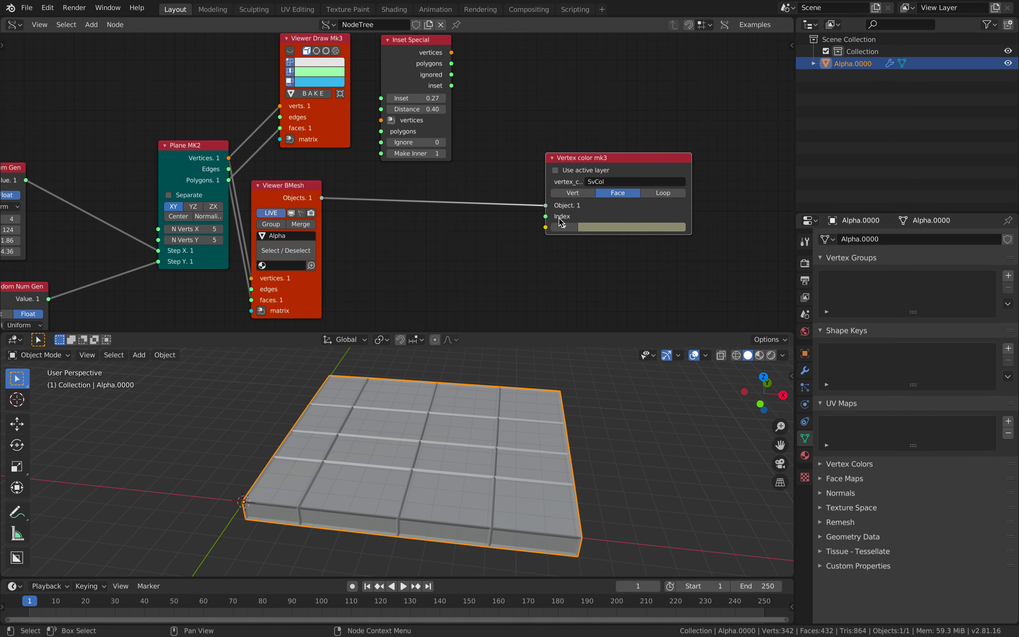
pyautogui.moveTo(575, 239); pyautogui.dragTo(579, 200, button='middle')
pyautogui.moveTo(612, 192); pyautogui.dragTo(664, 189)
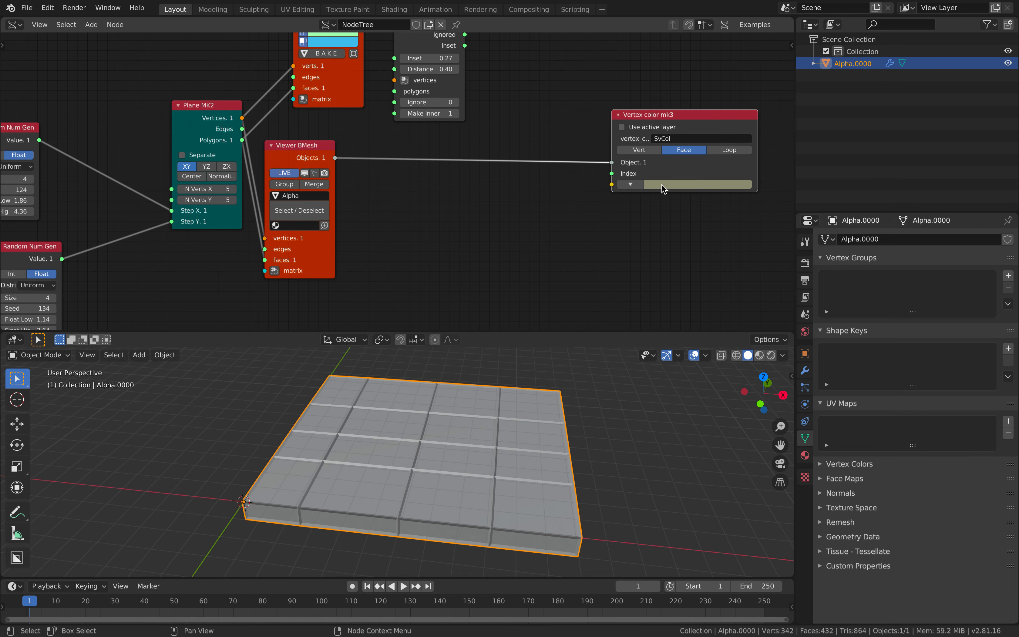
pyautogui.moveTo(535, 207); pyautogui.dragTo(510, 201, button='middle')
pyautogui.hotkey('ctrl', 'Right')
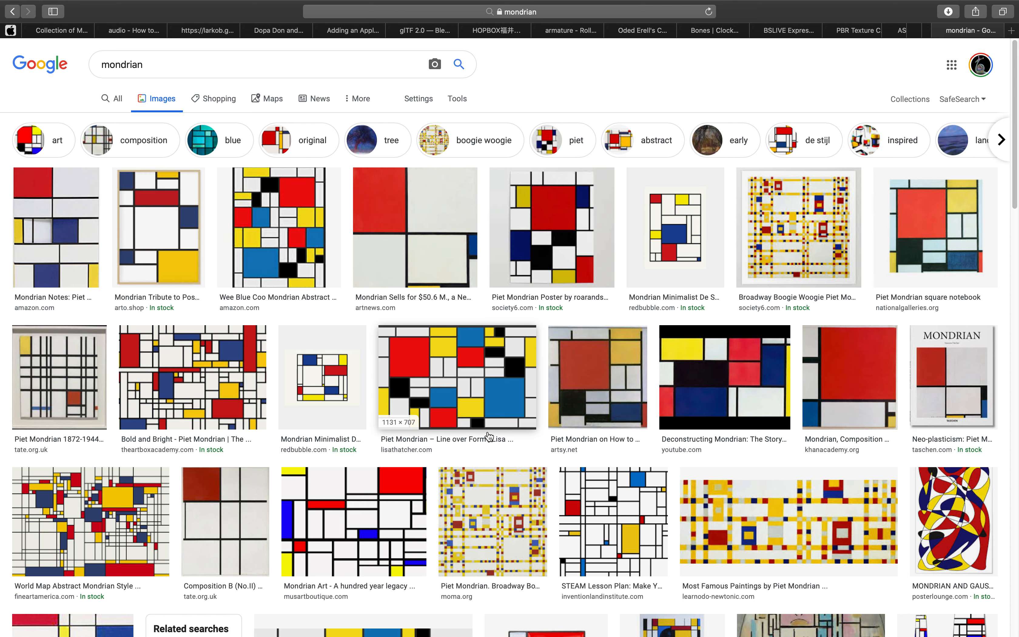
# Add a Color in MK1 node to the Sverchok tree
pyautogui.hotkey('ctrl', 'Left')
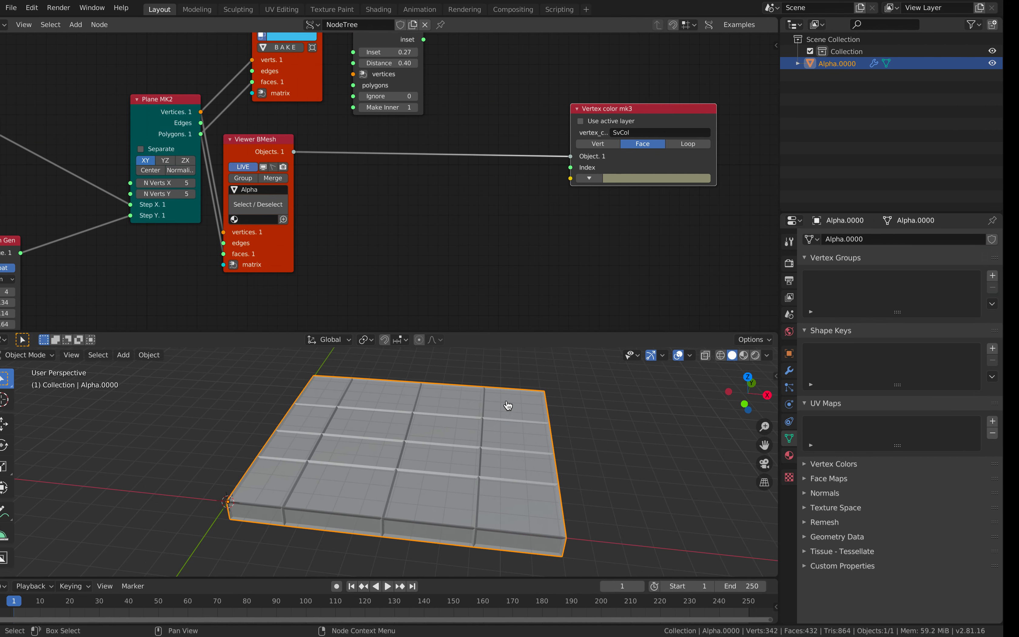
pyautogui.moveTo(528, 228); pyautogui.dragTo(513, 188, button='middle')
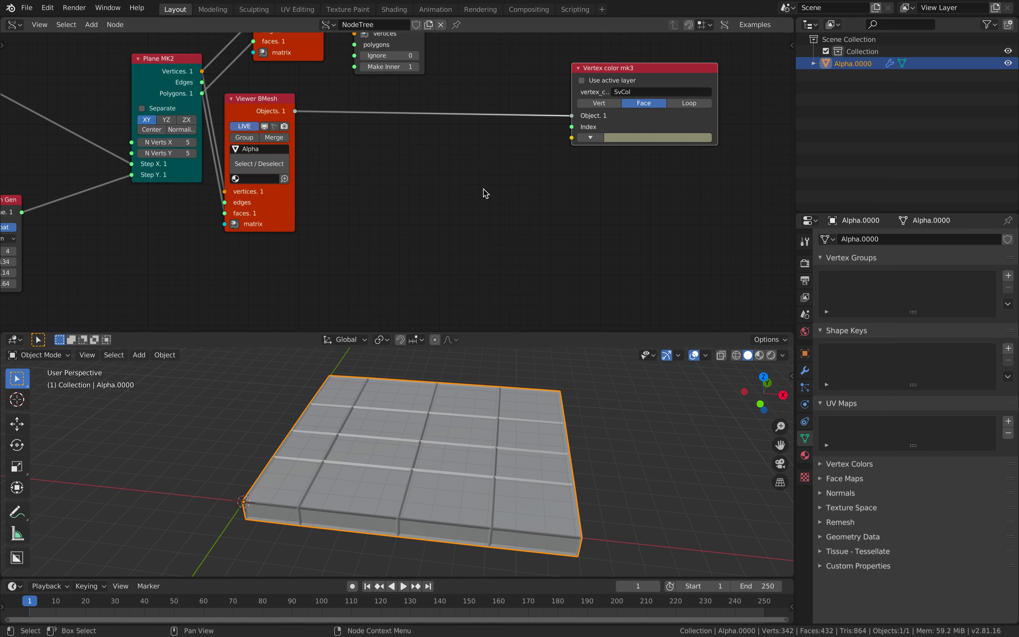
pyautogui.hotkey('shift', 'a')
pyautogui.click(475, 186)
pyautogui.write('ra')
pyautogui.press('BackSpace')
pyautogui.press('BackSpace')
pyautogui.write('random')
pyautogui.press('BackSpace')
pyautogui.press('BackSpace')
pyautogui.press('BackSpace')
pyautogui.press('BackSpace')
pyautogui.press('BackSpace')
pyautogui.press('BackSpace')
pyautogui.press('BackSpace')
pyautogui.write('color i')
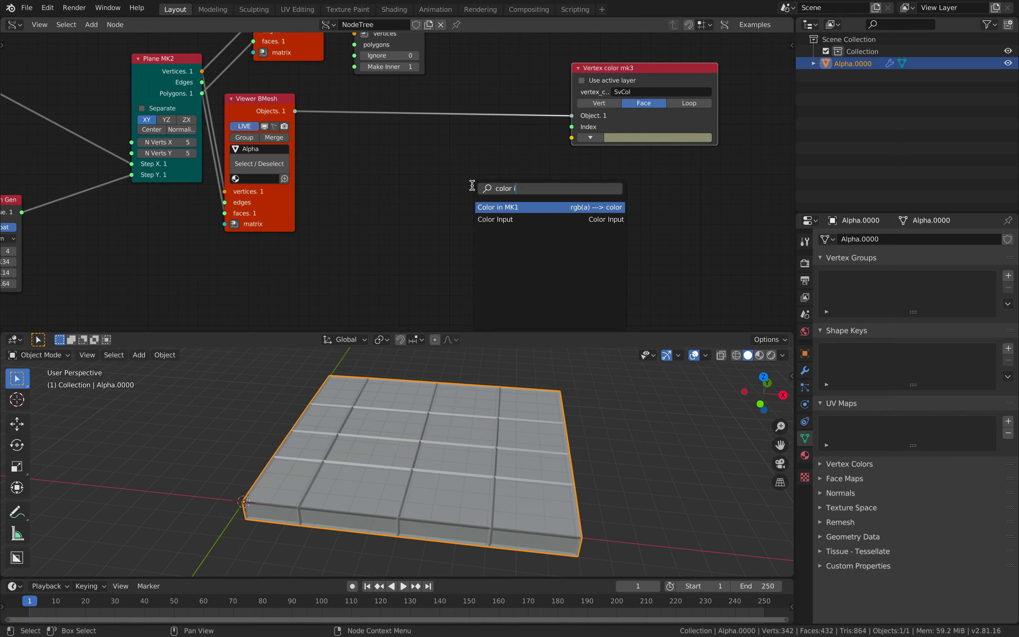
pyautogui.press('Return')
pyautogui.click(477, 164)
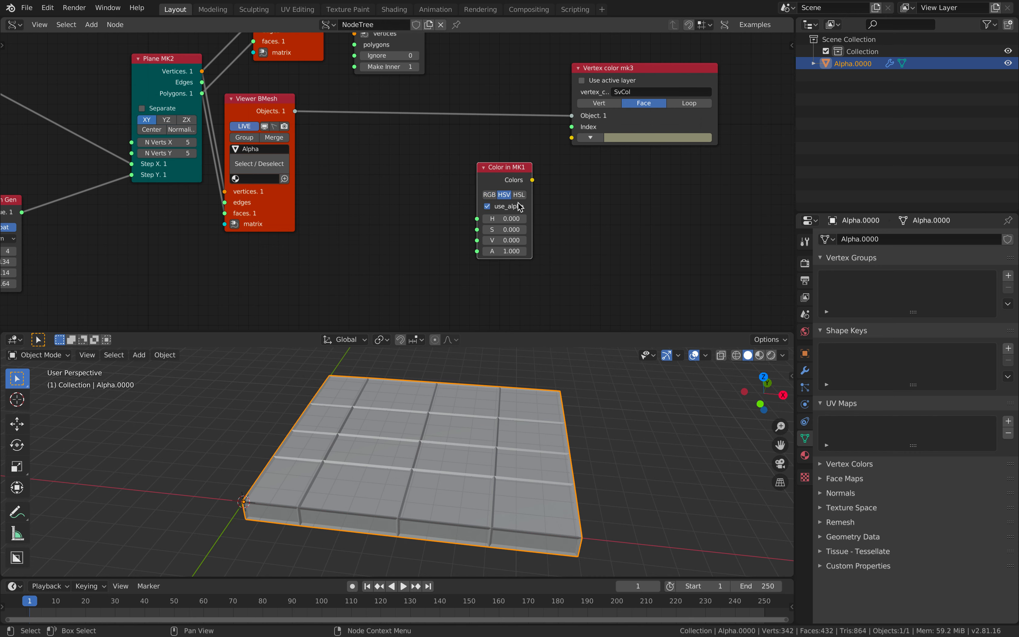
# Link Color in MK1's Colors into Vertex color mk3 and set its HSV values to 1
pyautogui.moveTo(532, 181); pyautogui.dragTo(566, 142)
pyautogui.moveTo(504, 218); pyautogui.dragTo(504, 251)
pyautogui.write('1')
pyautogui.press('Return')
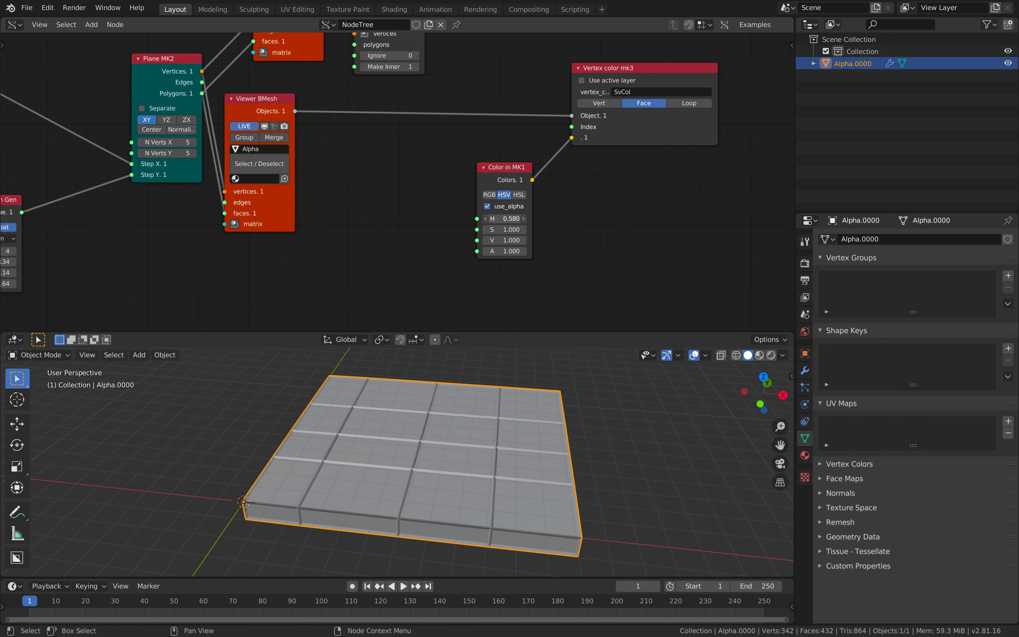
# Add a Random Num Gen node producing 16 float values
pyautogui.hotkey('shift', 'a')
pyautogui.click(381, 207)
pyautogui.write('random')
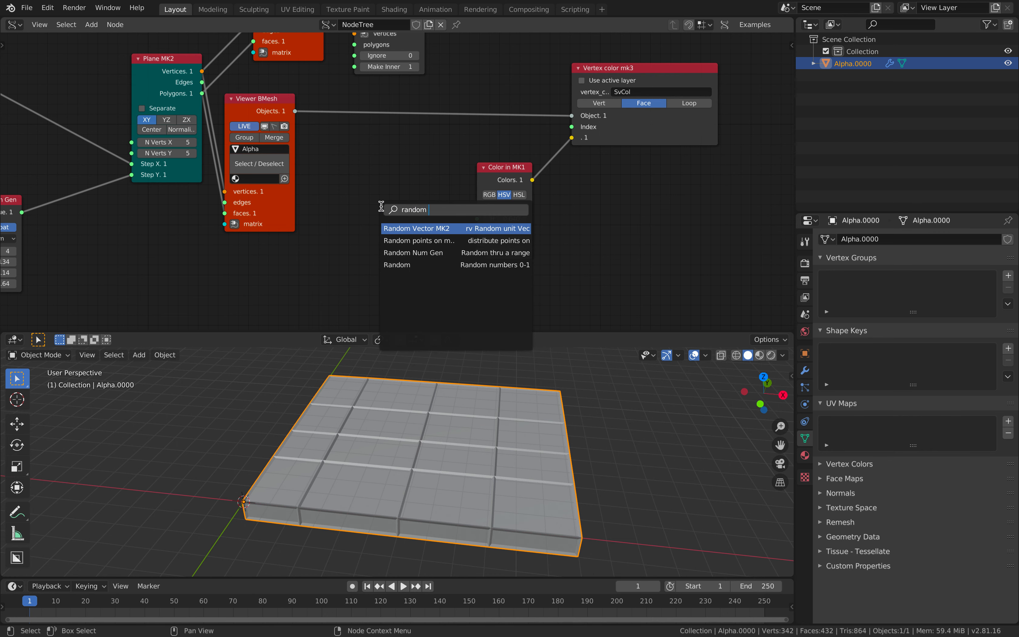
pyautogui.press('Return')
pyautogui.click(381, 206)
pyautogui.moveTo(382, 206); pyautogui.dragTo(418, 200, button='middle')
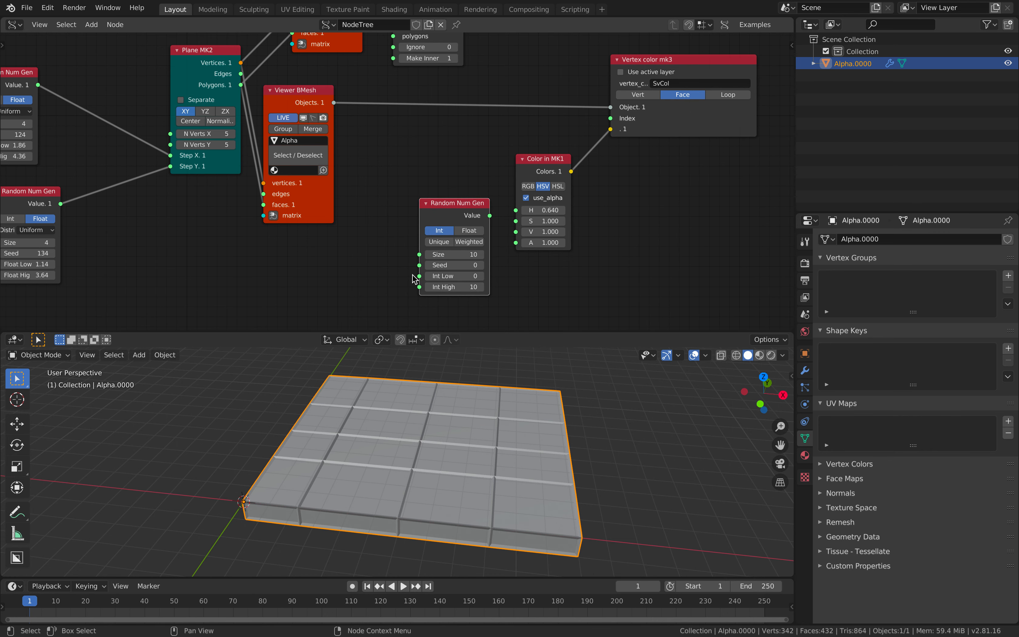
pyautogui.click(455, 254)
pyautogui.moveTo(453, 208); pyautogui.dragTo(431, 201)
pyautogui.click(454, 223)
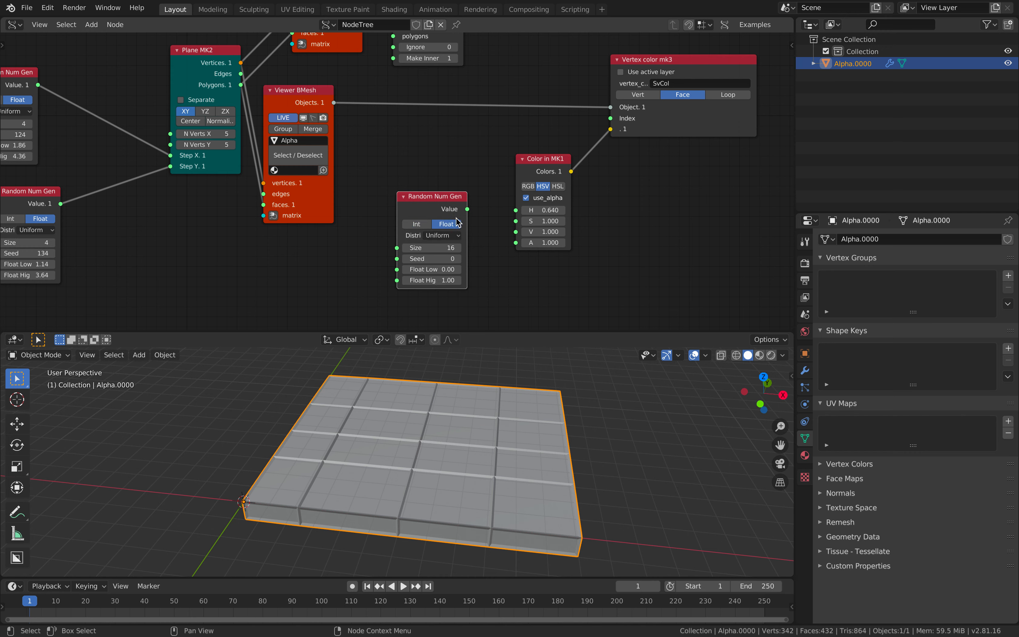
# Feed the random values into Color in MK1's H input
pyautogui.moveTo(467, 209); pyautogui.dragTo(467, 137)
pyautogui.moveTo(515, 214); pyautogui.dragTo(515, 210)
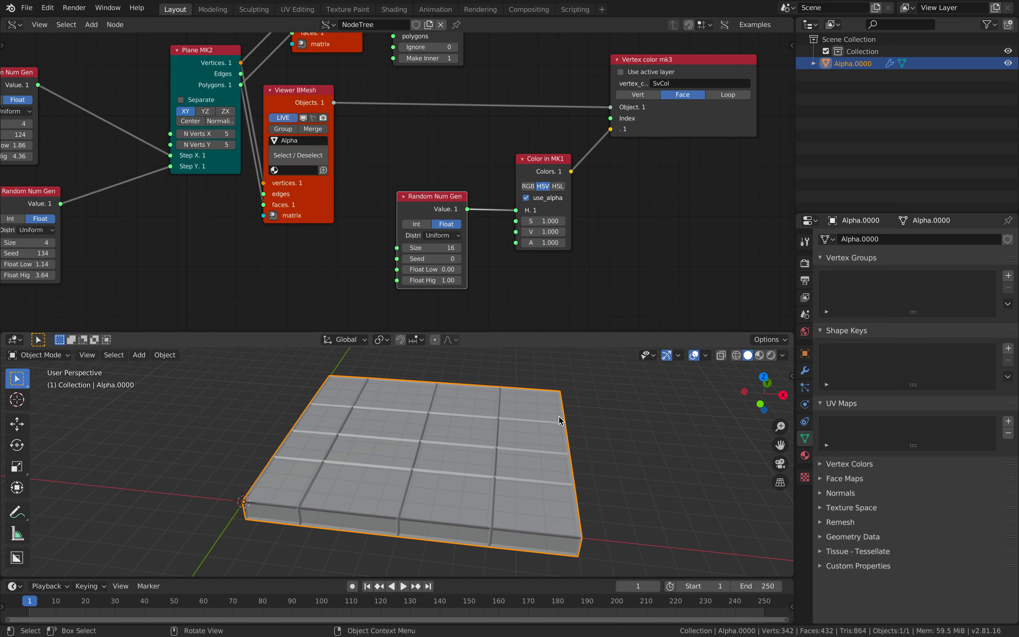
pyautogui.moveTo(562, 416); pyautogui.dragTo(540, 405, button='middle')
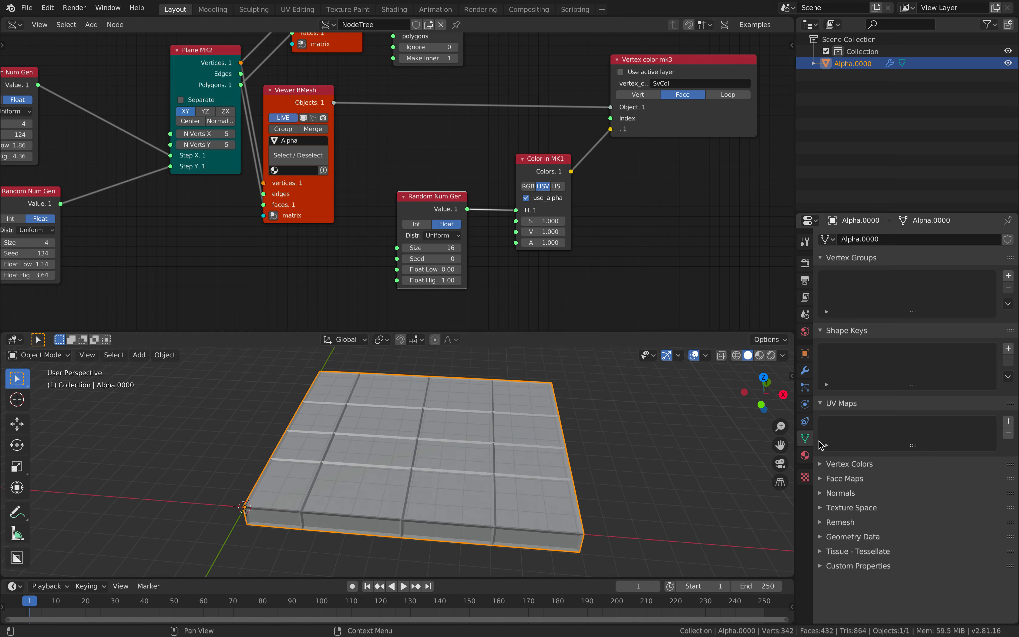
# Confirm the SvCol layer, split off a Shader Editor and create a new material
pyautogui.click(836, 463)
pyautogui.moveTo(660, 426); pyautogui.dragTo(601, 401, button='middle')
pyautogui.hotkey('ctrl', 's')
pyautogui.moveTo(735, 21); pyautogui.dragTo(348, 23)
pyautogui.click(359, 25)
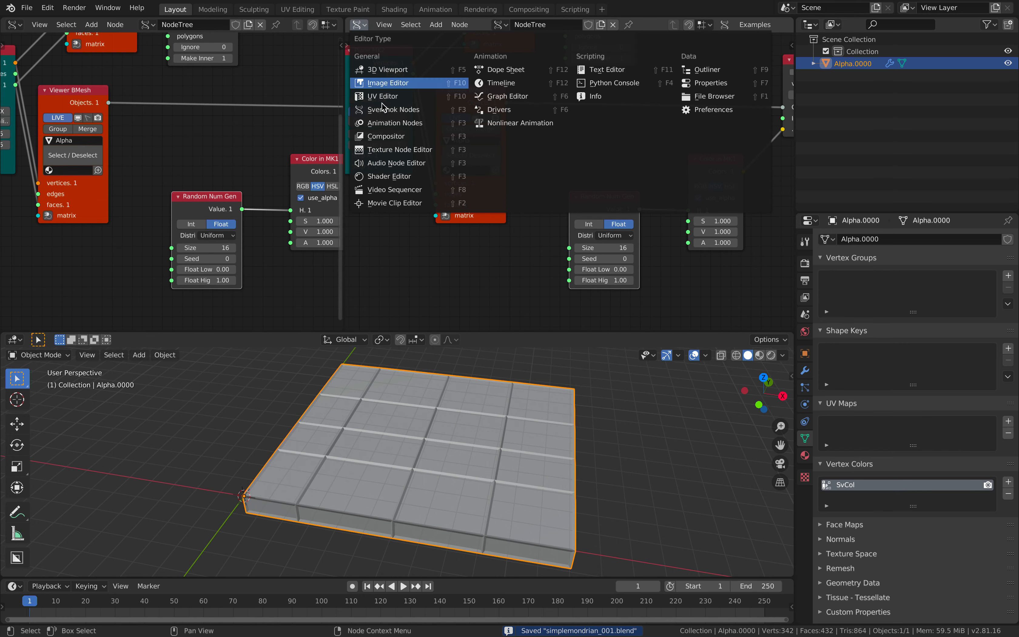
pyautogui.click(394, 177)
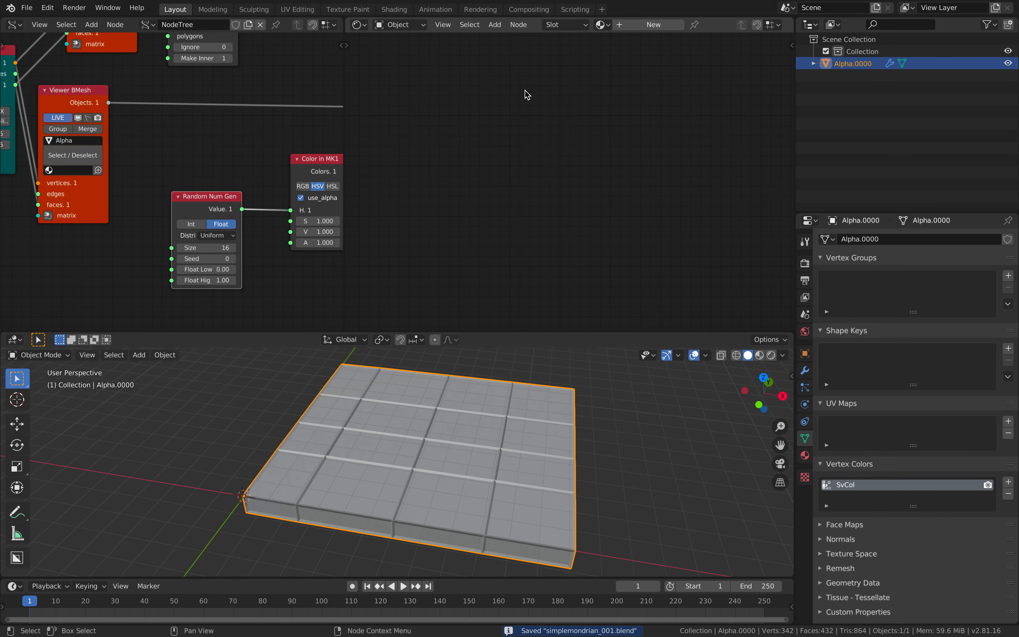
pyautogui.click(645, 26)
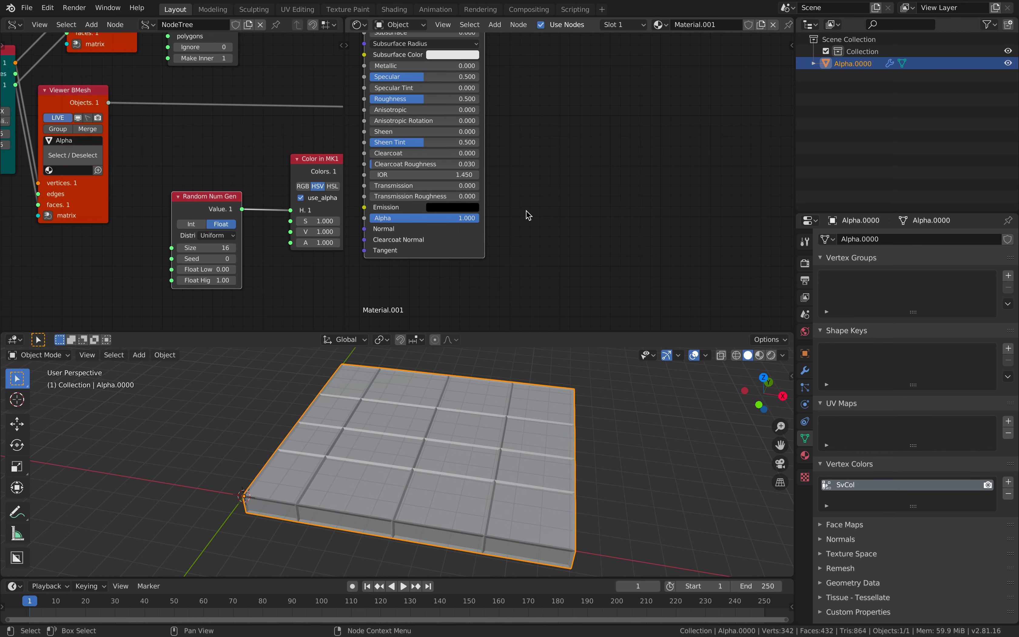
pyautogui.press('Home')
# Add an Attribute node reading SvCol and link its Color to Base Color
pyautogui.hotkey('shift', 'a')
pyautogui.click(348, 97)
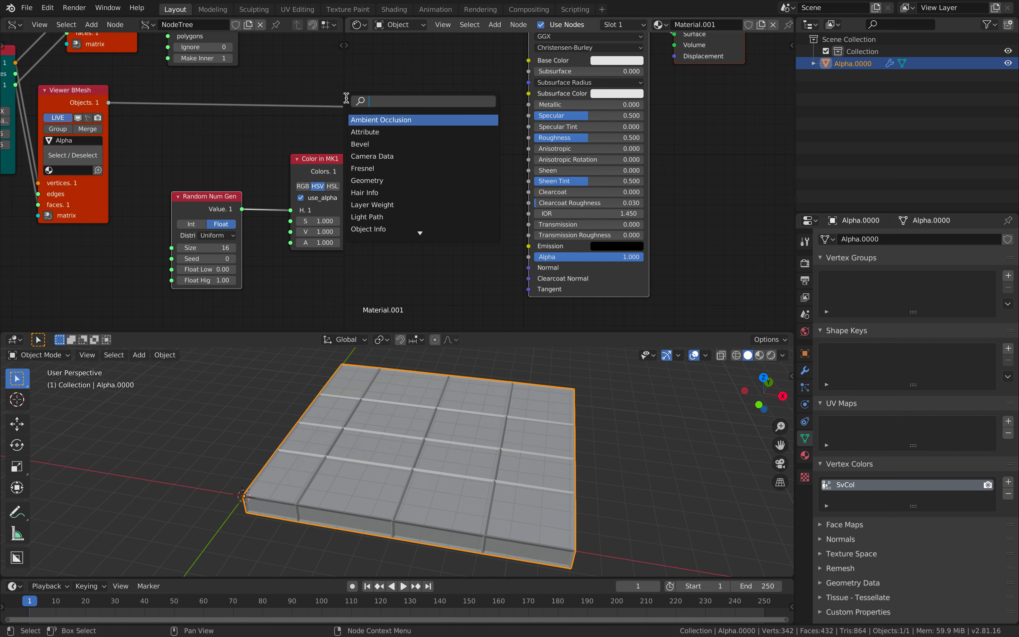
pyautogui.write('att')
pyautogui.press('Return')
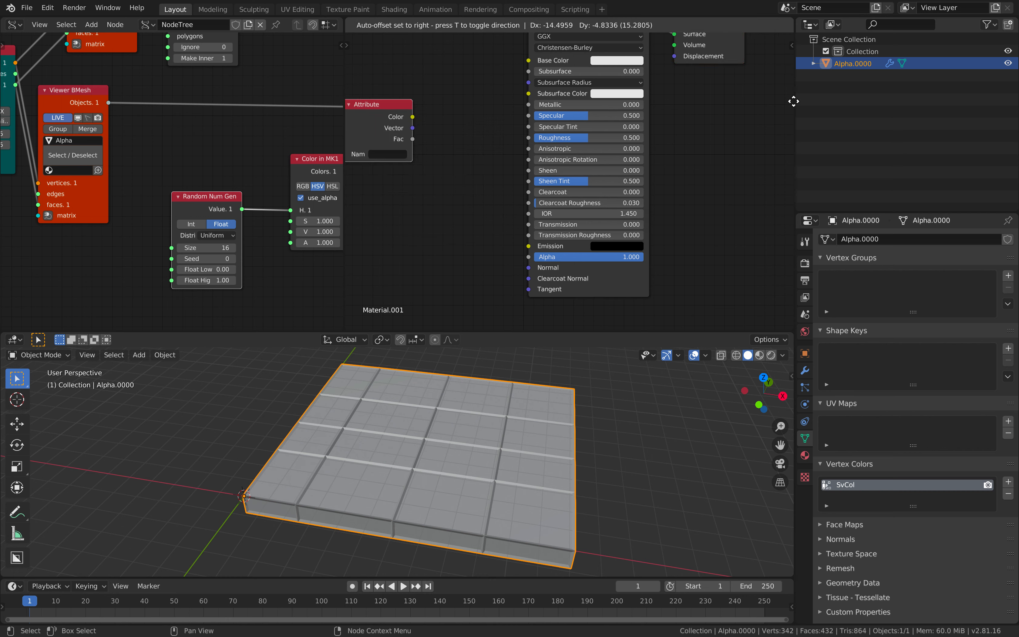
pyautogui.click(367, 109)
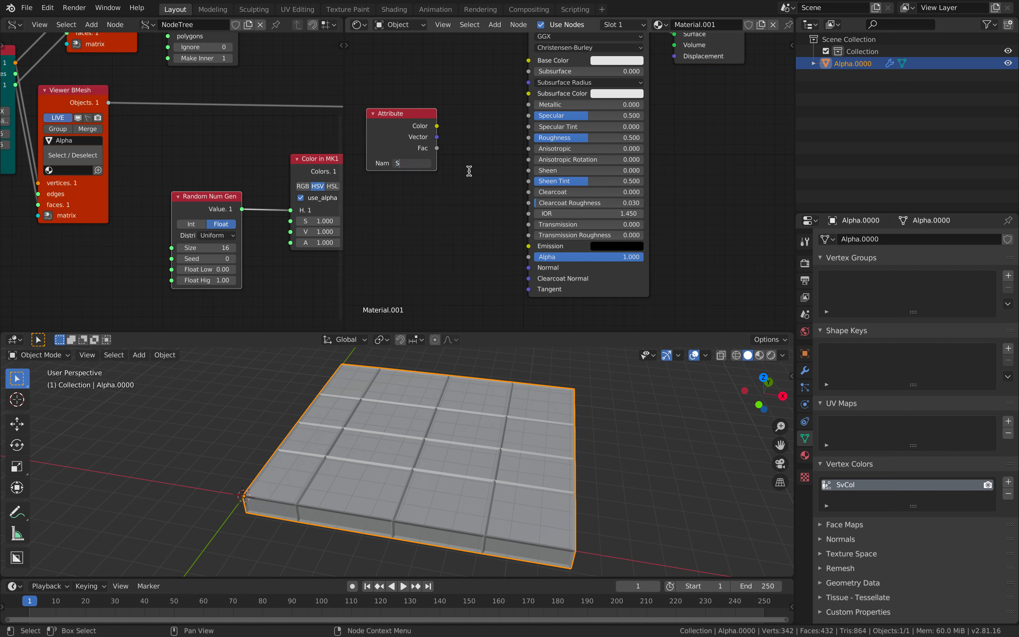
pyautogui.moveTo(440, 128); pyautogui.dragTo(529, 60)
pyautogui.moveTo(657, 362); pyautogui.dragTo(761, 359, button='middle')
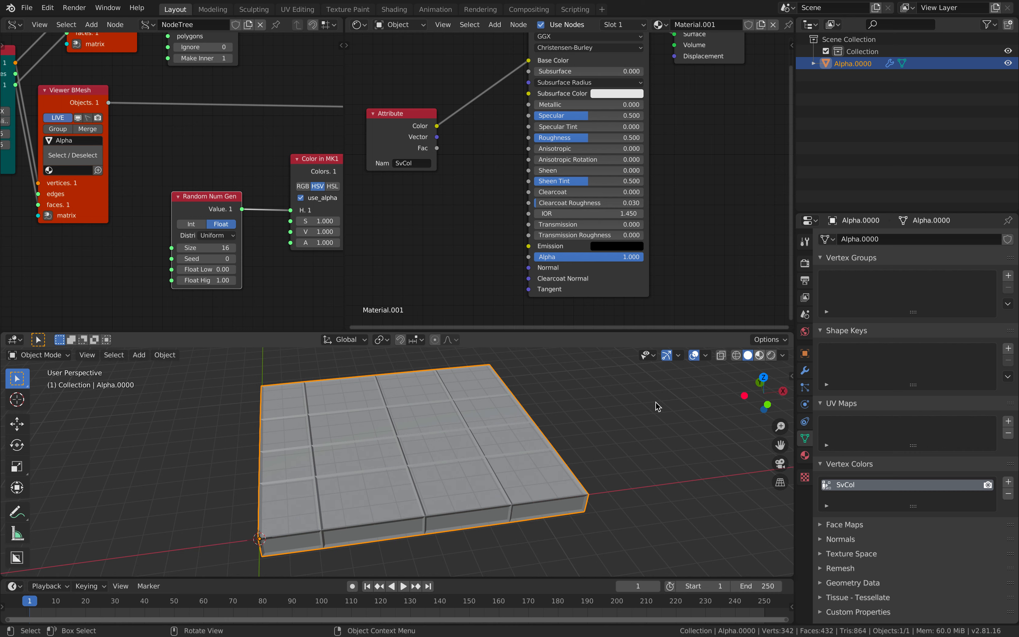
# Switch to Material Preview shading and orbit the colourful slab, comparing with the Mondrian references
pyautogui.press('z')
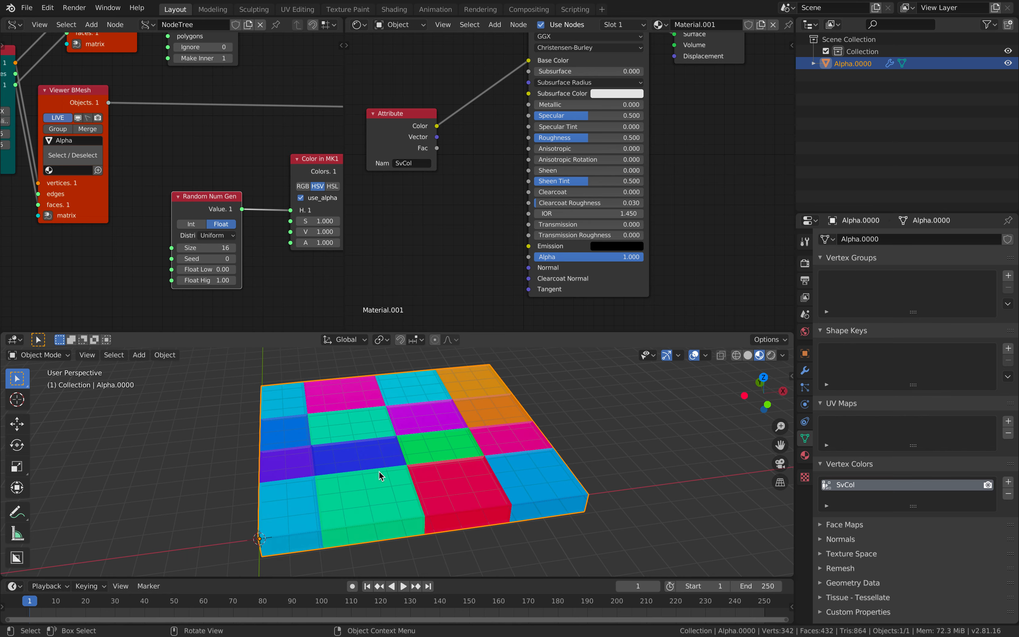
pyautogui.moveTo(468, 422); pyautogui.dragTo(440, 390, button='middle')
pyautogui.moveTo(461, 438); pyautogui.dragTo(388, 419, button='middle')
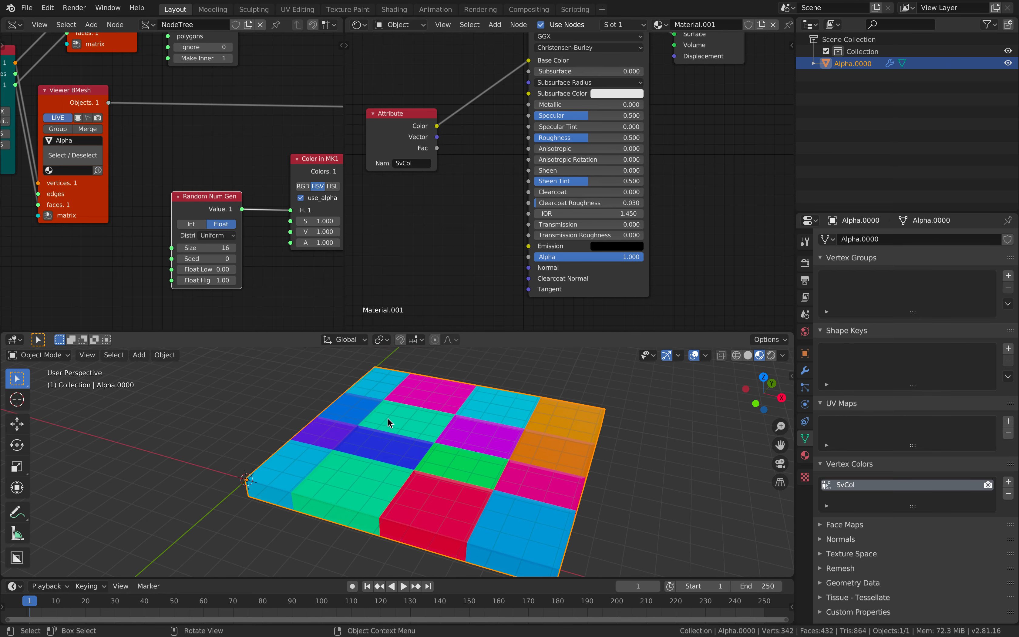
pyautogui.moveTo(502, 416); pyautogui.dragTo(642, 449, button='middle')
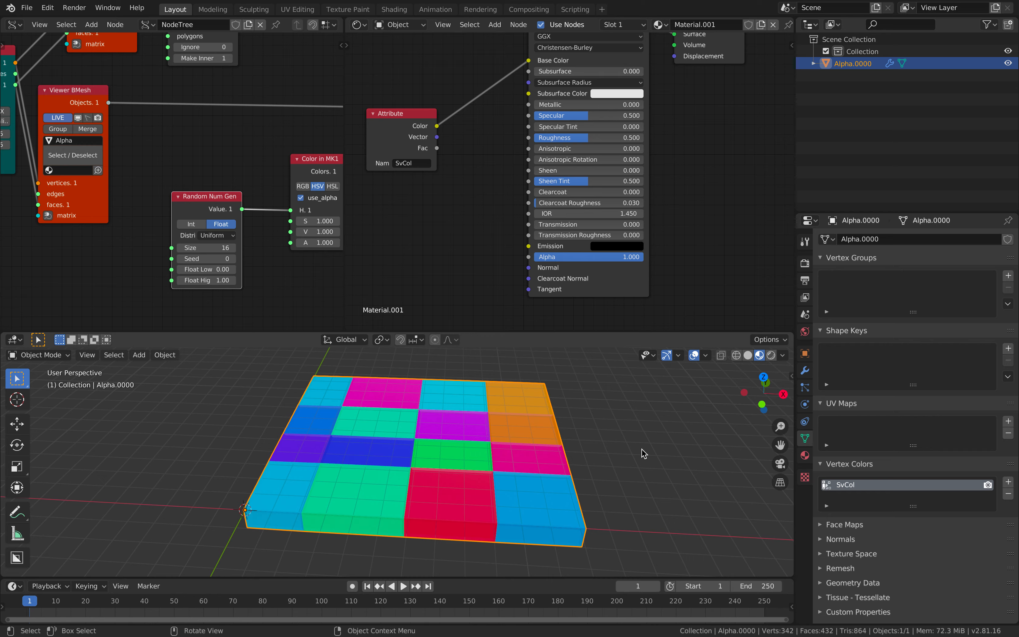
pyautogui.hotkey('ctrl', 'Right')
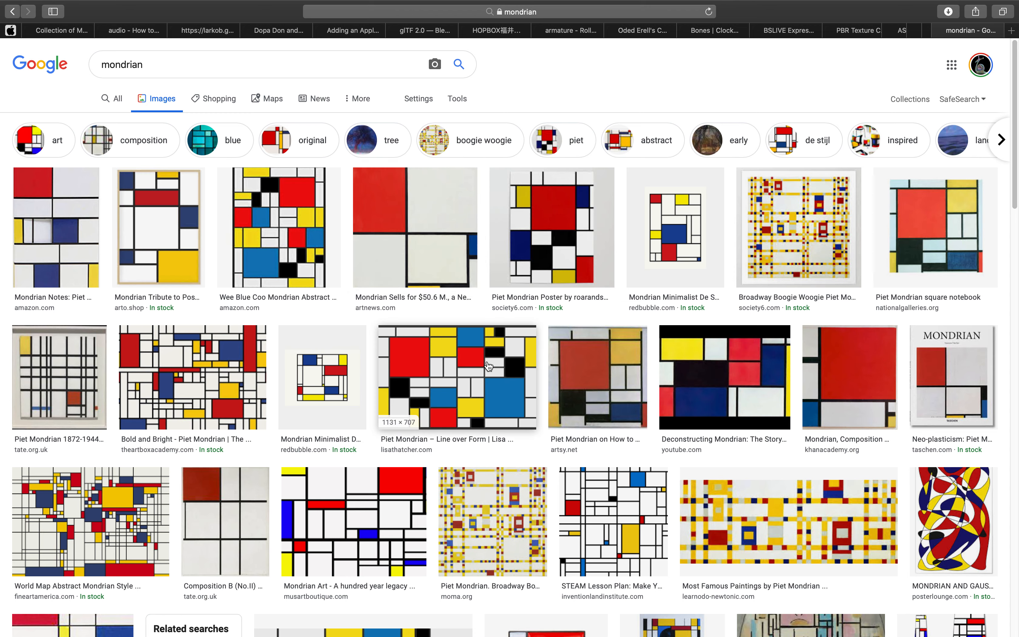
pyautogui.hotkey('ctrl', 'Left')
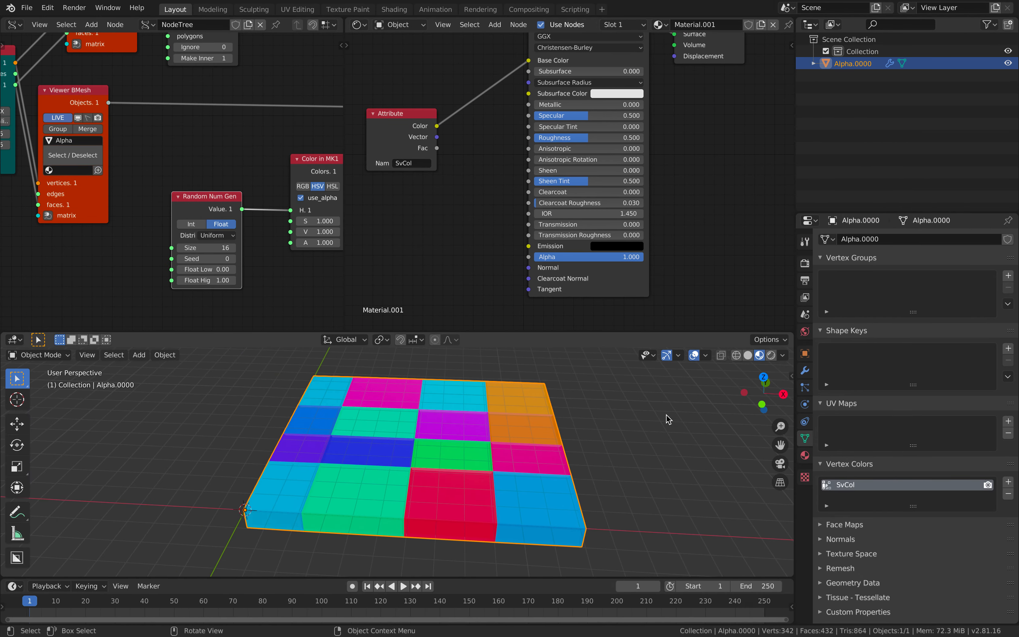
# Raise the Wireframe modifier's material offset to 1
pyautogui.click(805, 455)
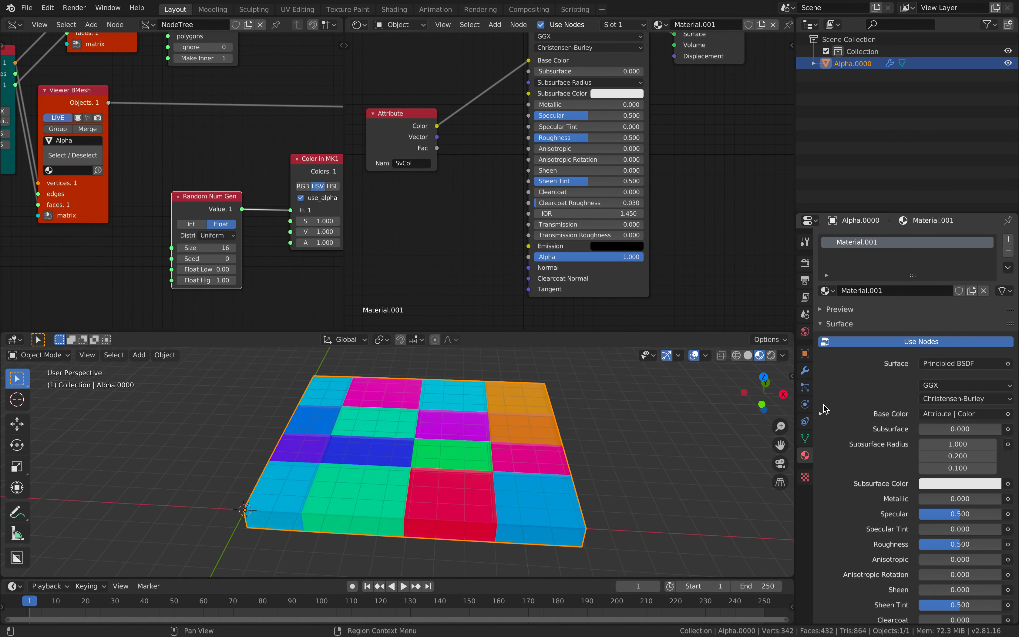
pyautogui.click(804, 372)
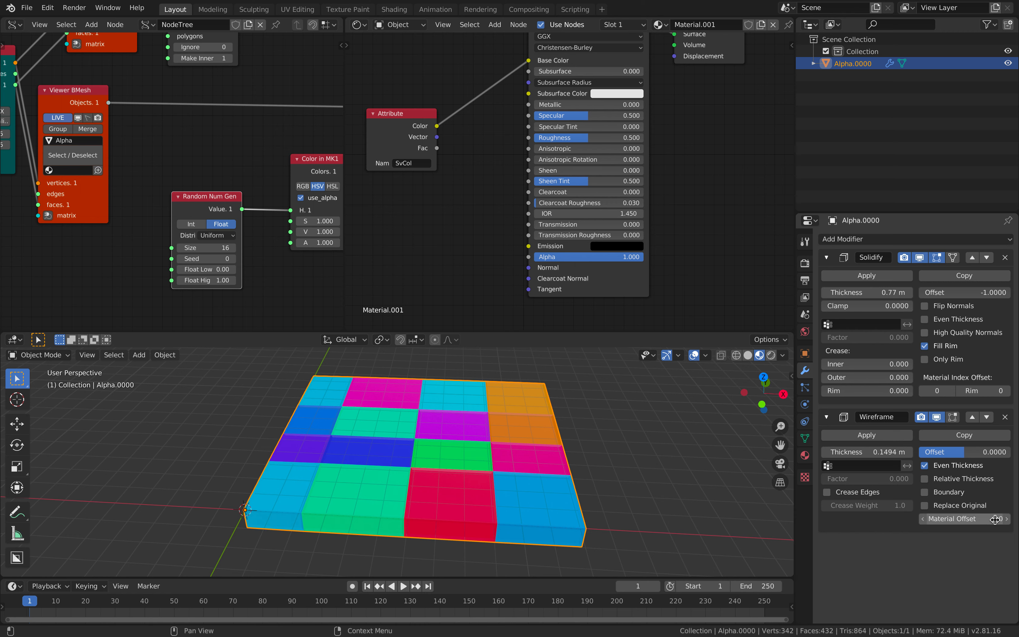
pyautogui.click(1006, 518)
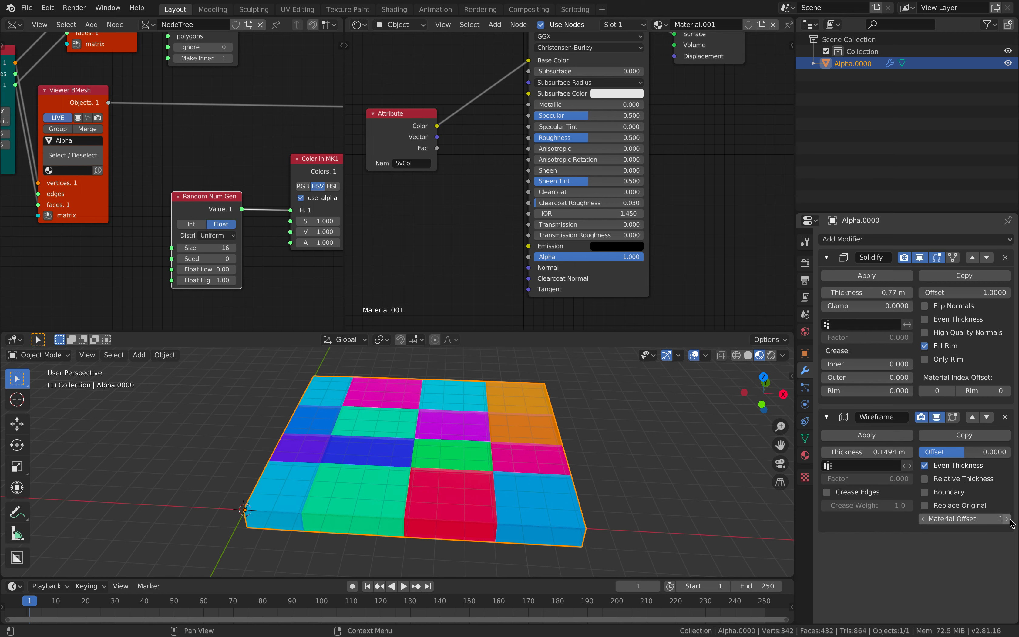
# Add Material.002 in a second slot and set its base colour to black
pyautogui.click(812, 454)
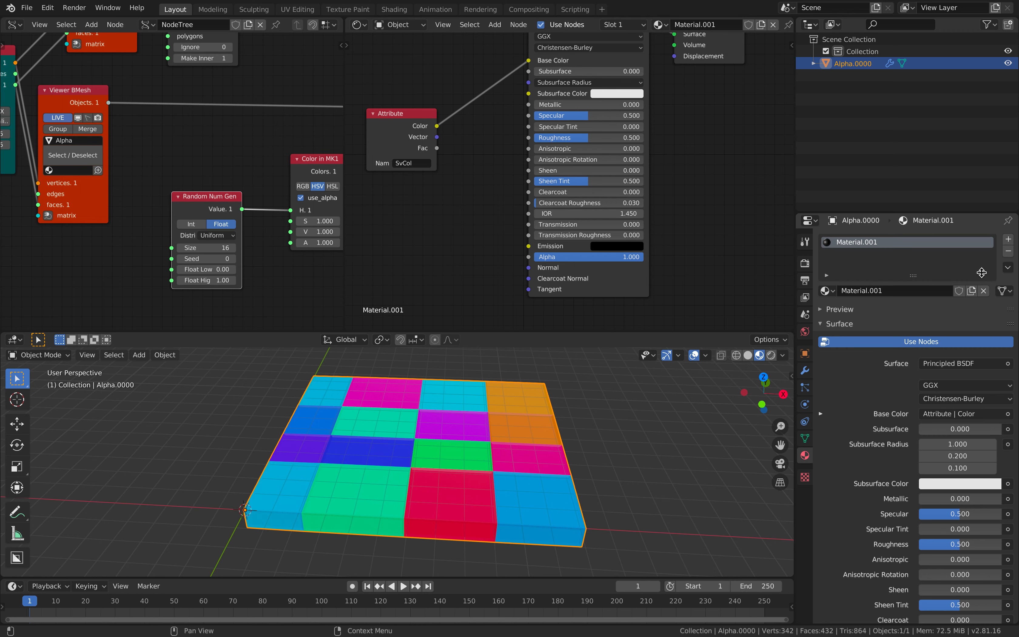
pyautogui.click(1009, 239)
pyautogui.click(911, 319)
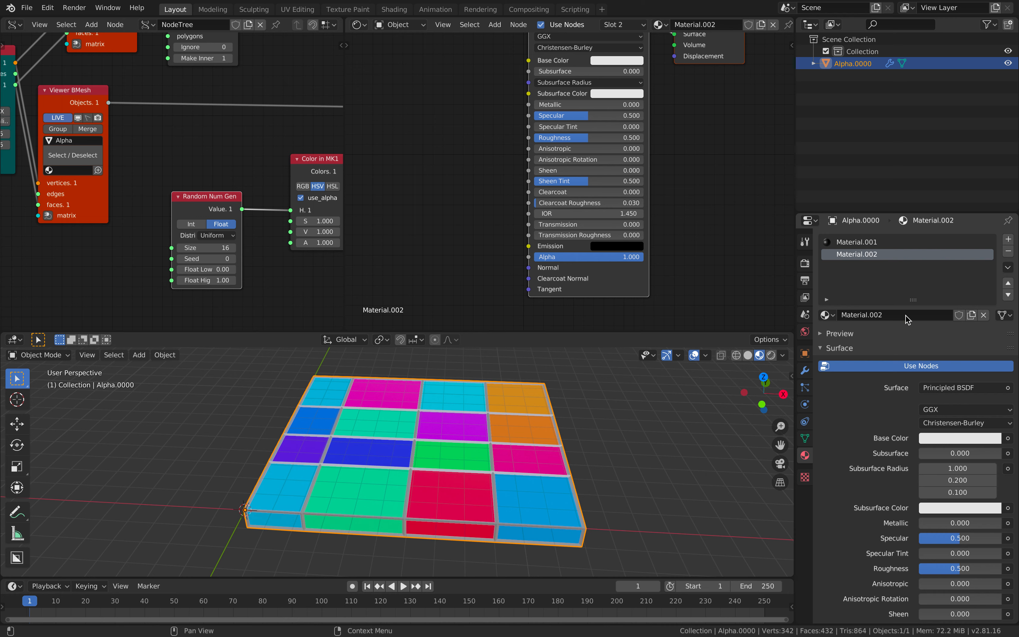
pyautogui.click(933, 438)
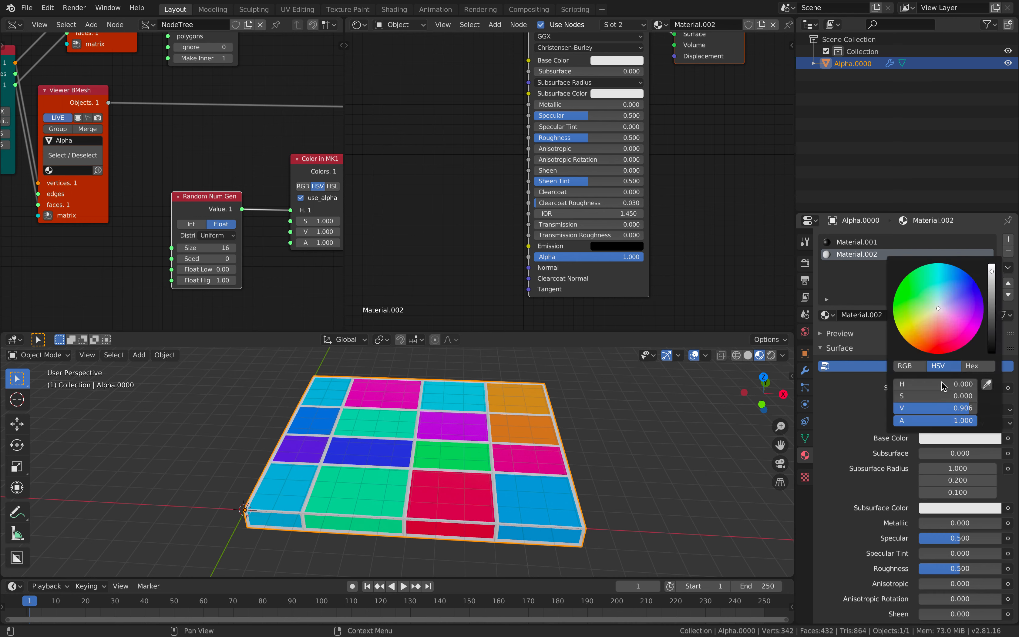
pyautogui.moveTo(994, 340); pyautogui.dragTo(994, 356)
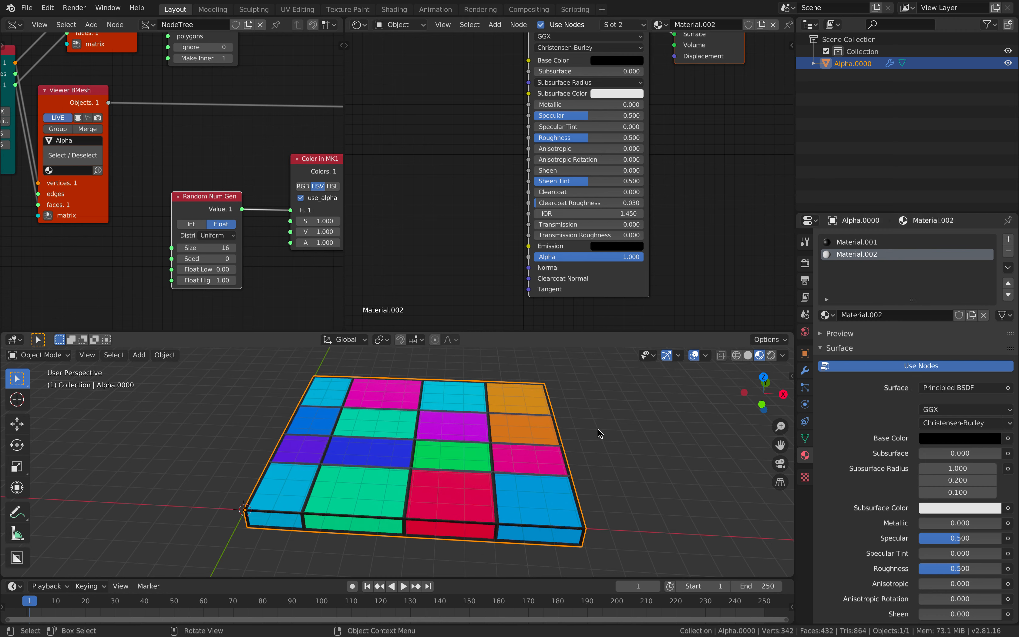
pyautogui.moveTo(592, 450); pyautogui.dragTo(609, 501, button='middle')
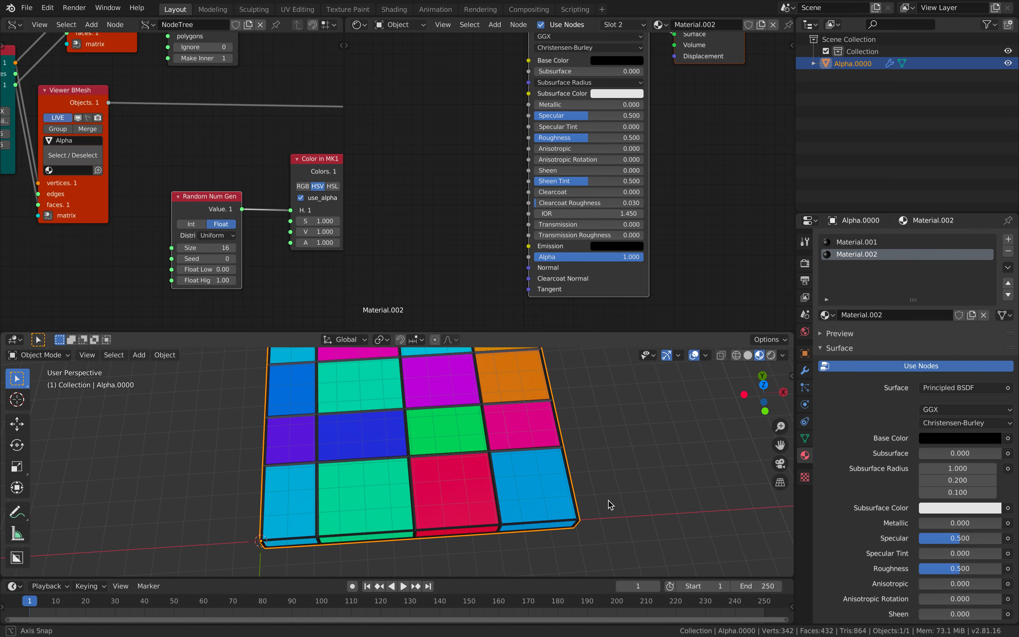
pyautogui.scroll(2, 607, 500)
pyautogui.scroll(3, 607, 500)
pyautogui.scroll(3, 460, 446)
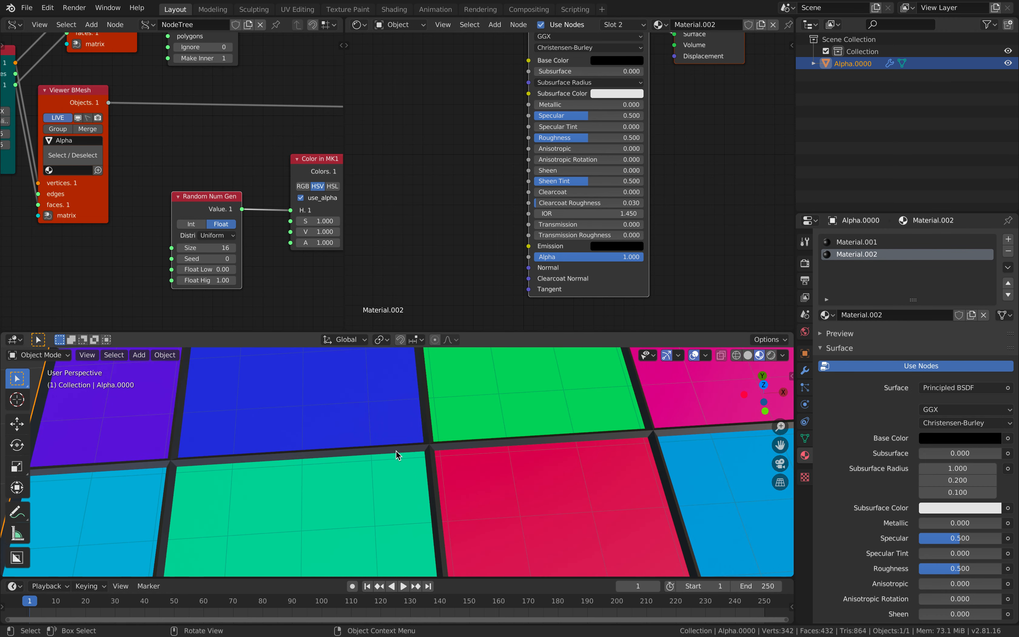
# Add a Bevel modifier to the grid and save simplemondrian_001.blend
pyautogui.scroll(-4, 430, 444)
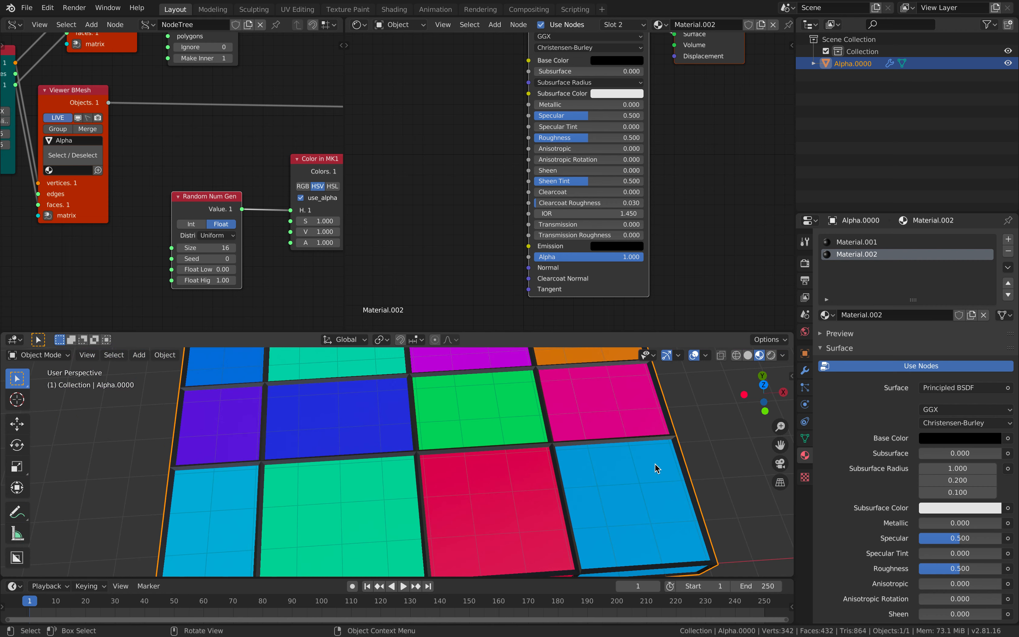
pyautogui.click(805, 371)
pyautogui.click(868, 239)
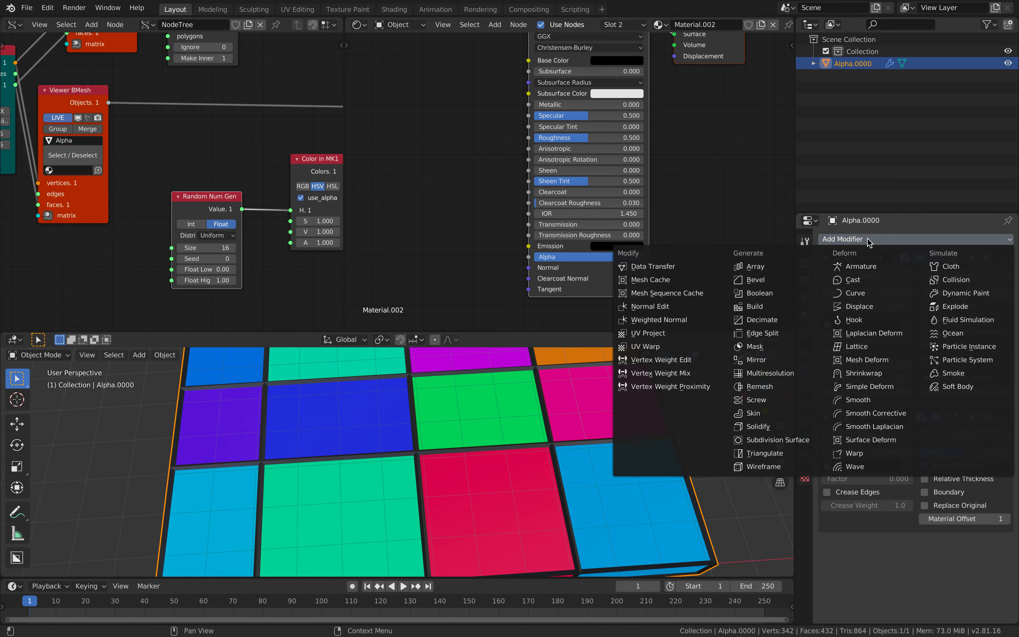
pyautogui.click(779, 280)
pyautogui.scroll(6, 459, 478)
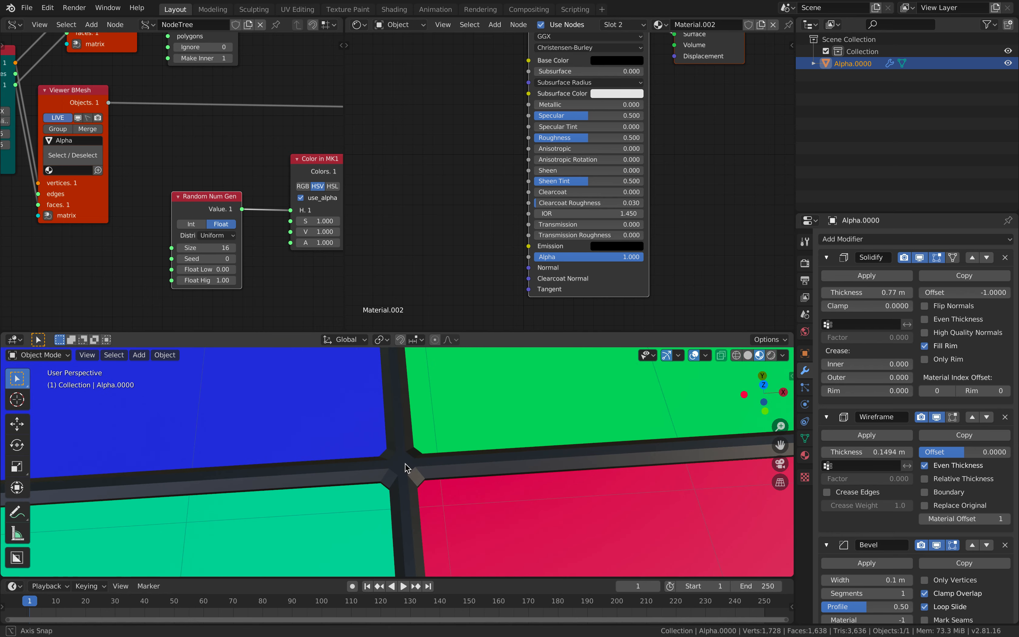
pyautogui.moveTo(430, 453); pyautogui.dragTo(496, 459, button='middle')
pyautogui.scroll(-4, 408, 485)
pyautogui.scroll(-5, 407, 484)
pyautogui.scroll(4, 505, 481)
pyautogui.click(543, 468)
pyautogui.hotkey('ctrl', 's')
# Change the Random Num Gen seed to 122 to reshuffle the tile colours
pyautogui.click(416, 383)
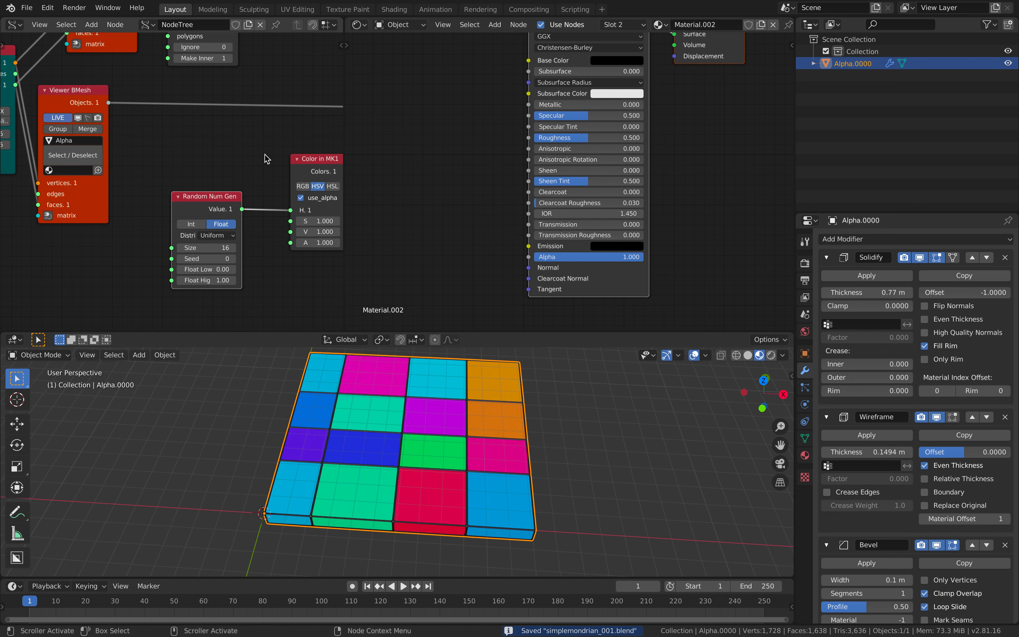
pyautogui.moveTo(265, 155); pyautogui.dragTo(158, 154, button='middle')
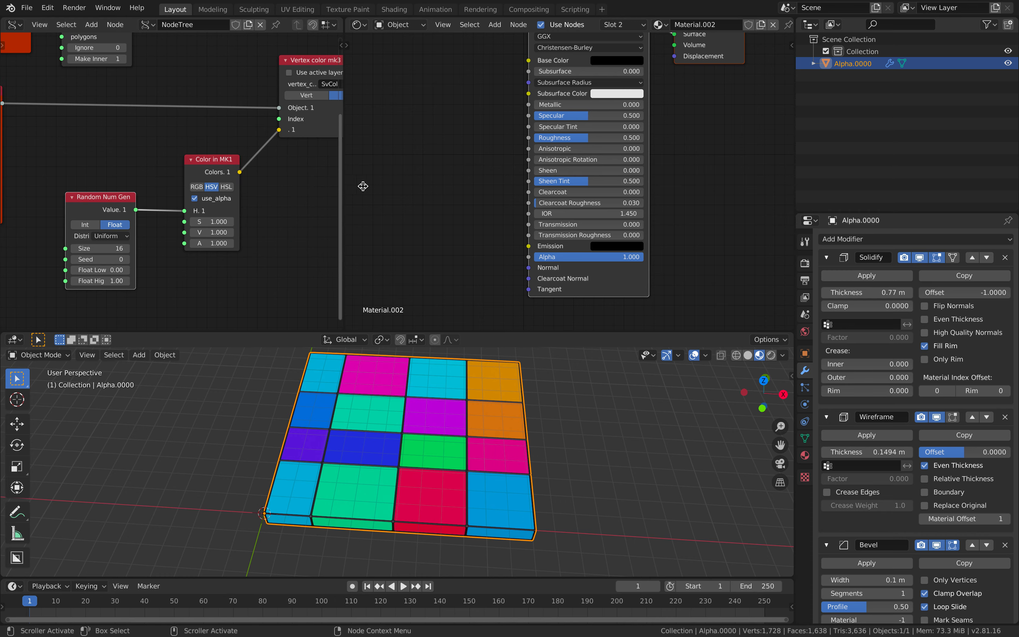
pyautogui.moveTo(344, 183); pyautogui.dragTo(456, 190)
pyautogui.hotkey('ctrl', 'Right')
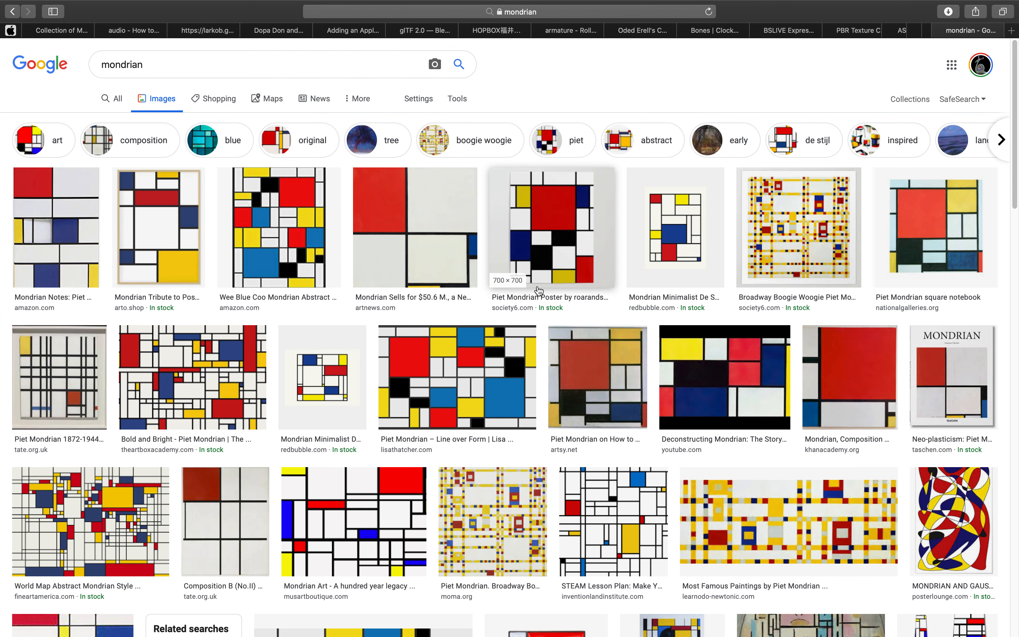
pyautogui.hotkey('ctrl', 'Left')
pyautogui.moveTo(164, 258); pyautogui.dragTo(311, 258)
pyautogui.click(281, 222)
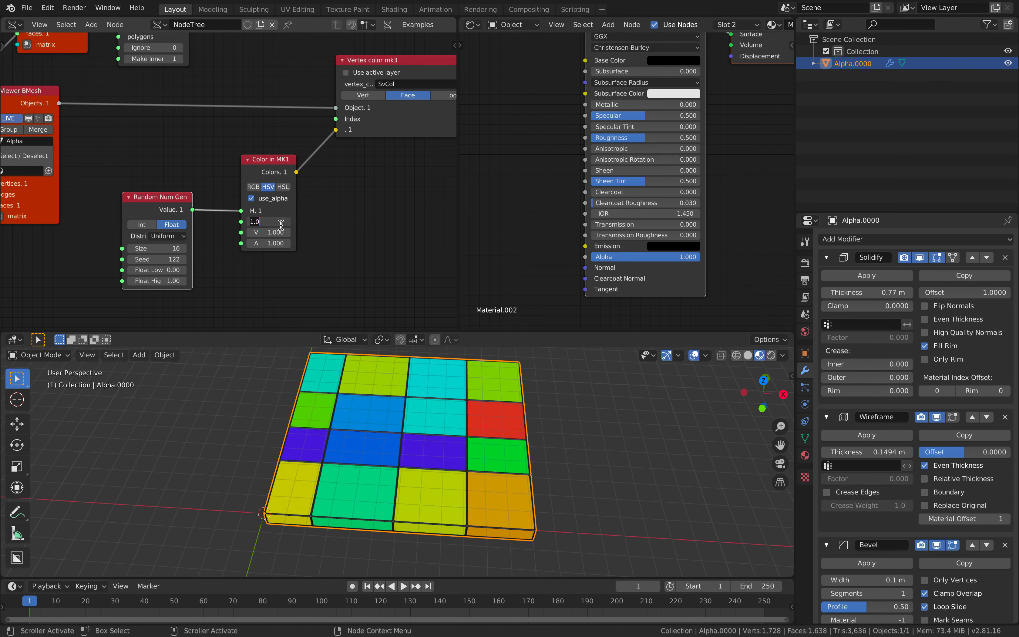
# Set saturation to 0, then 0.408 in Color in MK1 for pink tiles of hue 0.880
pyautogui.write('0')
pyautogui.press('Return')
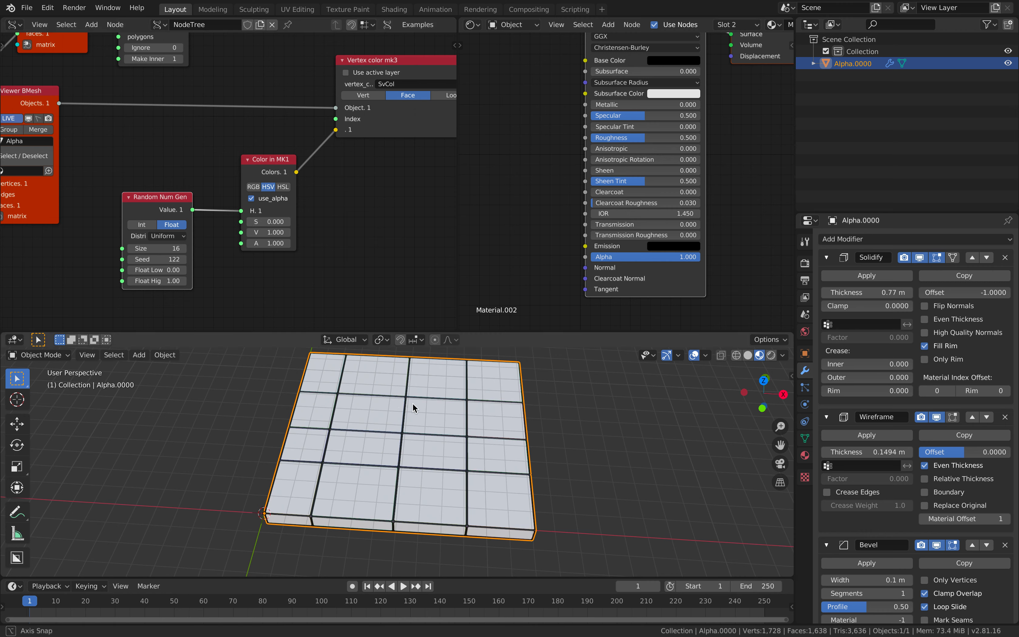
pyautogui.moveTo(275, 221); pyautogui.dragTo(305, 222)
pyautogui.moveTo(241, 211); pyautogui.dragTo(241, 232)
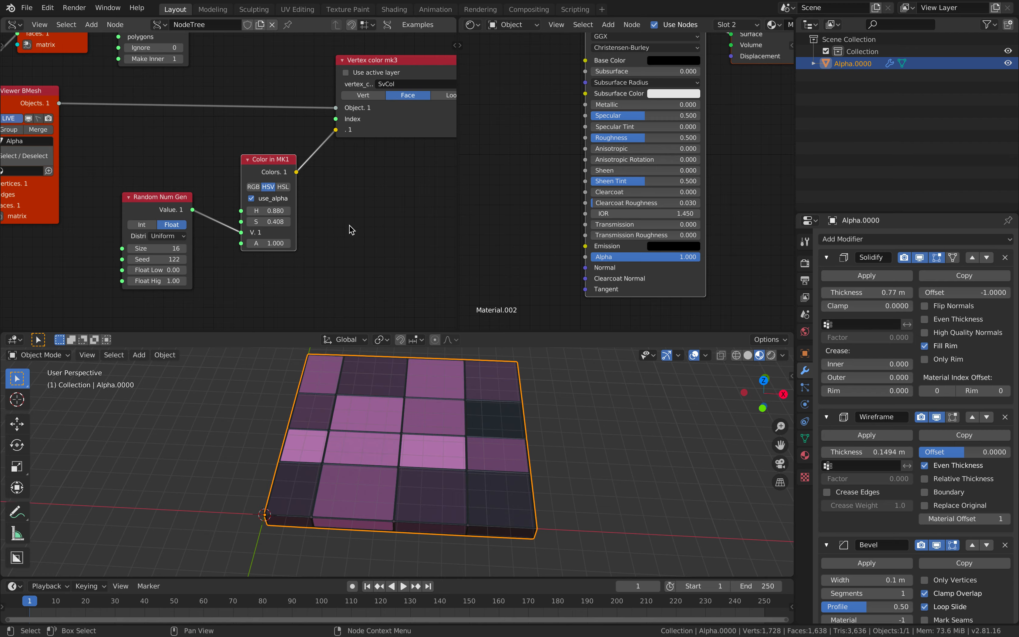
pyautogui.hotkey('ctrl', 'Right')
# Browse the Google Images Mondrian results and preview the cut-paper Mondrian collage
pyautogui.scroll(-5, 463, 295)
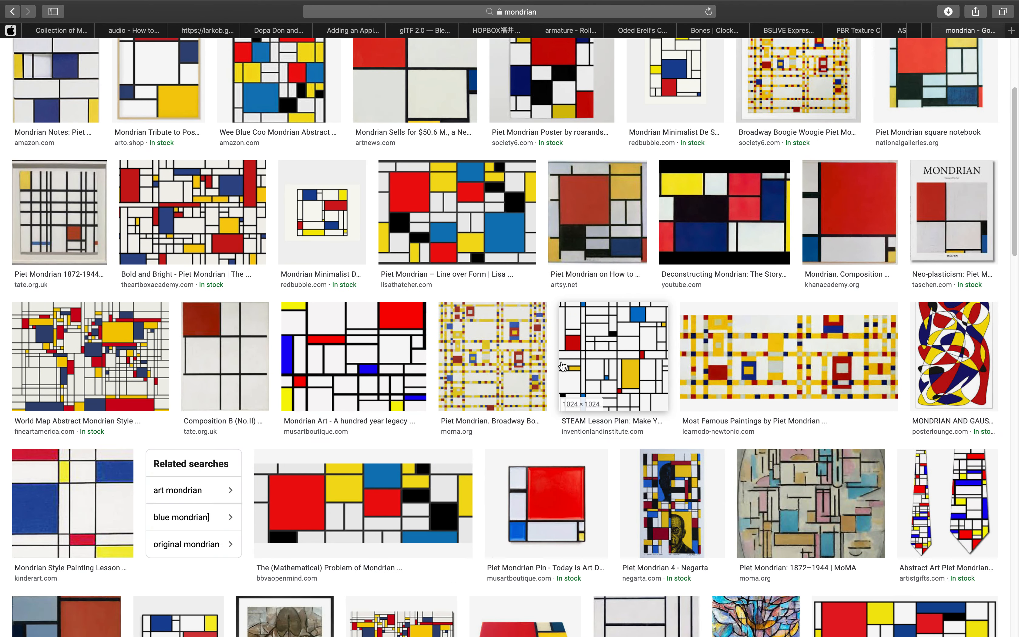
pyautogui.scroll(-5, 575, 368)
pyautogui.scroll(-4, 575, 368)
pyautogui.scroll(-4, 929, 301)
pyautogui.scroll(-4, 758, 421)
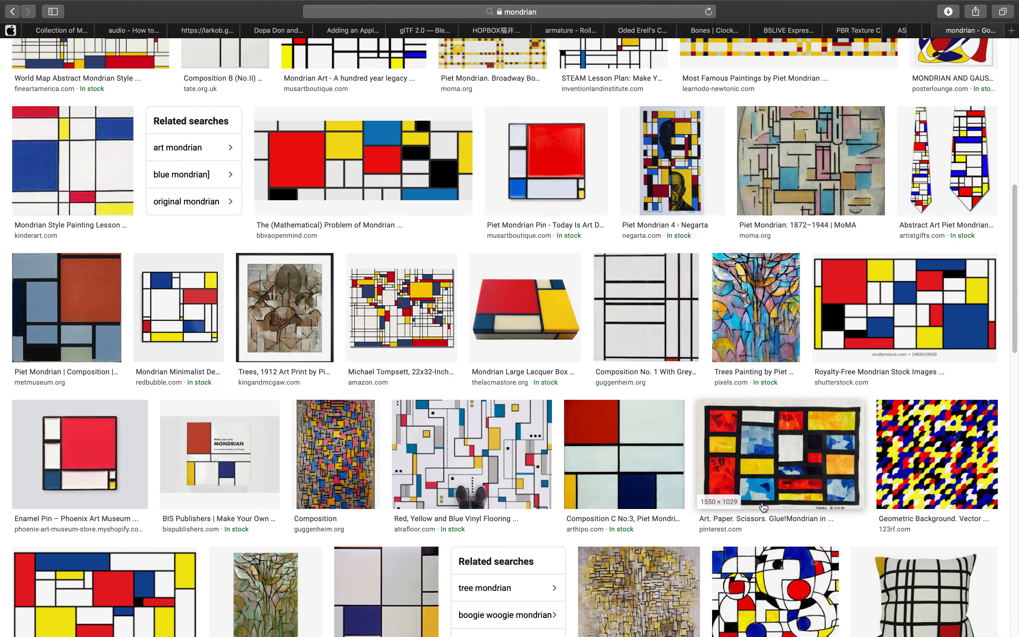
pyautogui.click(746, 406)
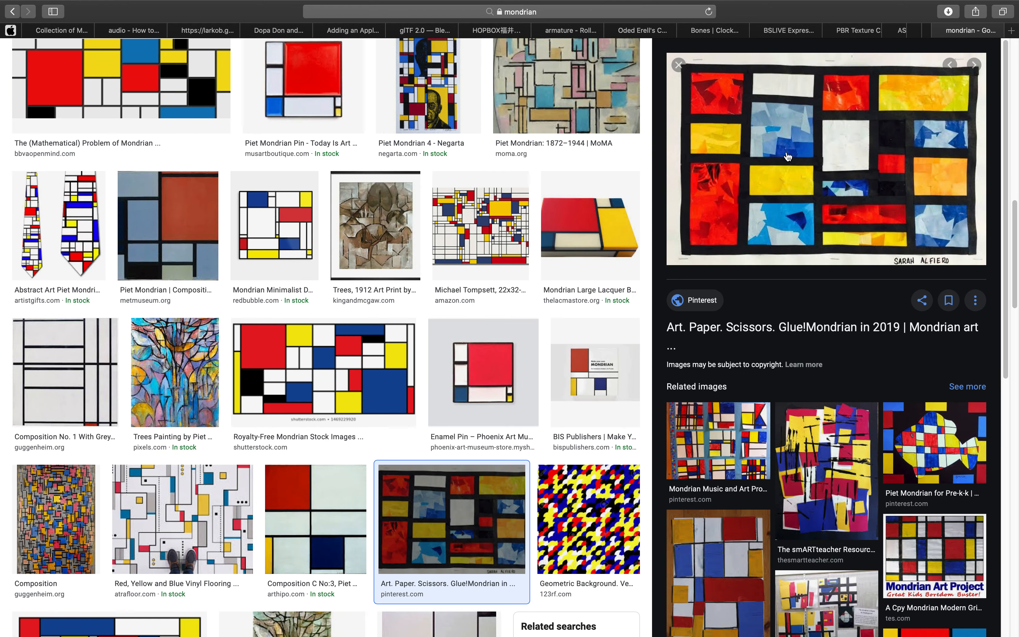
pyautogui.scroll(-15, 518, 405)
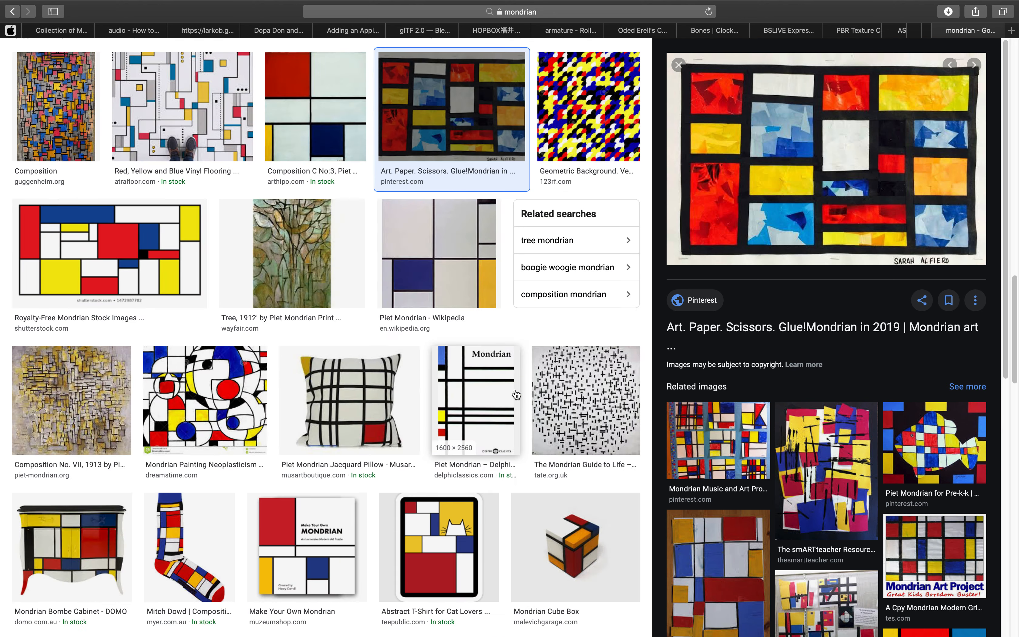
pyautogui.scroll(-8, 518, 412)
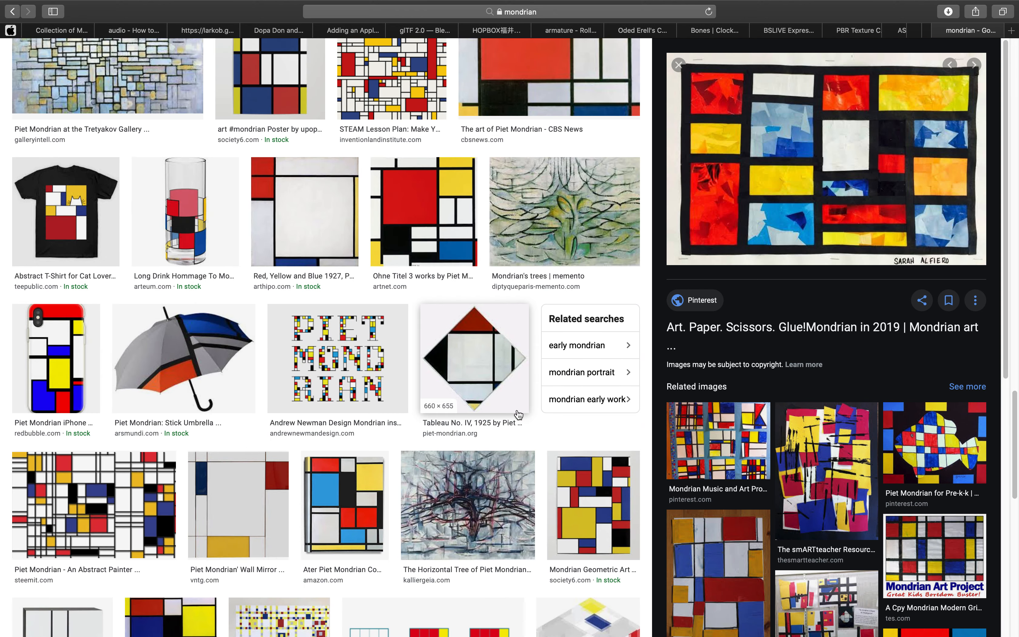
# Back in Blender, reframe the shader node tree
pyautogui.hotkey('ctrl', 'Left')
pyautogui.scroll(5, 508, 260)
pyautogui.scroll(-2, 526, 227)
pyautogui.moveTo(525, 232); pyautogui.dragTo(628, 161, button='middle')
pyautogui.moveTo(598, 109); pyautogui.dragTo(495, 165, button='middle')
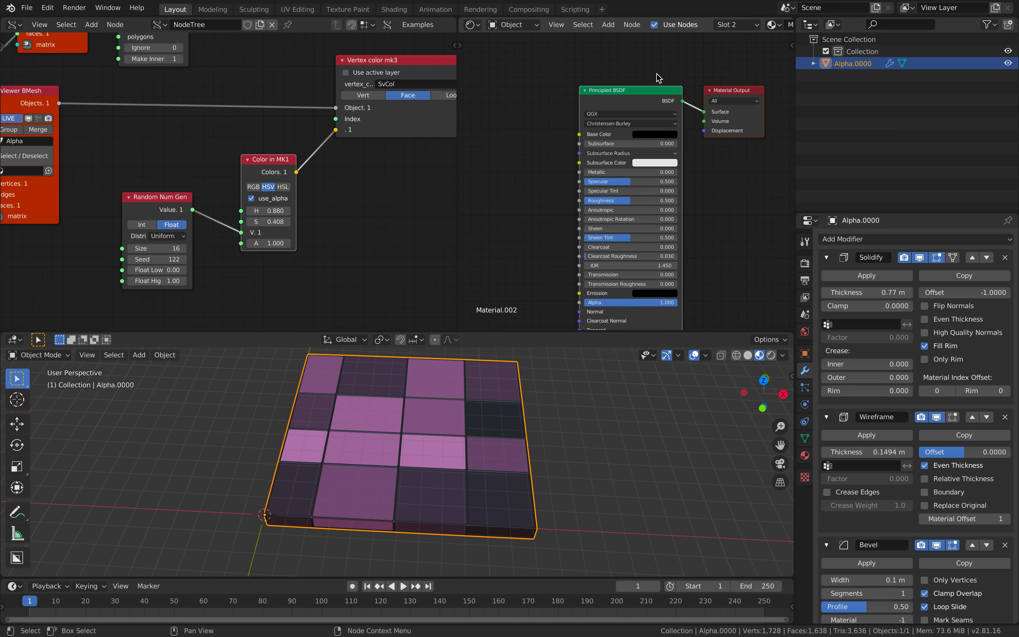
# Switch to Material.001 and move its Attribute node out of the way
pyautogui.moveTo(542, 132); pyautogui.dragTo(563, 103, button='middle')
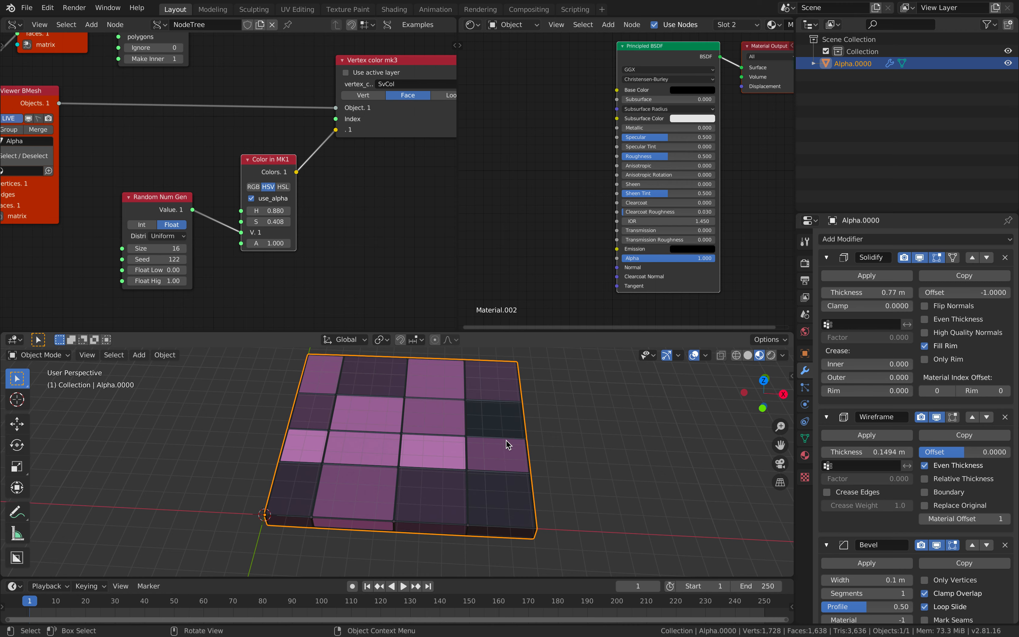
pyautogui.moveTo(506, 440); pyautogui.dragTo(488, 420, button='middle')
pyautogui.moveTo(545, 196); pyautogui.dragTo(541, 214, button='middle')
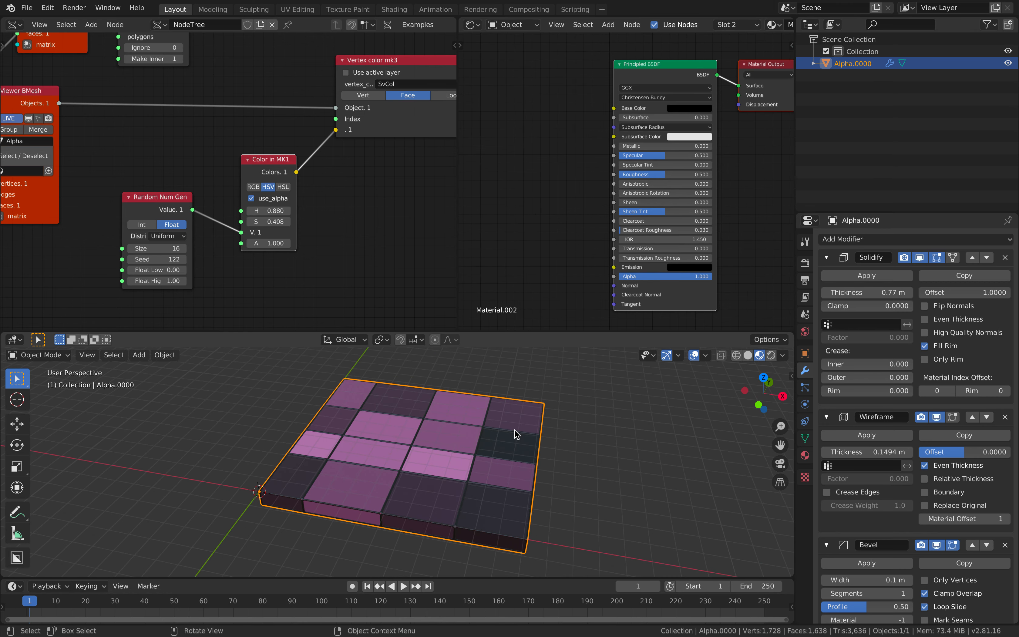
pyautogui.click(806, 456)
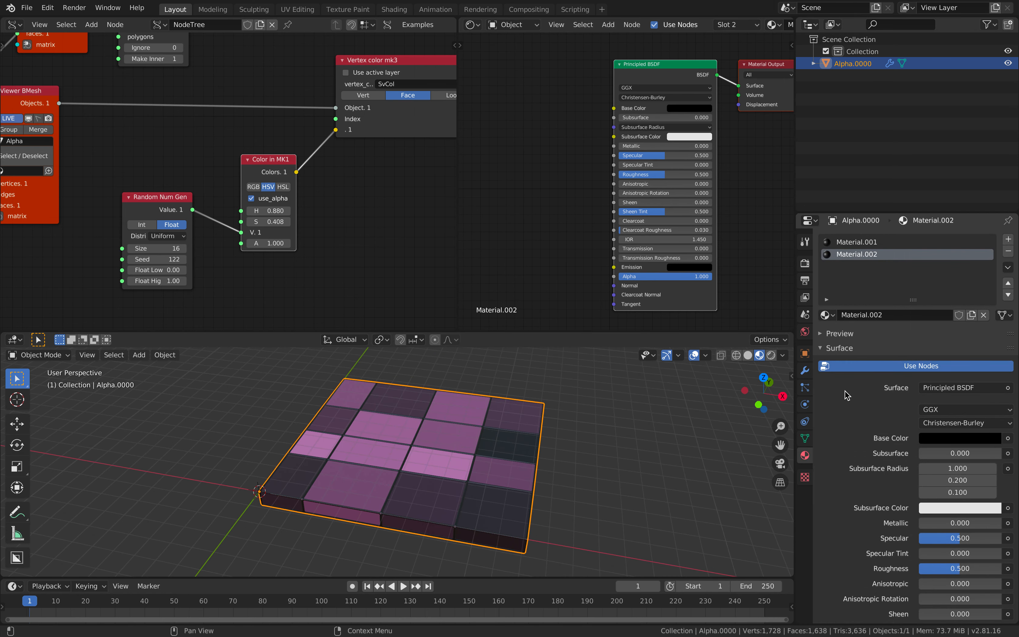
pyautogui.click(868, 246)
pyautogui.moveTo(501, 126); pyautogui.dragTo(528, 144, button='middle')
pyautogui.moveTo(526, 176); pyautogui.dragTo(515, 131)
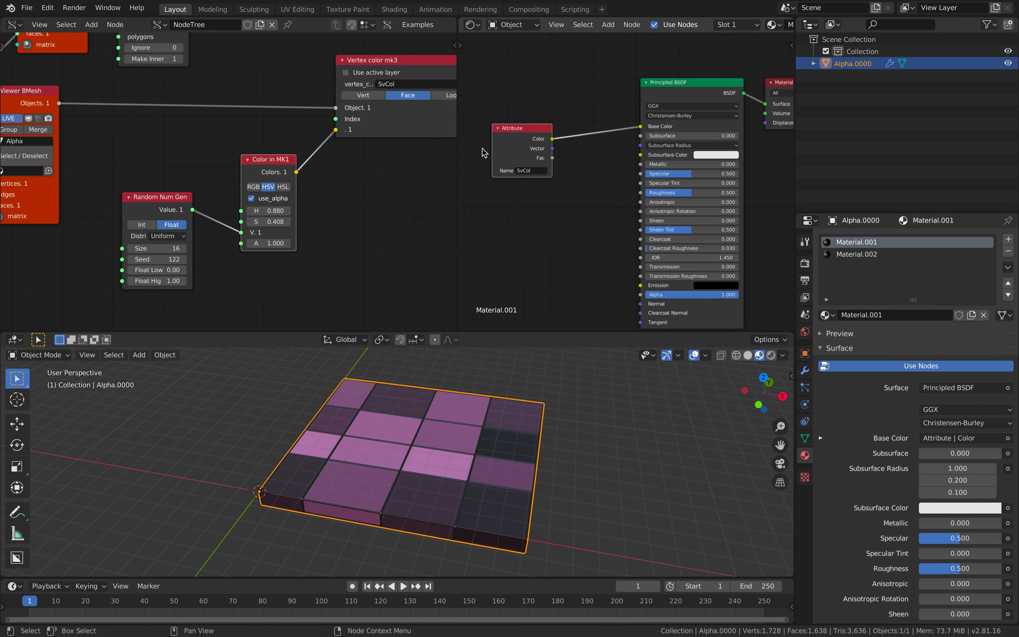
# Add a Voronoi Texture node and link its Color to the Principled BSDF Base Color
pyautogui.hotkey('shift', 'a')
pyautogui.click(526, 213)
pyautogui.write('v')
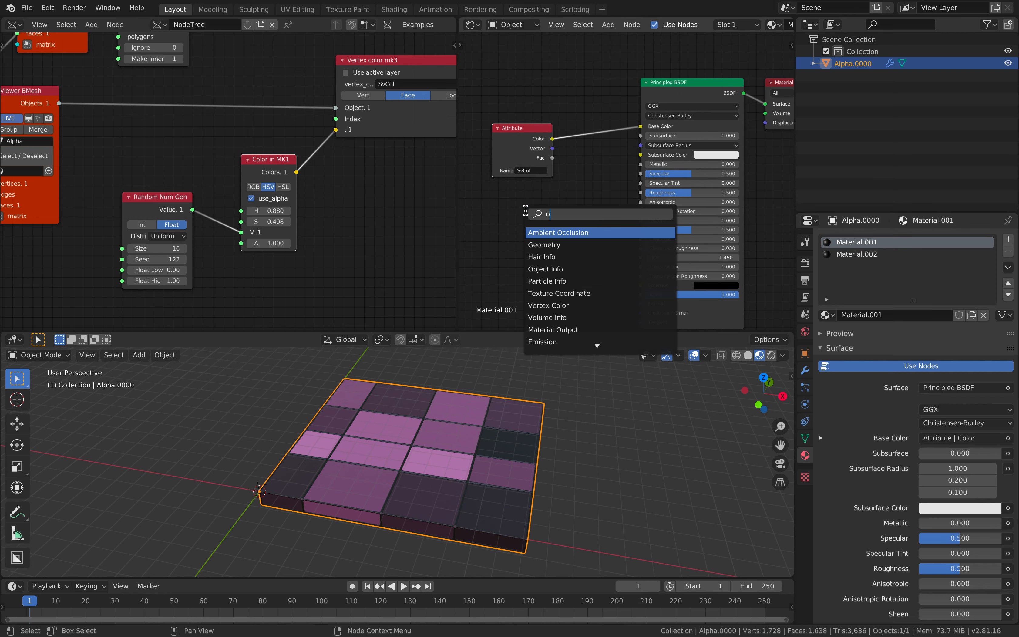
pyautogui.write('oro')
pyautogui.press('Return')
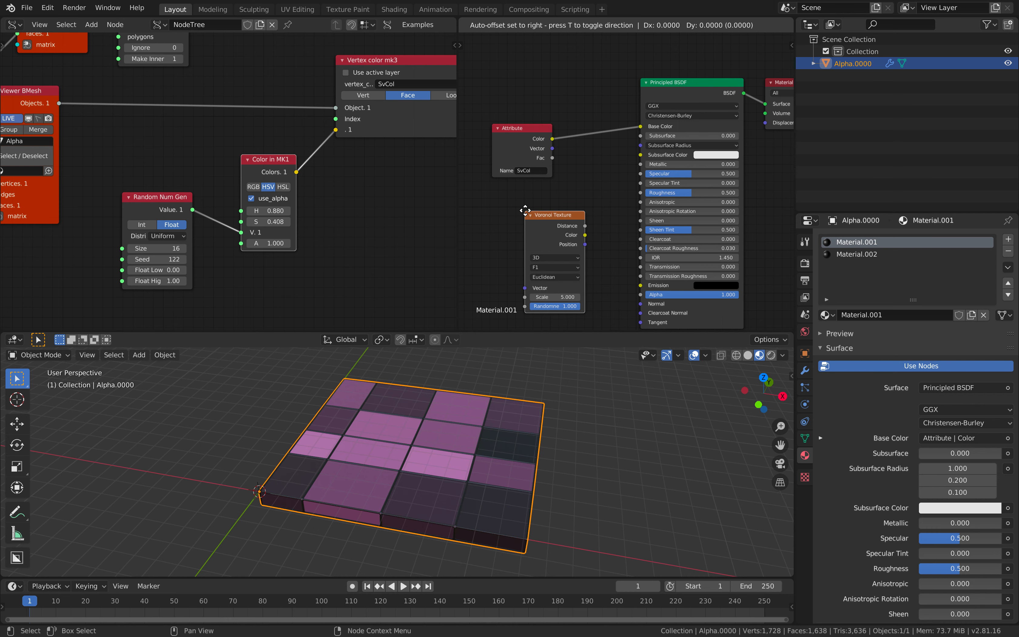
pyautogui.click(547, 224)
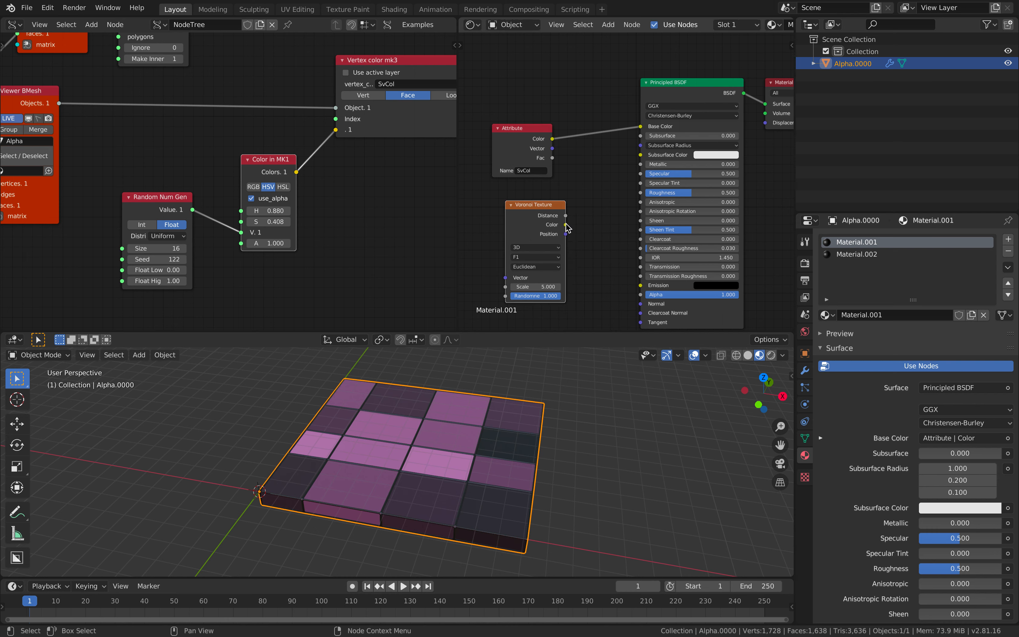
pyautogui.moveTo(566, 224); pyautogui.dragTo(648, 128)
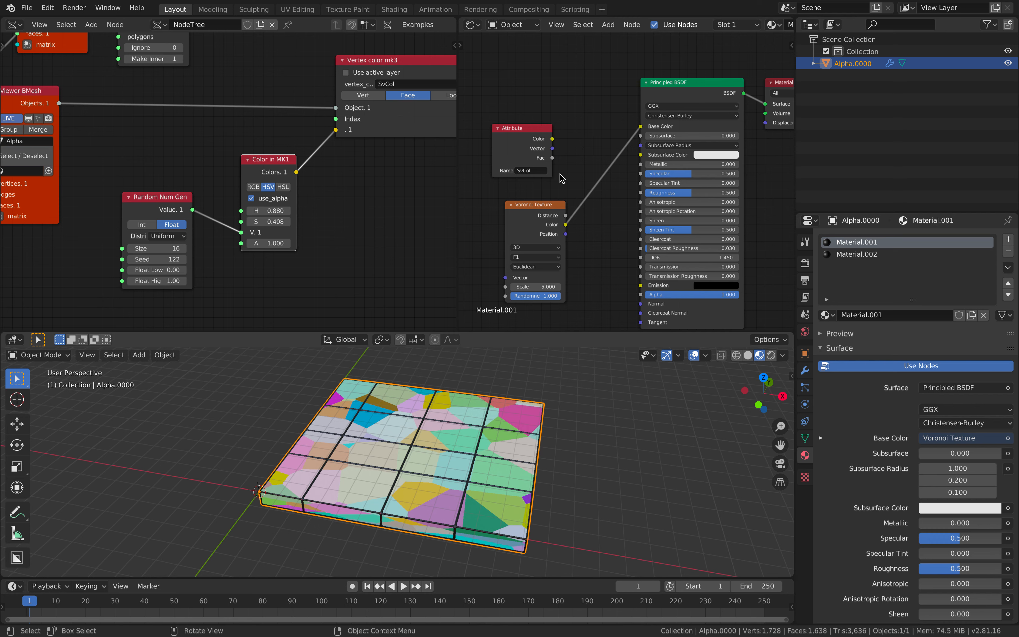
pyautogui.hotkey('shift', 'a')
pyautogui.click(587, 127)
# Drop a MixRGB node onto the Voronoi Color to Base Color link
pyautogui.write('mix')
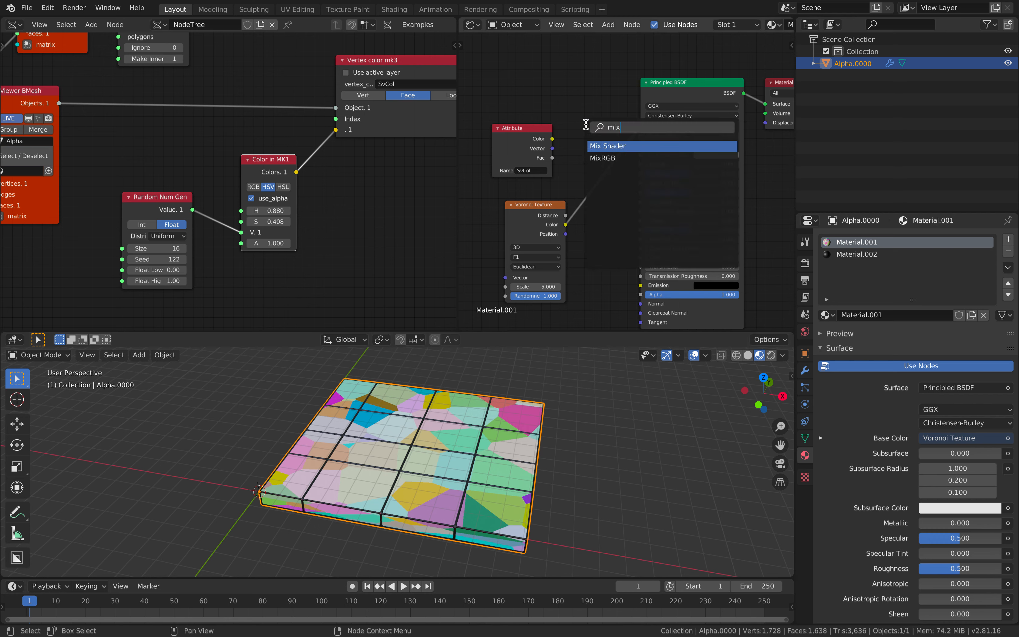
pyautogui.press('Down')
pyautogui.press('Return')
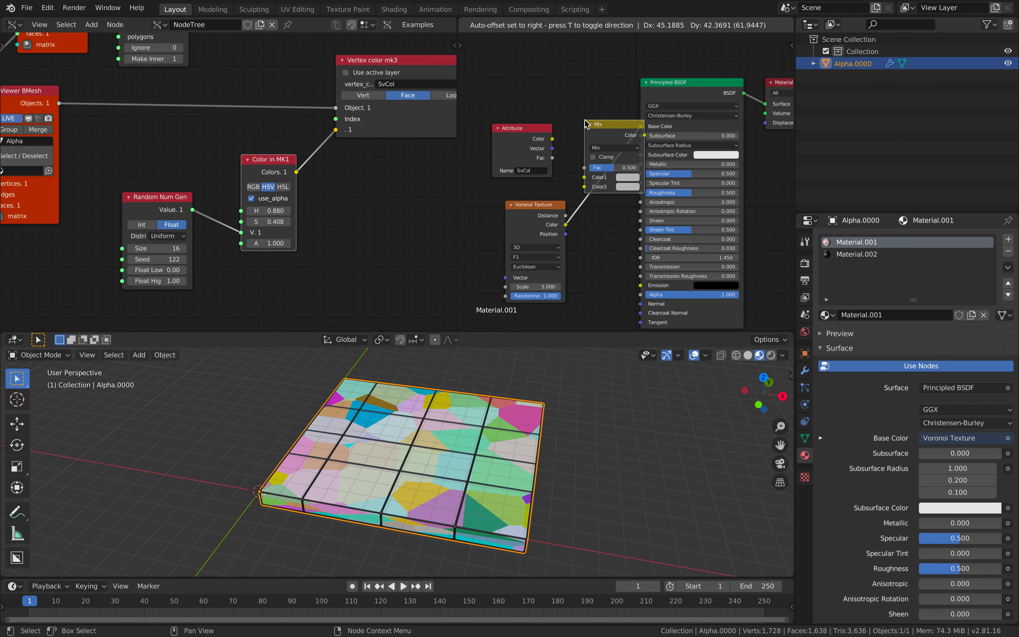
pyautogui.click(585, 123)
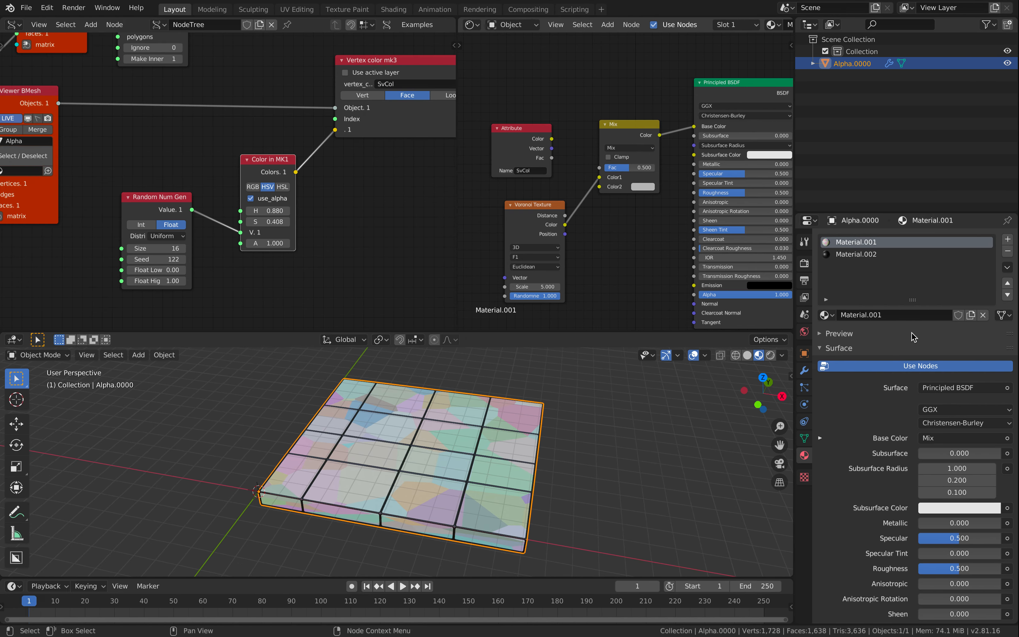
pyautogui.scroll(-5, 698, 270)
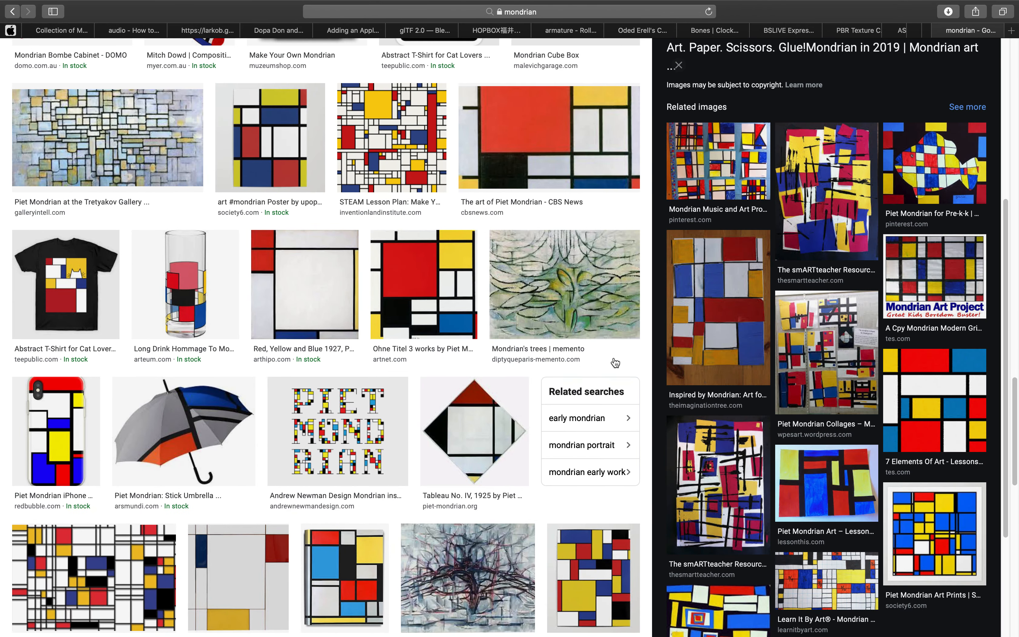
pyautogui.scroll(-15, 513, 461)
pyautogui.scroll(-20, 446, 377)
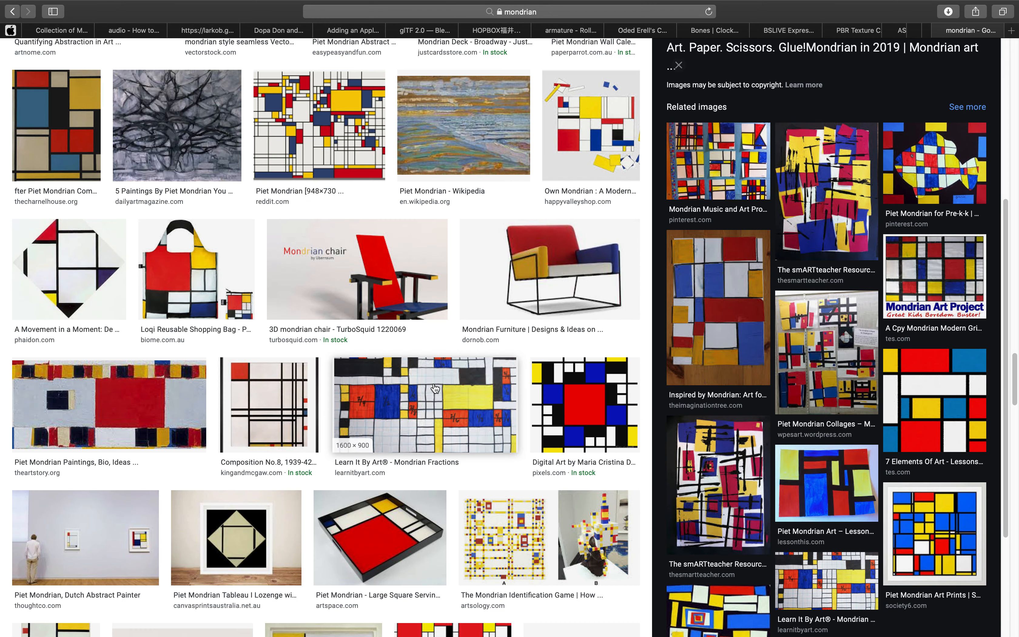
pyautogui.hotkey('ctrl', 'Left')
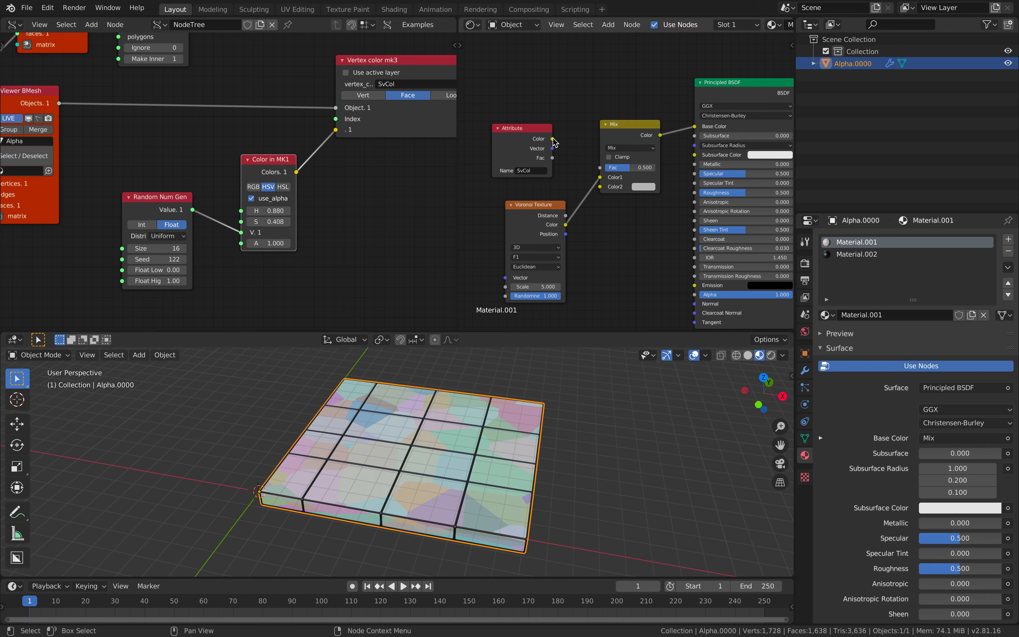
# Feed Attribute Color into Color1 and Voronoi Color into Color2, with Multiply blend mode
pyautogui.moveTo(552, 139); pyautogui.dragTo(601, 189)
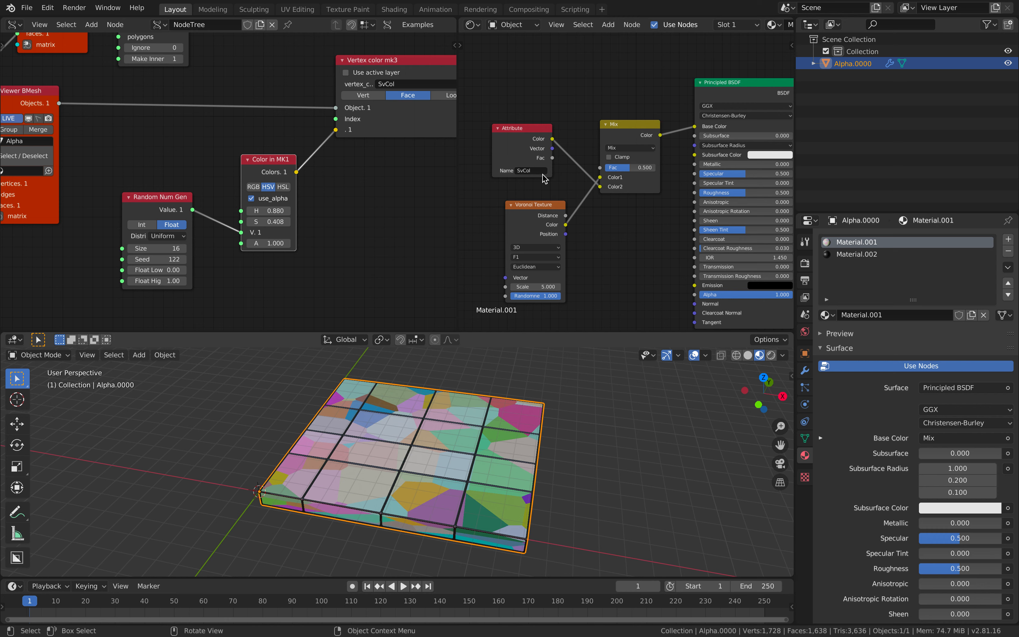
pyautogui.moveTo(599, 186); pyautogui.dragTo(602, 182)
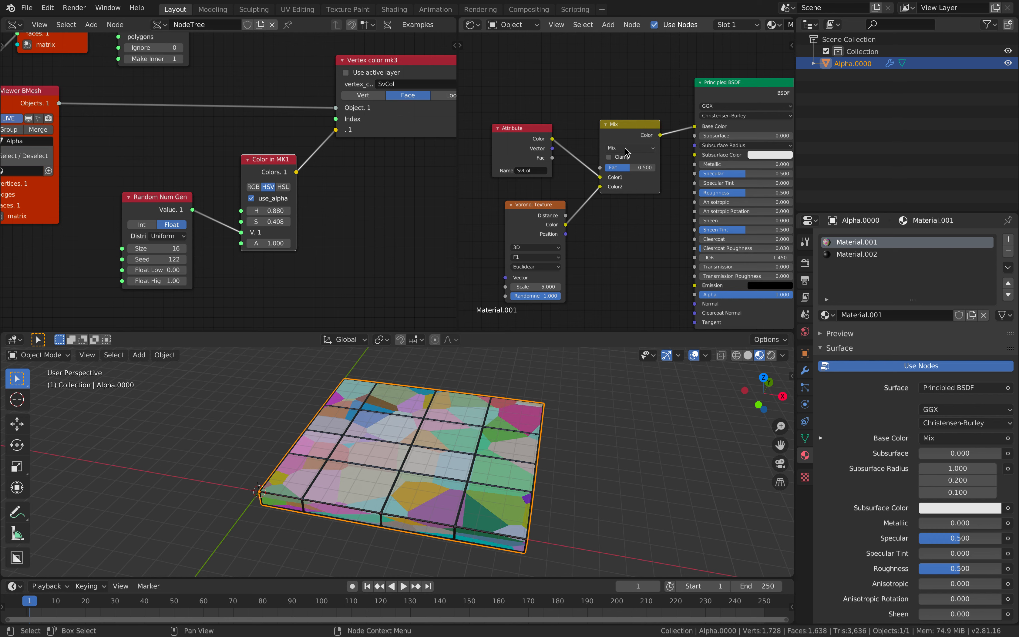
pyautogui.click(629, 148)
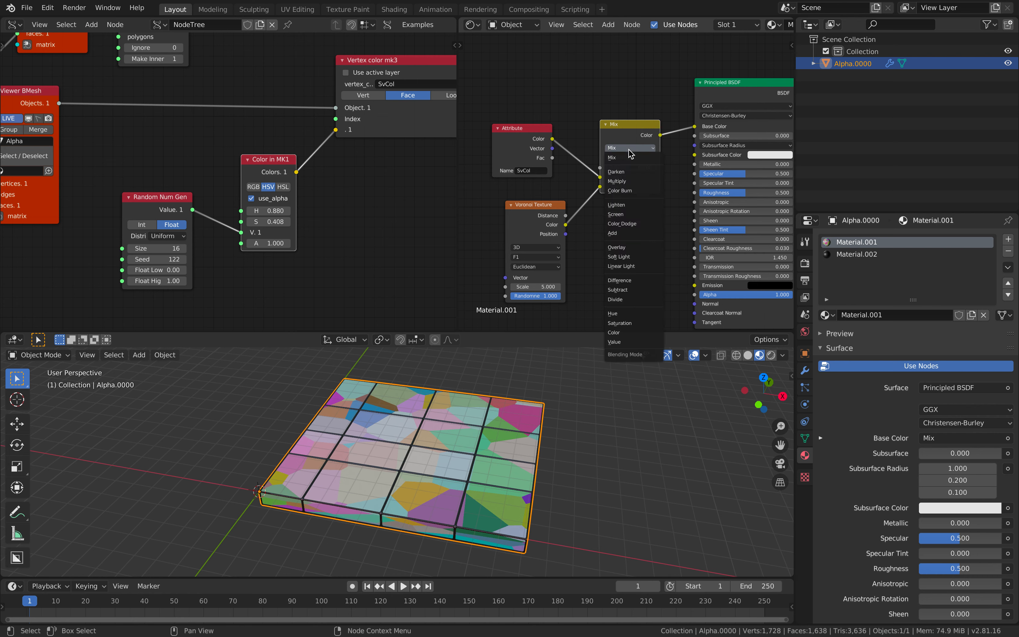
pyautogui.click(617, 181)
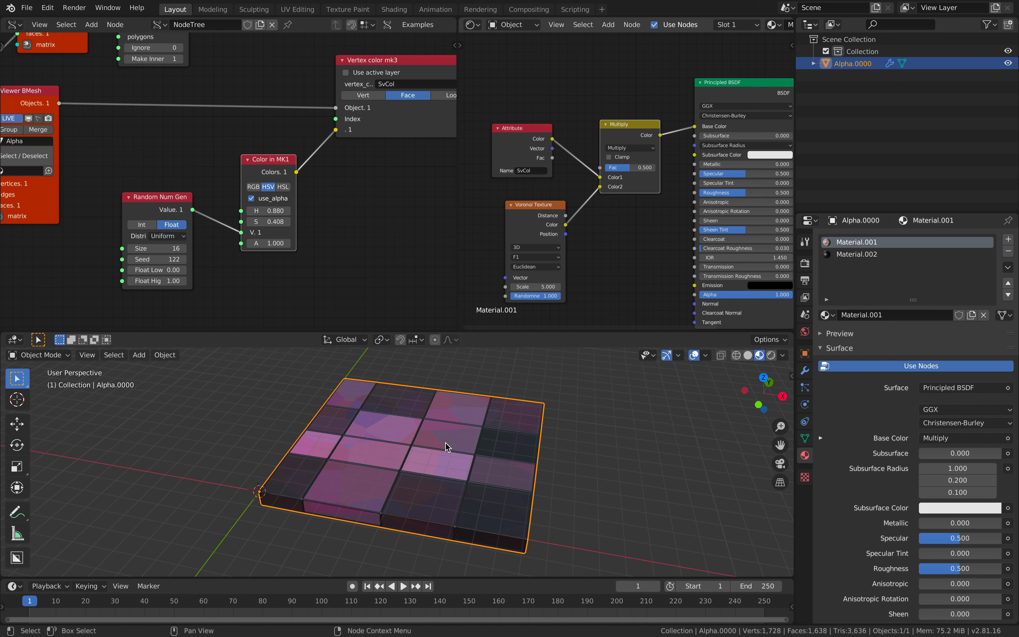
# Set the Multiply node's Fac to 1 and link the Voronoi colour into Color2
pyautogui.moveTo(474, 442); pyautogui.dragTo(483, 479, button='middle')
pyautogui.scroll(3, 508, 445)
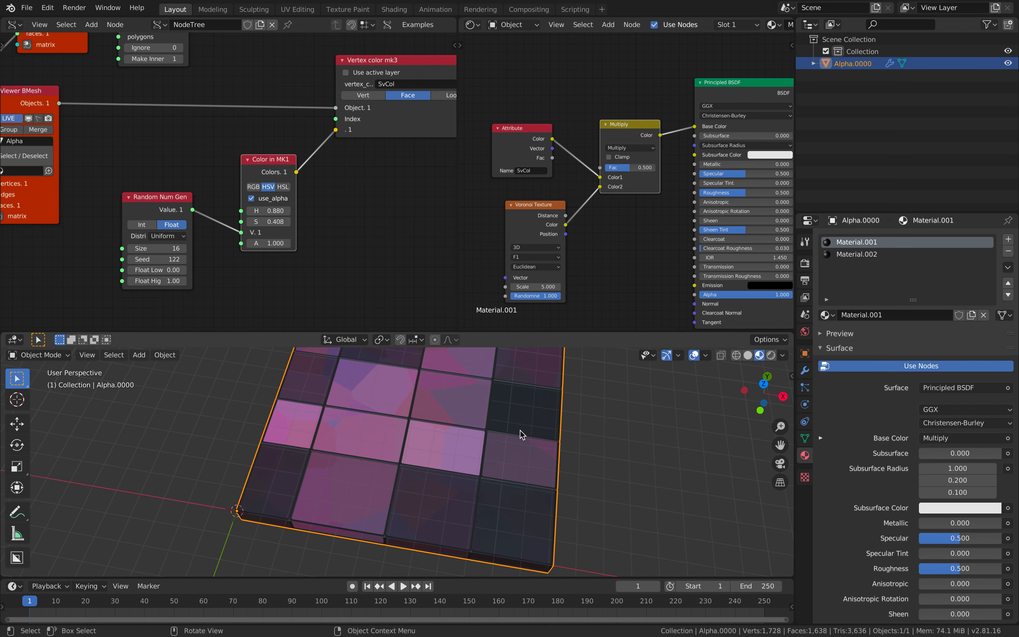
pyautogui.click(630, 168)
pyautogui.write('1')
pyautogui.press('Return')
pyautogui.moveTo(548, 413)
pyautogui.mouseDown(button='middle')
pyautogui.moveTo(561, 380)
pyautogui.moveTo(542, 418)
pyautogui.mouseUp(button='middle')
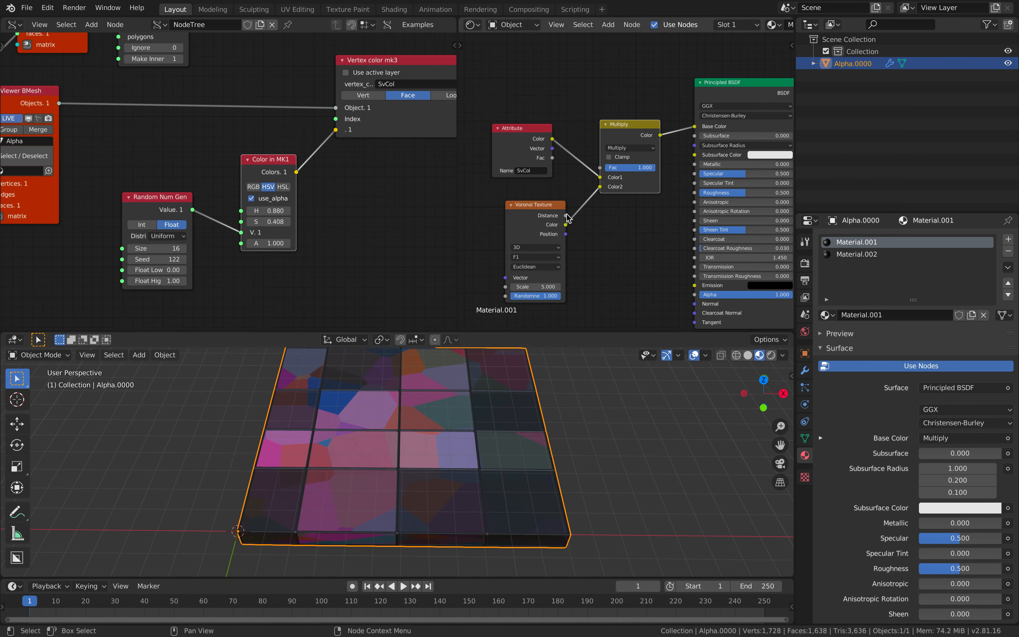
pyautogui.moveTo(565, 225); pyautogui.dragTo(602, 187)
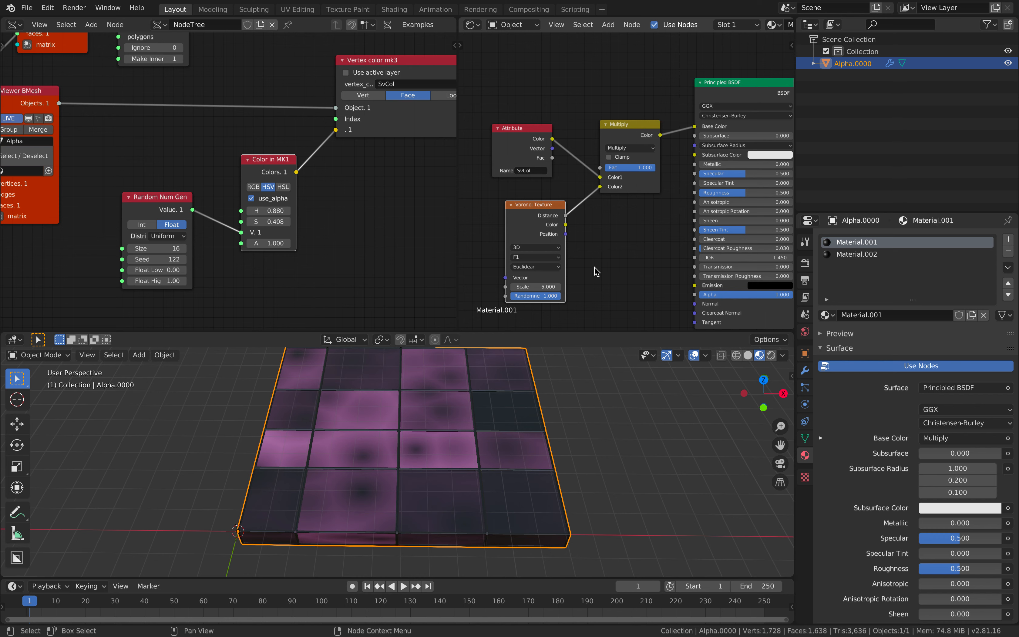
# Insert an RGB to BW node between Voronoi Color and Multiply's Color2, keeping Attribute in Color1
pyautogui.moveTo(595, 259); pyautogui.dragTo(606, 252, button='middle')
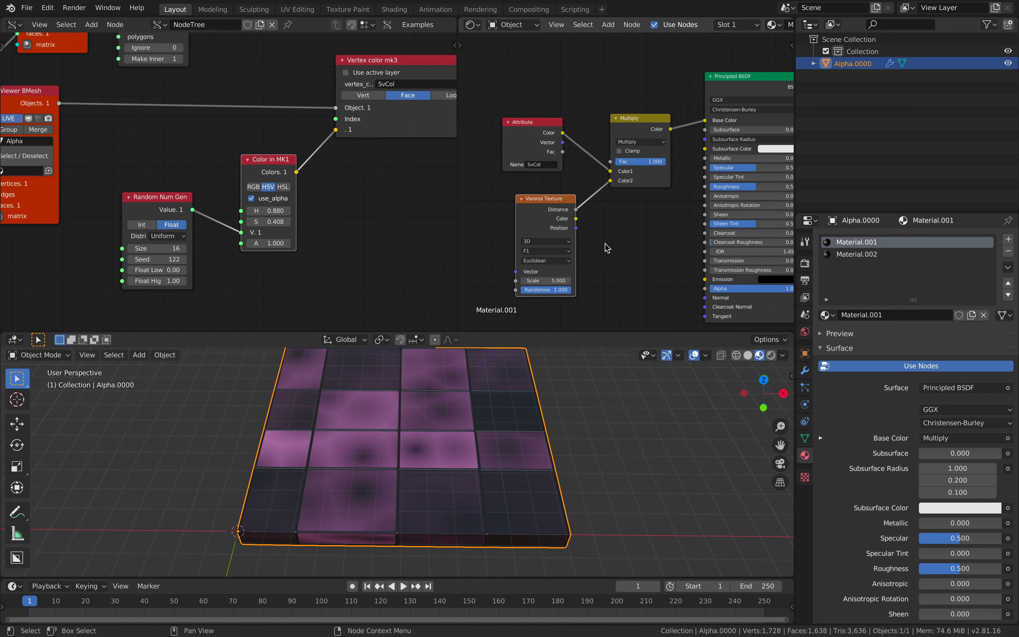
pyautogui.hotkey('shift', 'a')
pyautogui.click(606, 245)
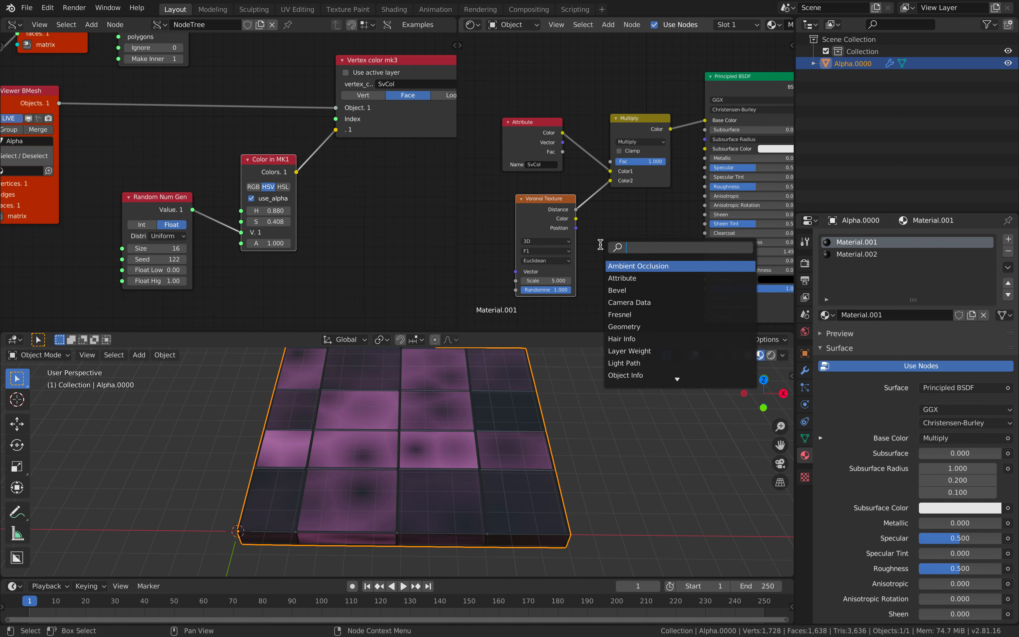
pyautogui.write('rgb')
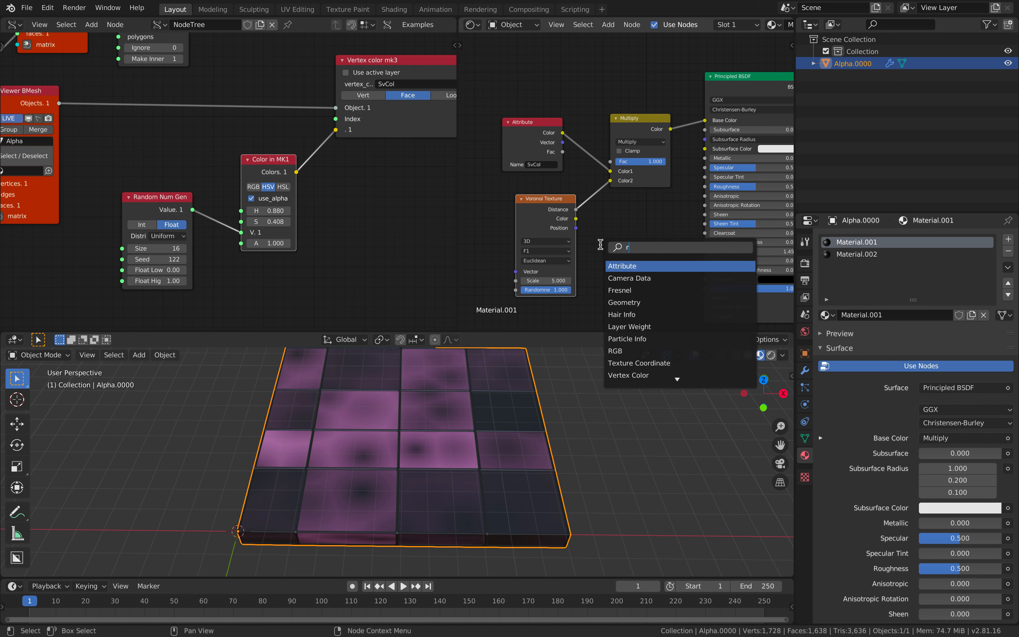
pyautogui.press('Down')
pyautogui.press('Down')
pyautogui.press('Down')
pyautogui.press('Down')
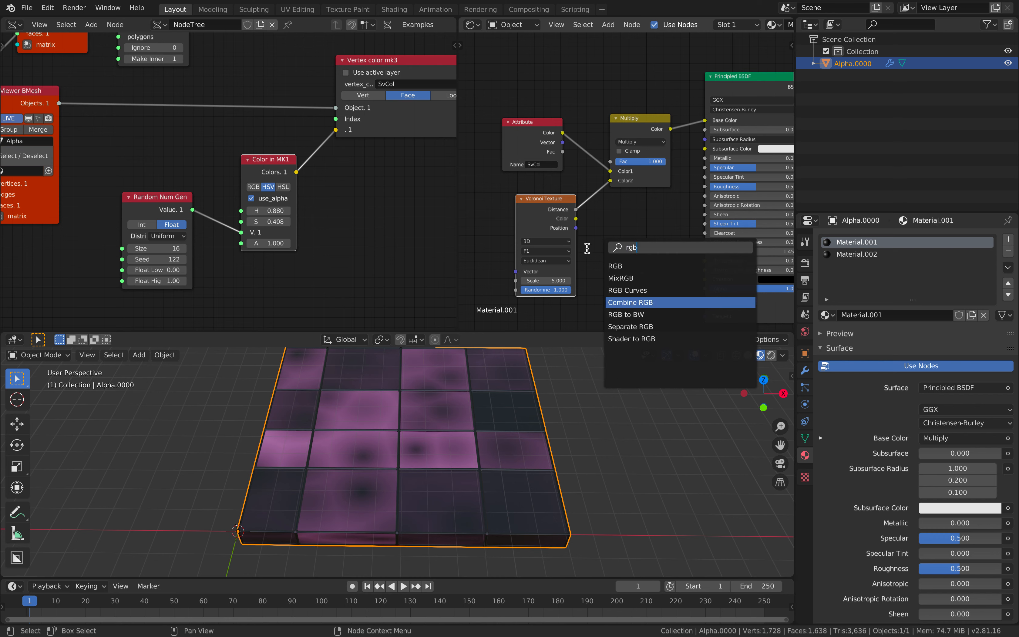
pyautogui.press('Return')
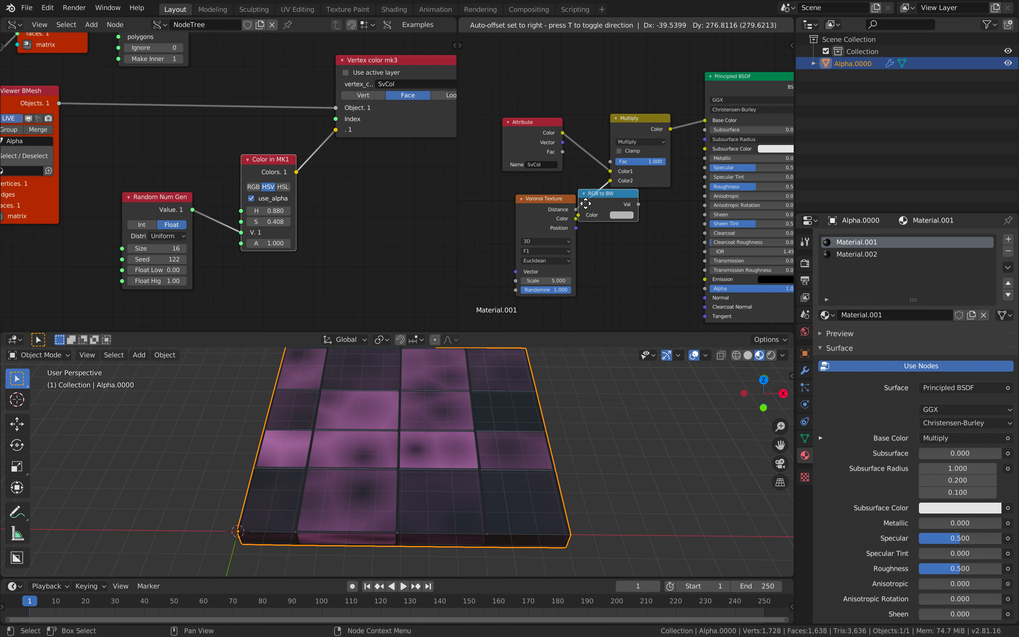
pyautogui.click(585, 196)
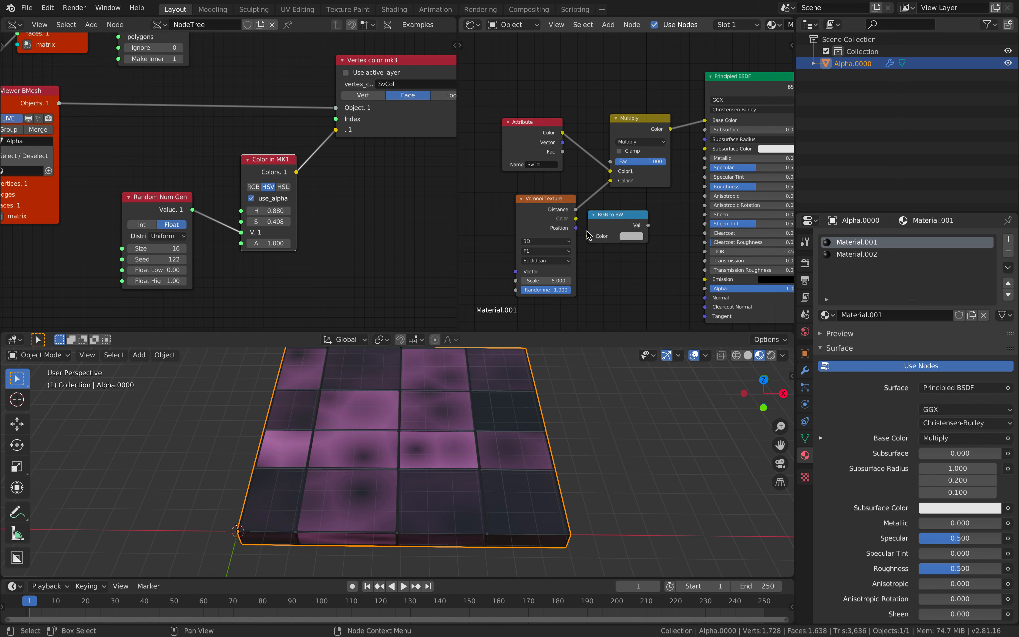
pyautogui.moveTo(576, 219); pyautogui.dragTo(589, 236)
pyautogui.moveTo(648, 225); pyautogui.dragTo(618, 187)
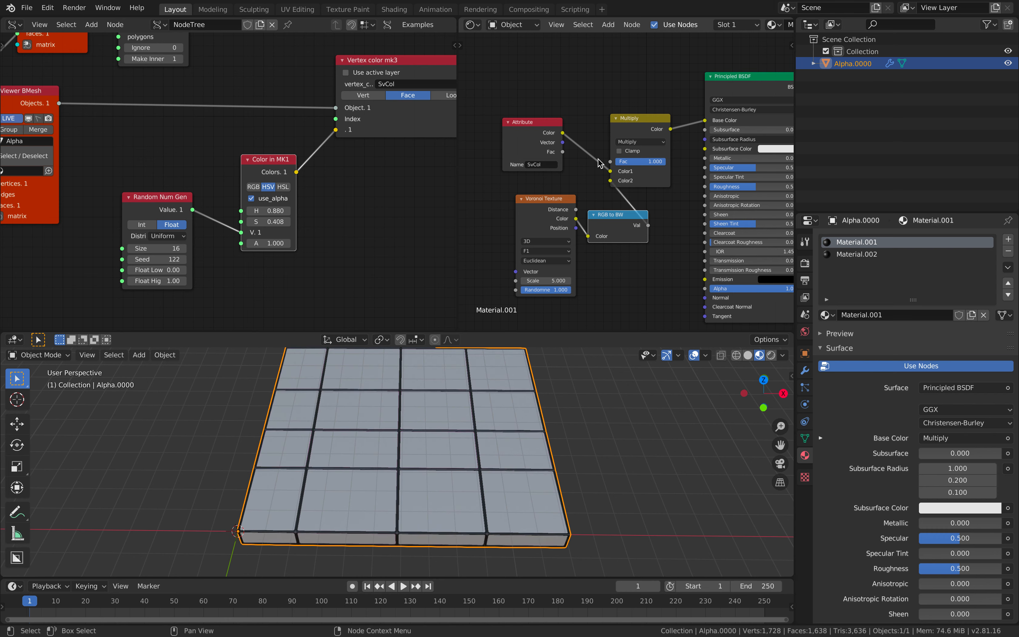
pyautogui.moveTo(598, 159); pyautogui.dragTo(599, 161)
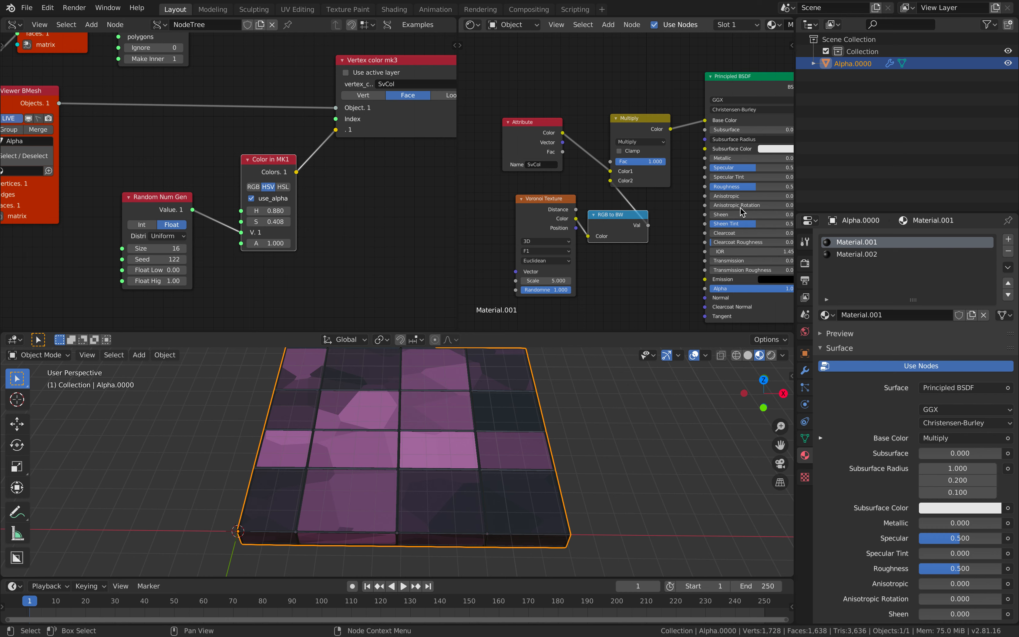
# Set the Principled BSDF Transmission to 0.200
pyautogui.click(718, 252)
pyautogui.click(686, 263)
pyautogui.moveTo(677, 262); pyautogui.dragTo(640, 262, button='middle')
pyautogui.click(718, 260)
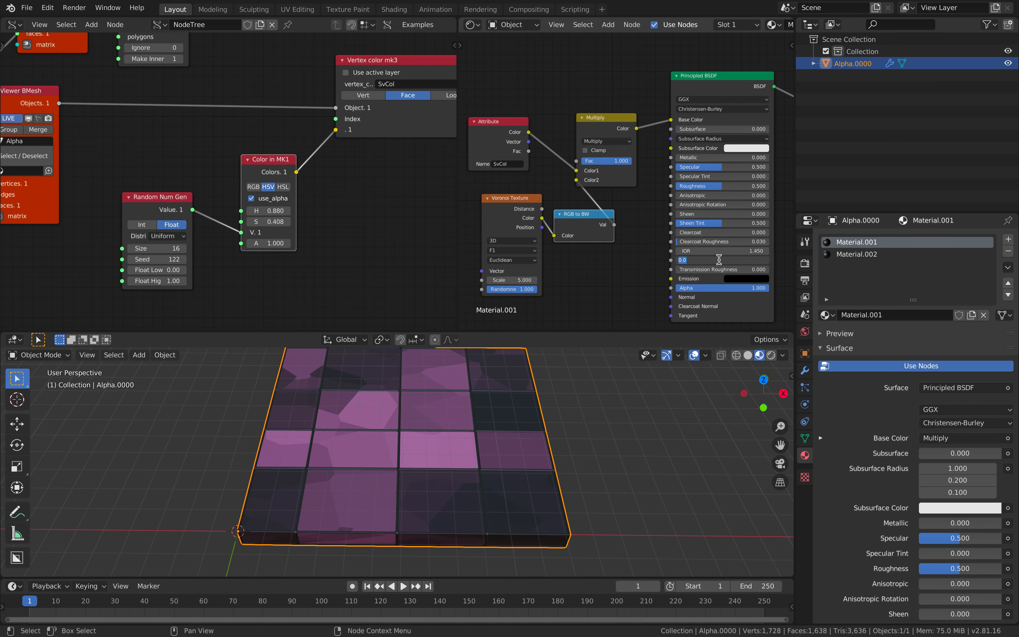
pyautogui.write('.2')
pyautogui.press('Return')
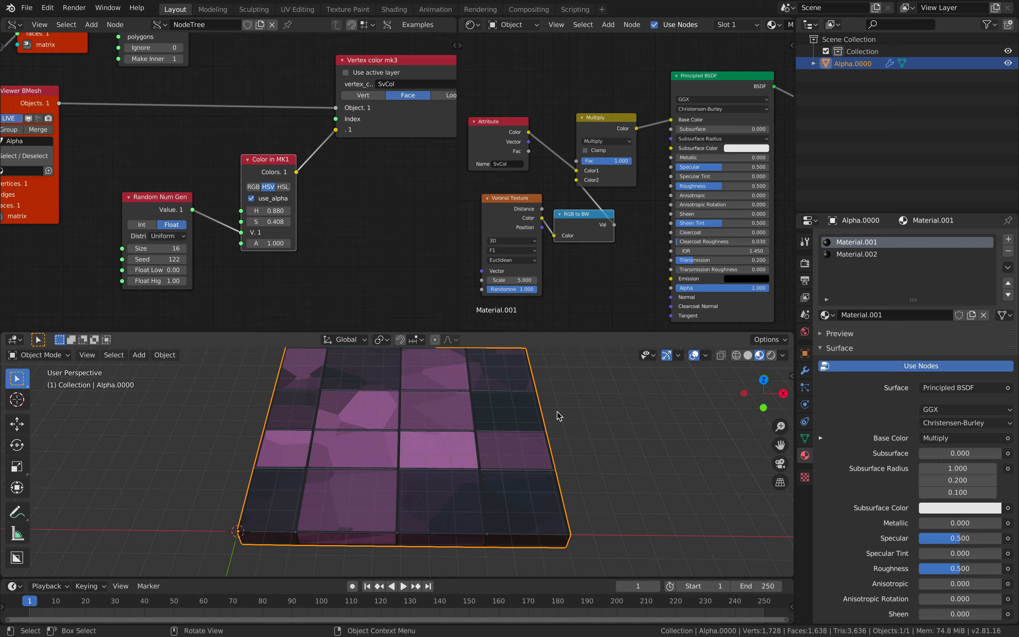
pyautogui.moveTo(558, 417); pyautogui.dragTo(538, 404, button='middle')
# Save, then export the scene as USDZ simplemondrian_001 to the Desktop at scale 5.00
pyautogui.hotkey('ctrl', 's')
pyautogui.click(26, 8)
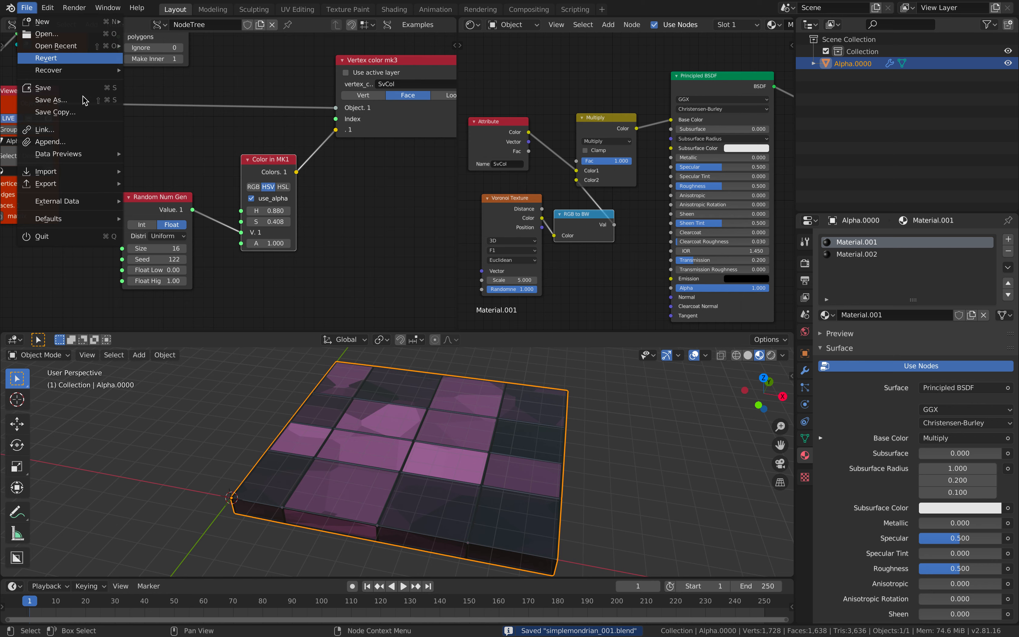
pyautogui.moveTo(68, 182)
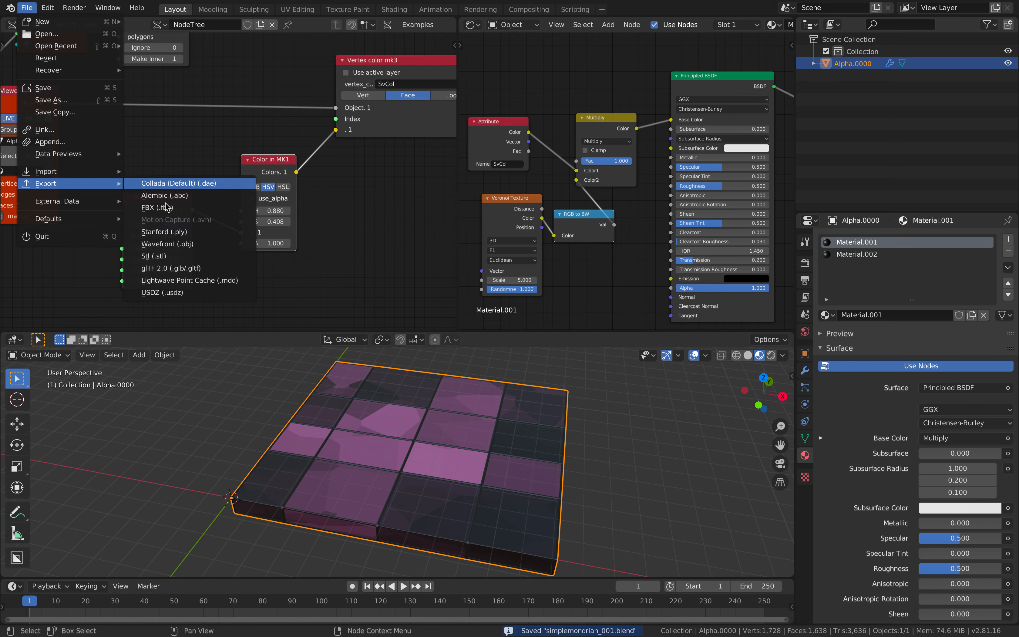
pyautogui.click(180, 291)
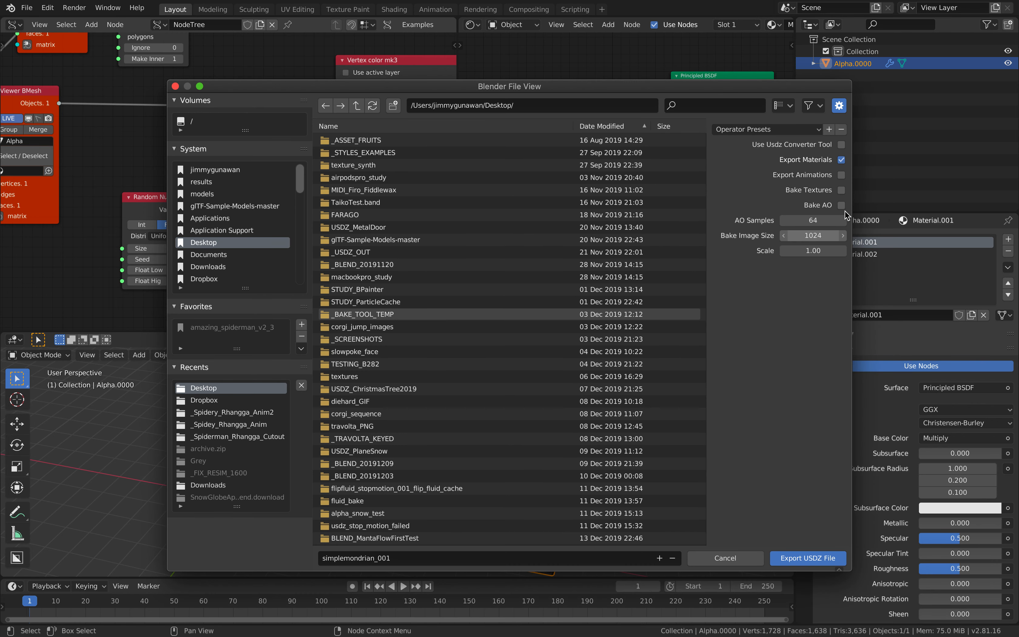
pyautogui.click(812, 250)
pyautogui.write('5')
pyautogui.press('Return')
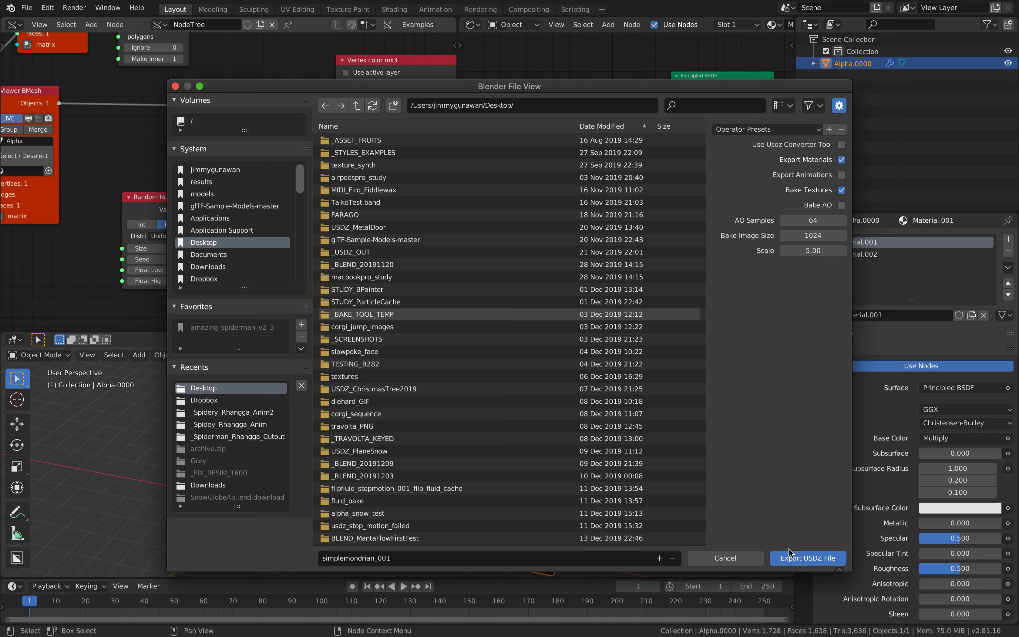
pyautogui.click(799, 563)
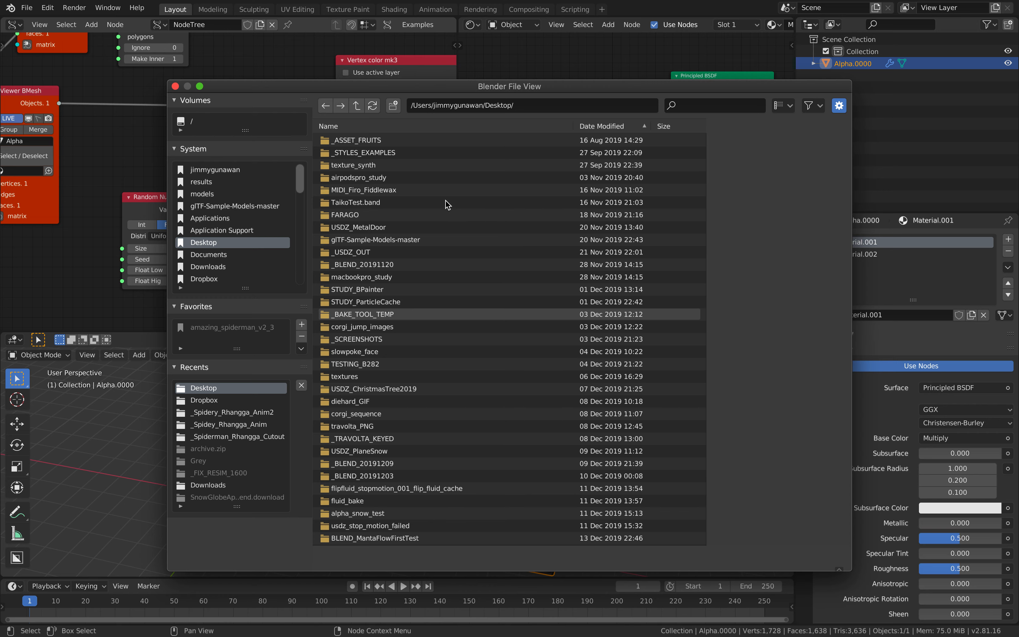
# Scroll through more of Safari's Google Images 'mondrian' results, then return to the Terminal desktop space
pyautogui.hotkey('ctrl', 'Right')
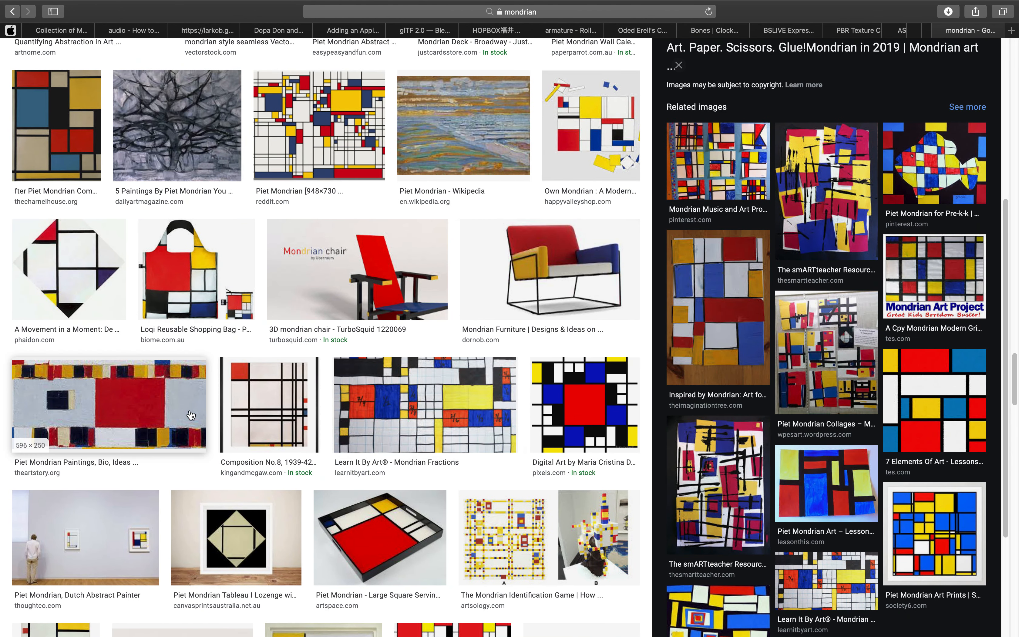
pyautogui.scroll(-5, 317, 330)
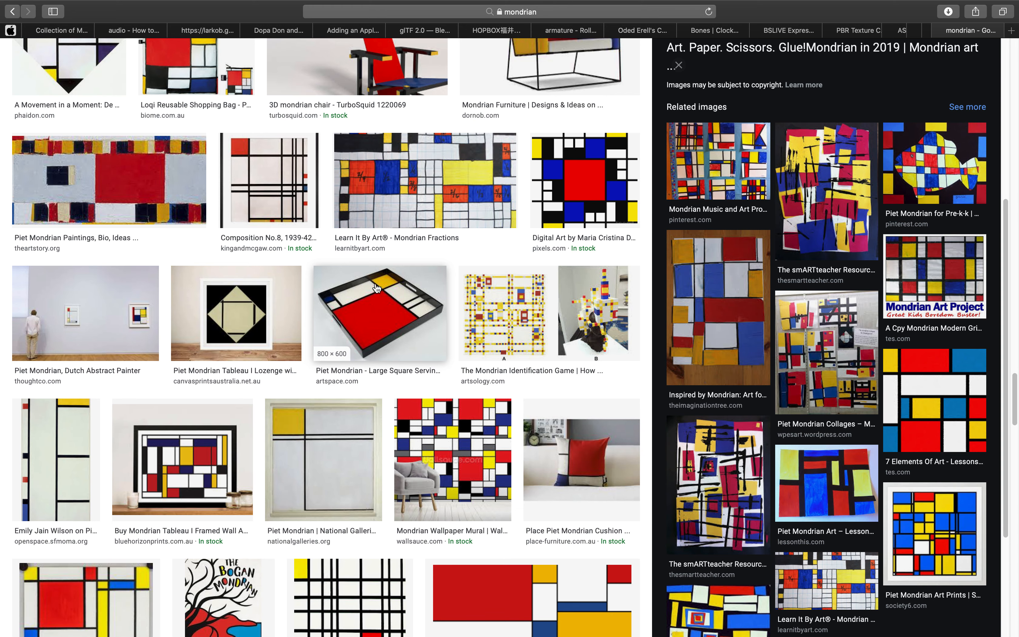
pyautogui.scroll(-6, 396, 442)
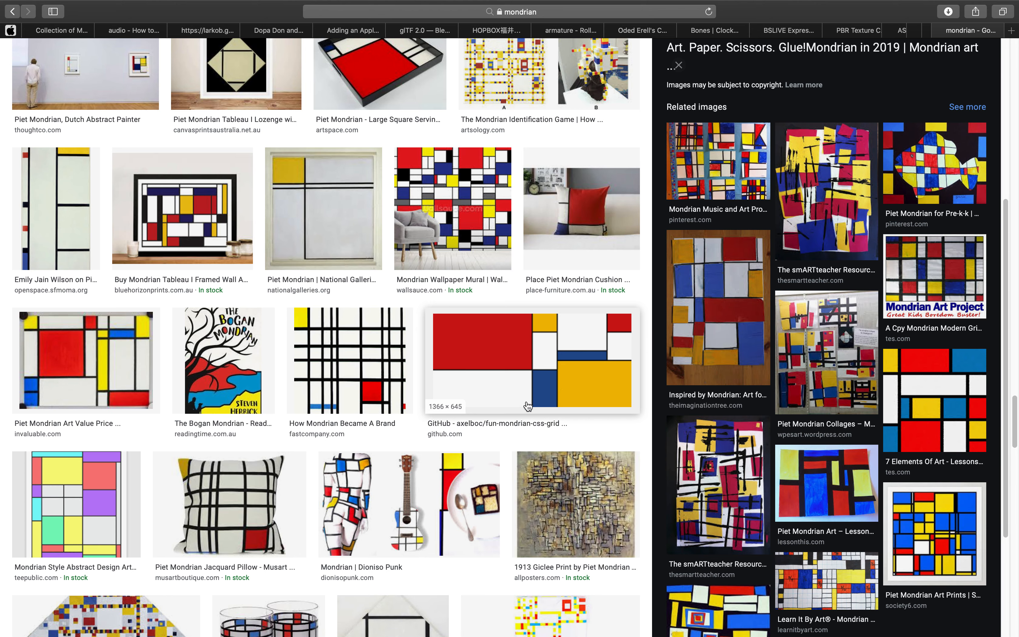
pyautogui.scroll(-2, 449, 451)
pyautogui.scroll(-9, 449, 451)
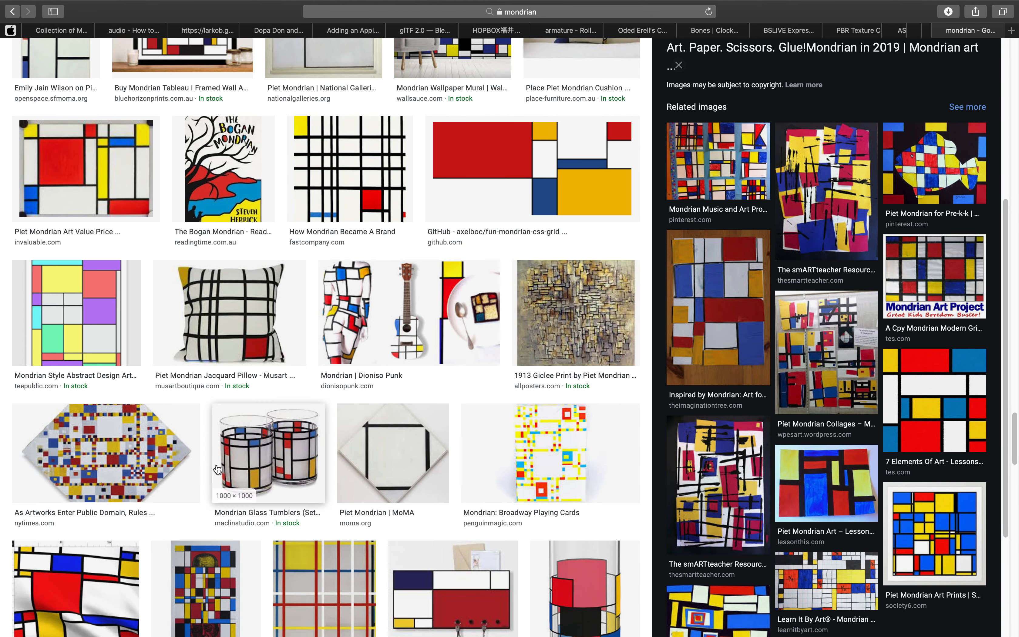
pyautogui.scroll(-6, 163, 460)
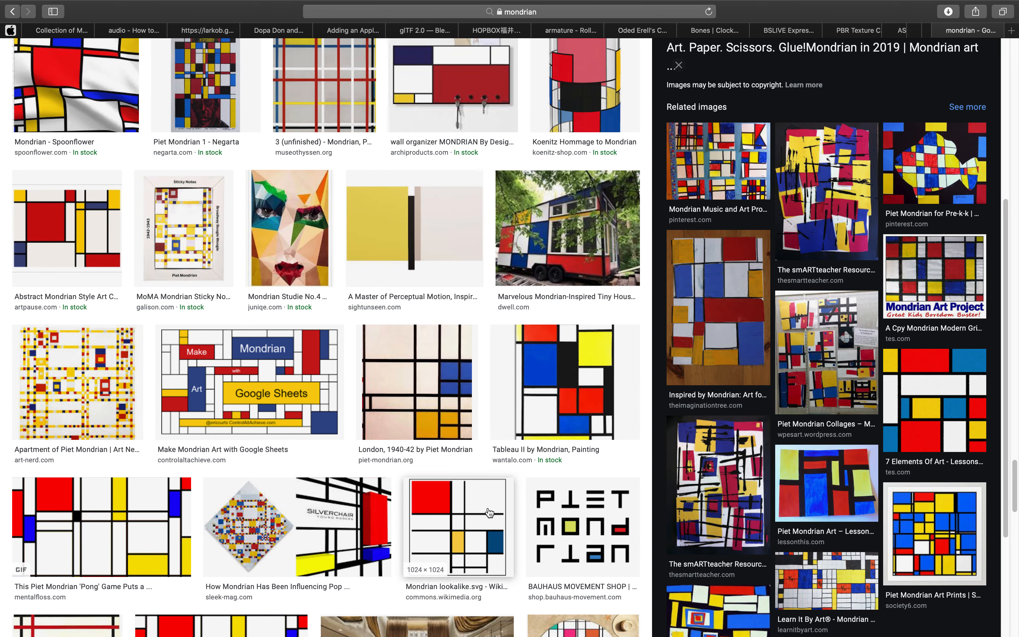
pyautogui.scroll(-2, 480, 512)
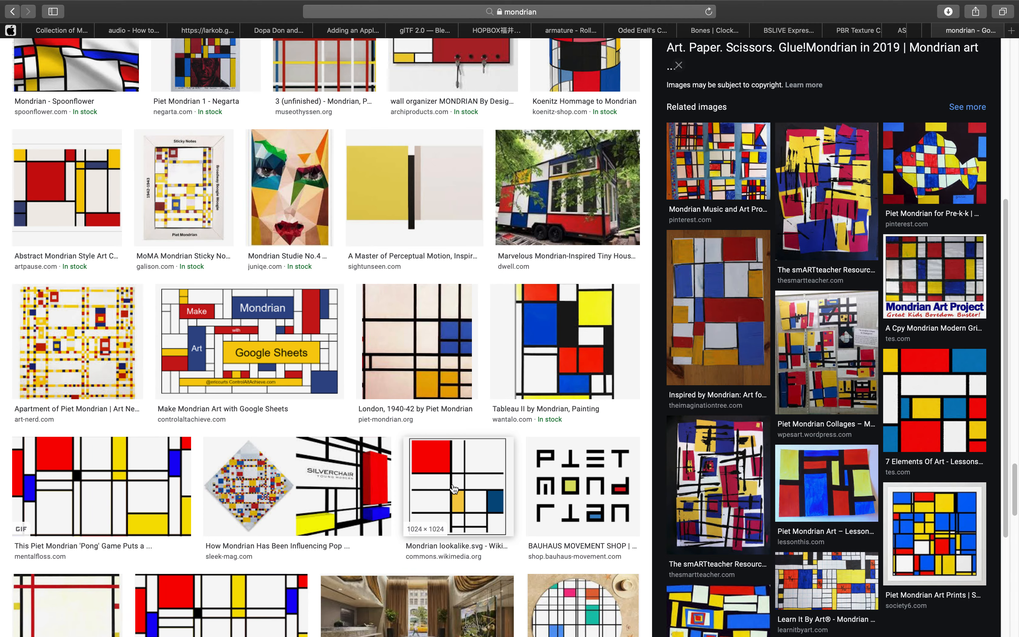
pyautogui.scroll(-6, 485, 475)
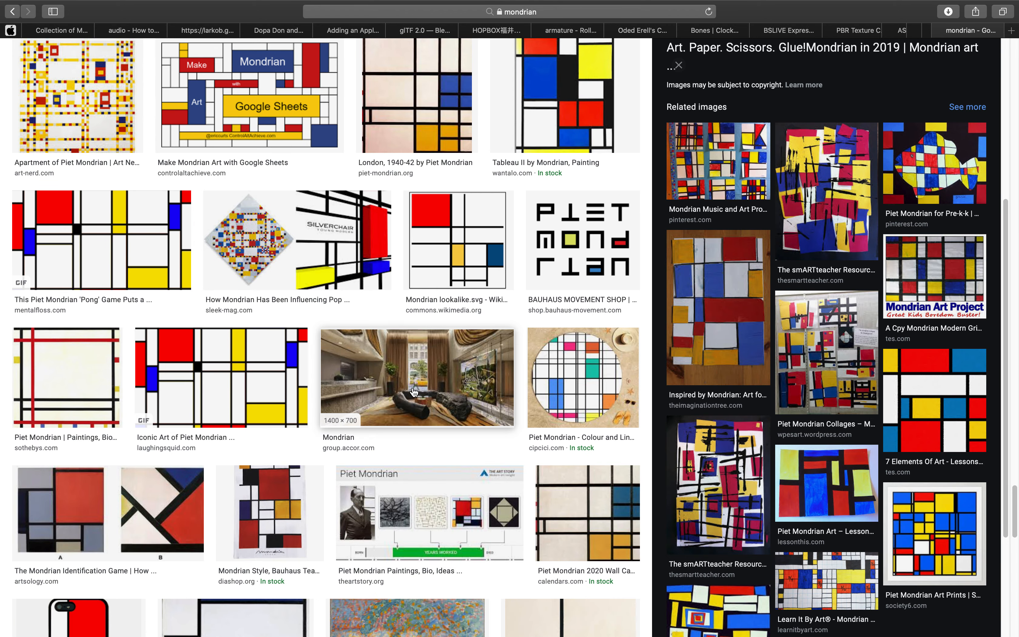
pyautogui.scroll(-9, 332, 391)
pyautogui.scroll(-12, 332, 392)
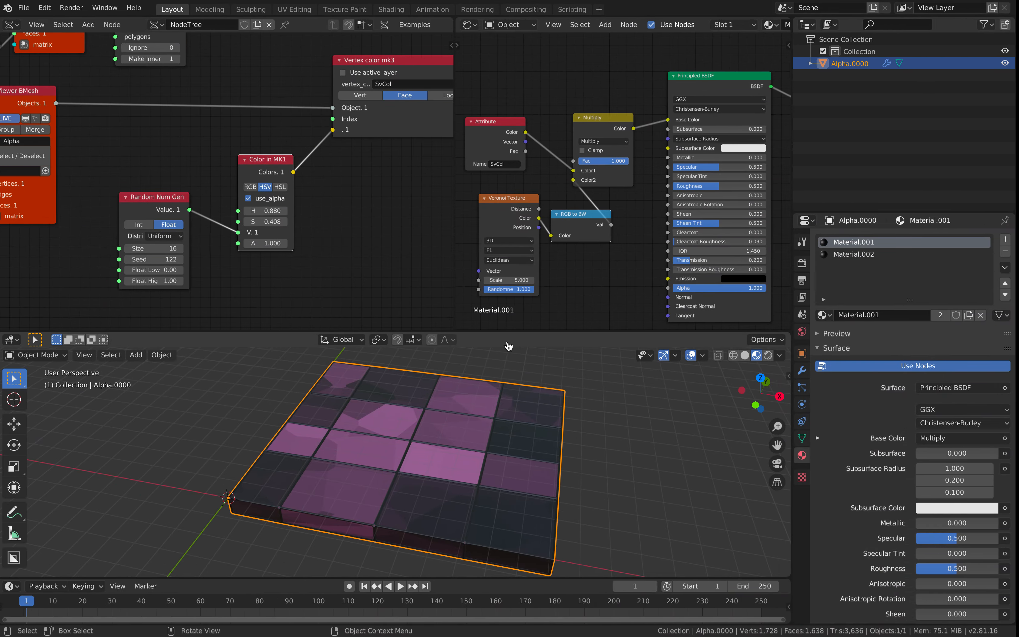
pyautogui.hotkey('ctrl', 'Left')
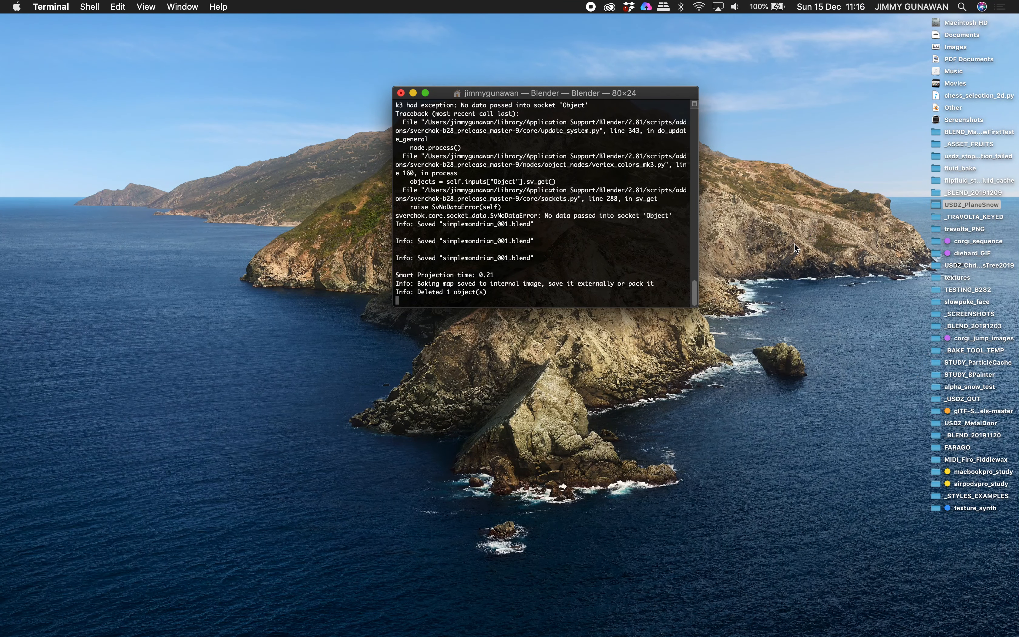
# In Finder's Desktop folder, preview simplemondrian_001.usdz as a 3-D model and rotate it to inspect
pyautogui.click(934, 241)
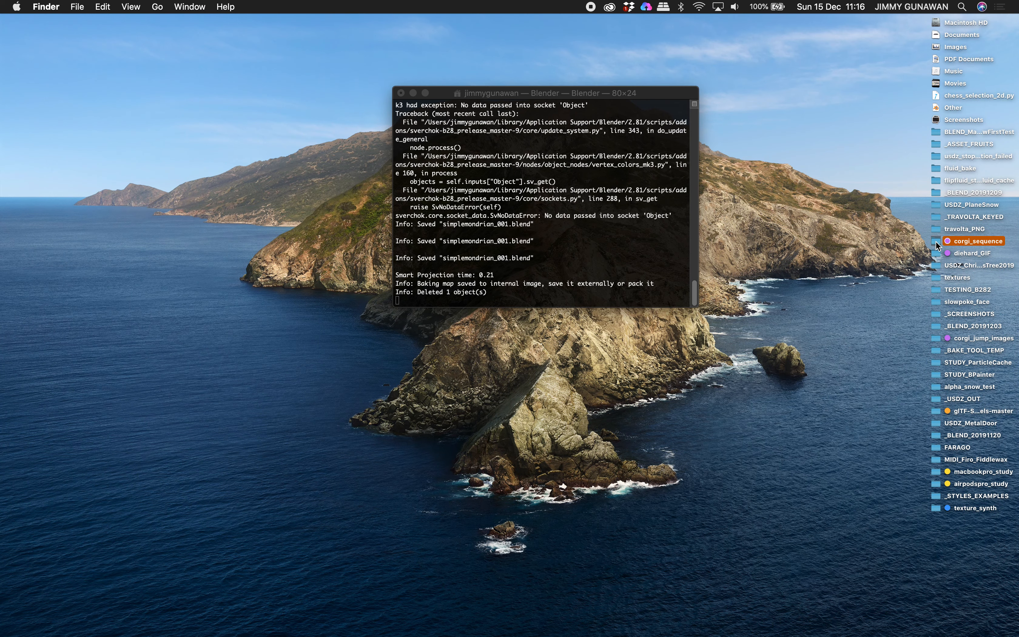
pyautogui.doubleClick(935, 240)
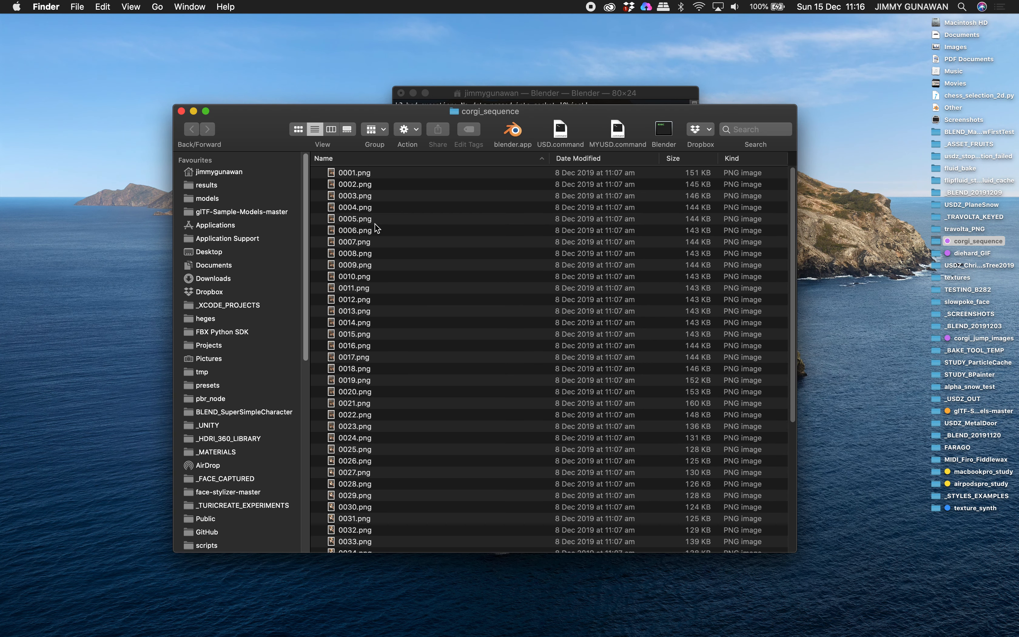
pyautogui.click(222, 252)
pyautogui.click(430, 172)
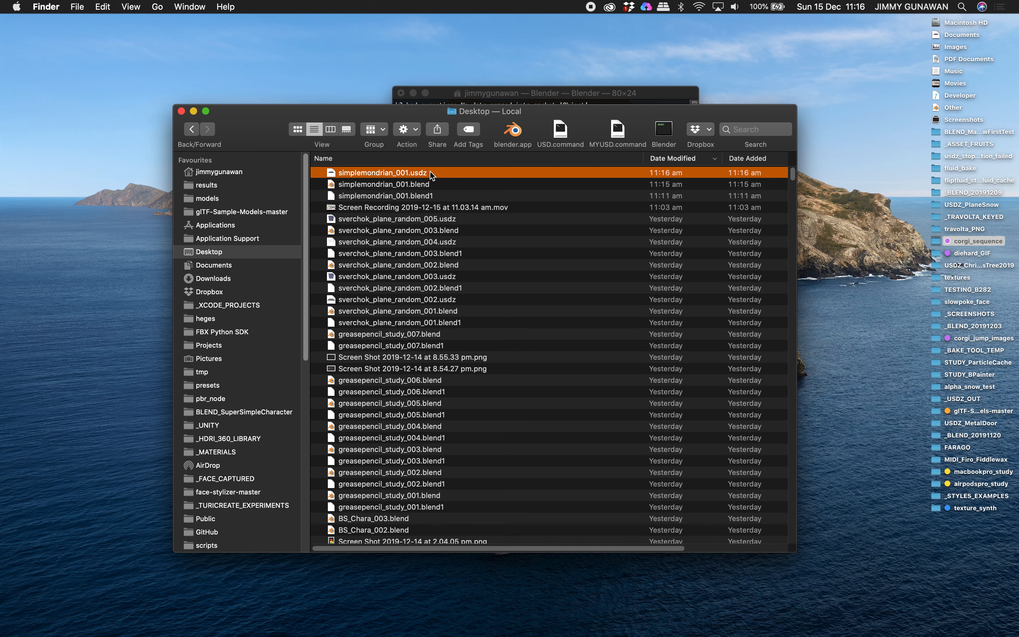
pyautogui.press('space')
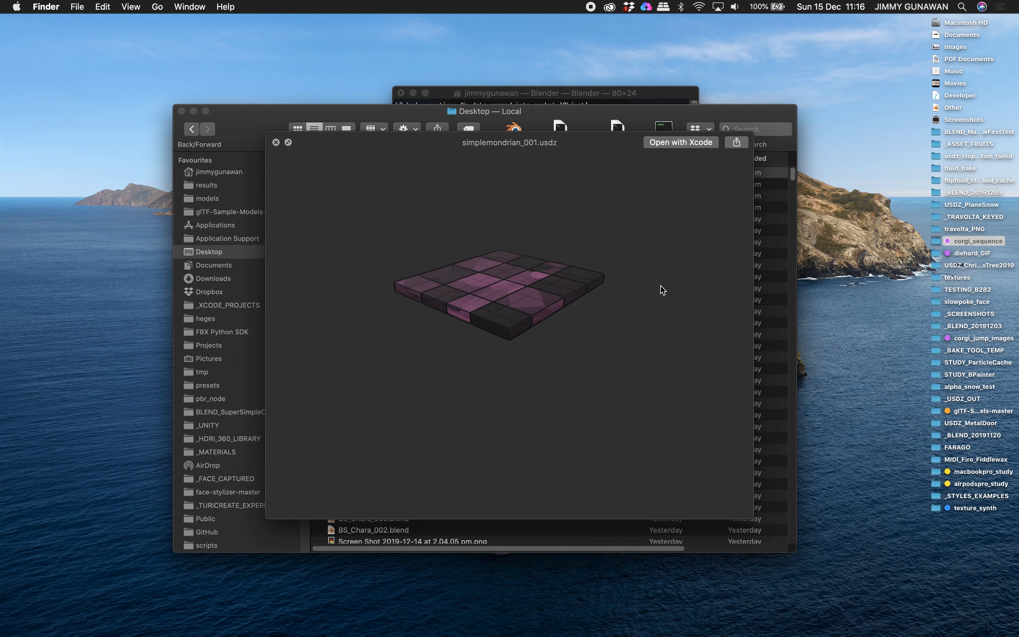
pyautogui.scroll(5, 657, 291)
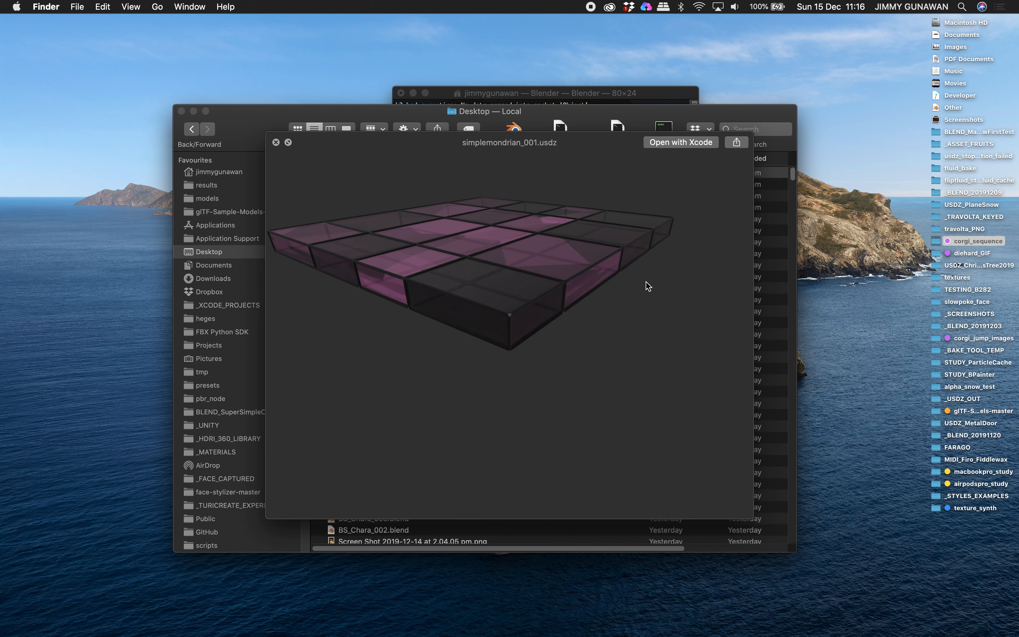
pyautogui.scroll(3, 646, 281)
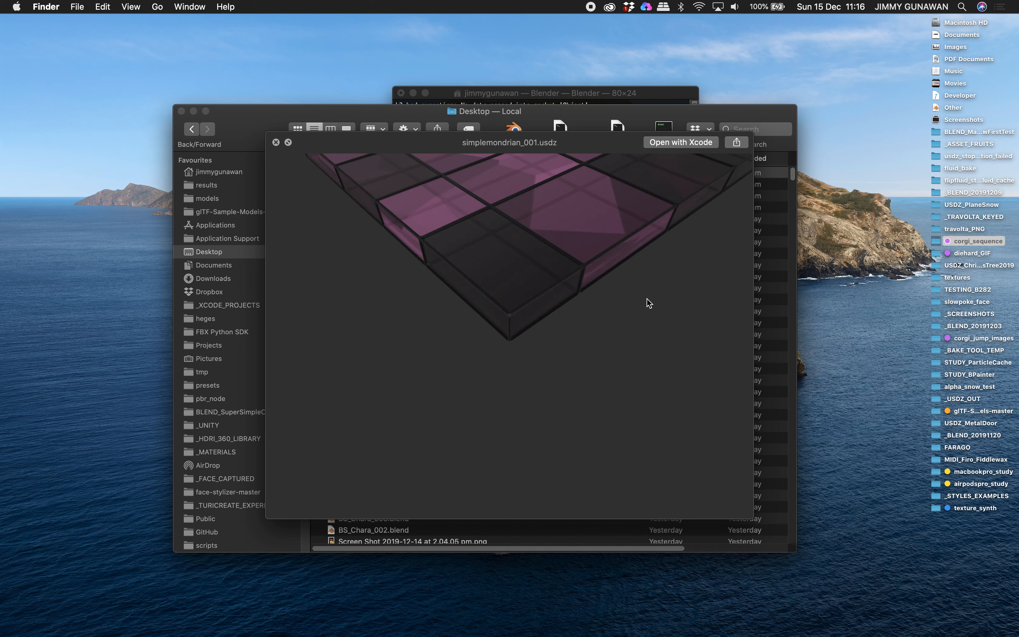
pyautogui.moveTo(649, 304); pyautogui.dragTo(632, 262)
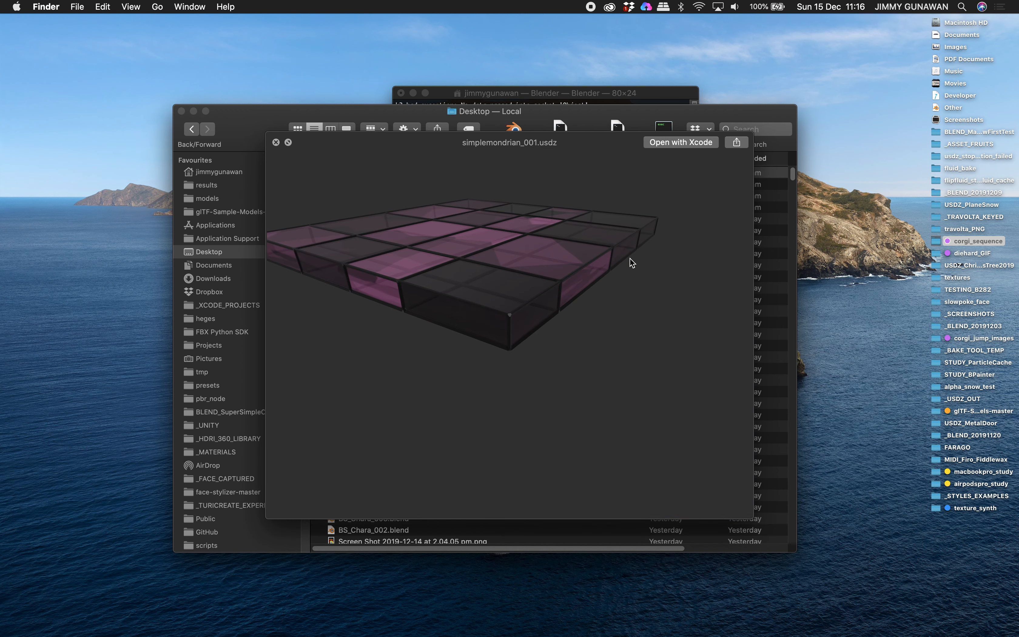
pyautogui.click(276, 143)
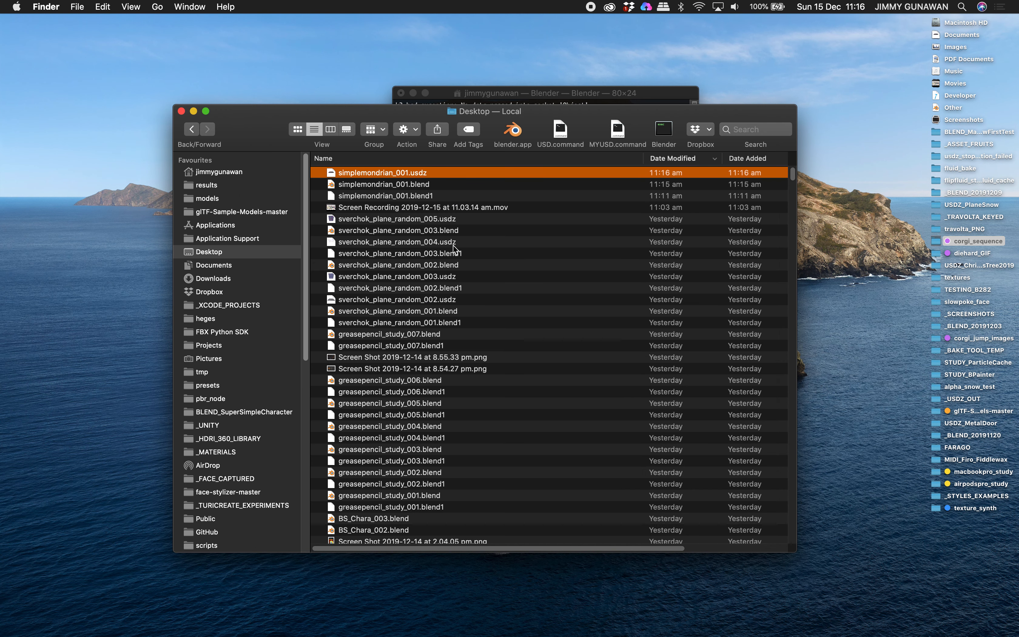
# Preview sverchok_plane_random_005.usdz in Quick Look, orbiting the coloured grid to view it from several angles
pyautogui.click(455, 220)
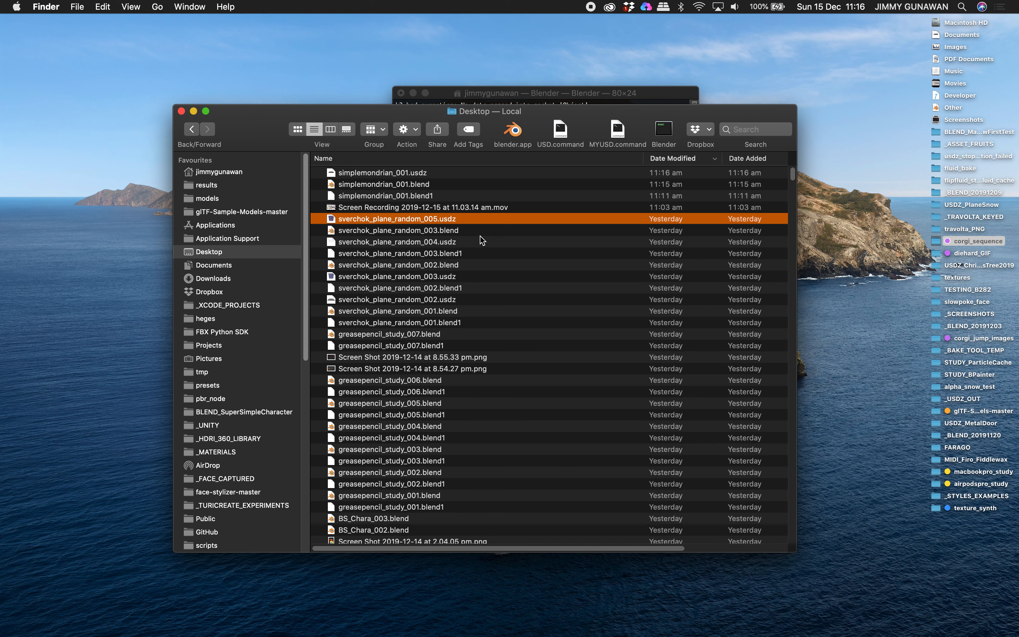
pyautogui.press('space')
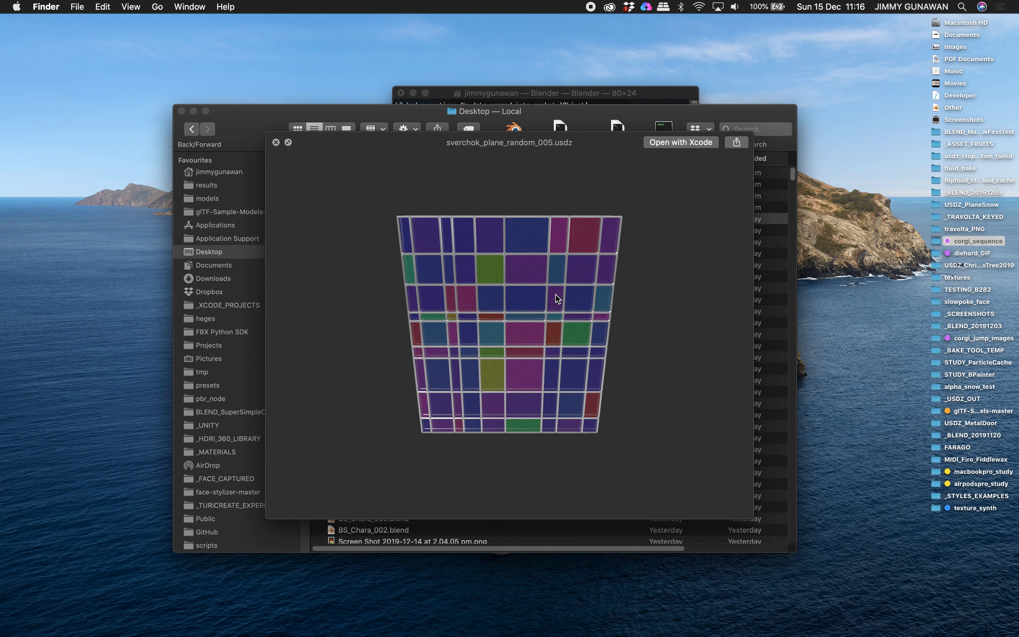
pyautogui.scroll(5, 556, 295)
pyautogui.moveTo(556, 295); pyautogui.dragTo(507, 252)
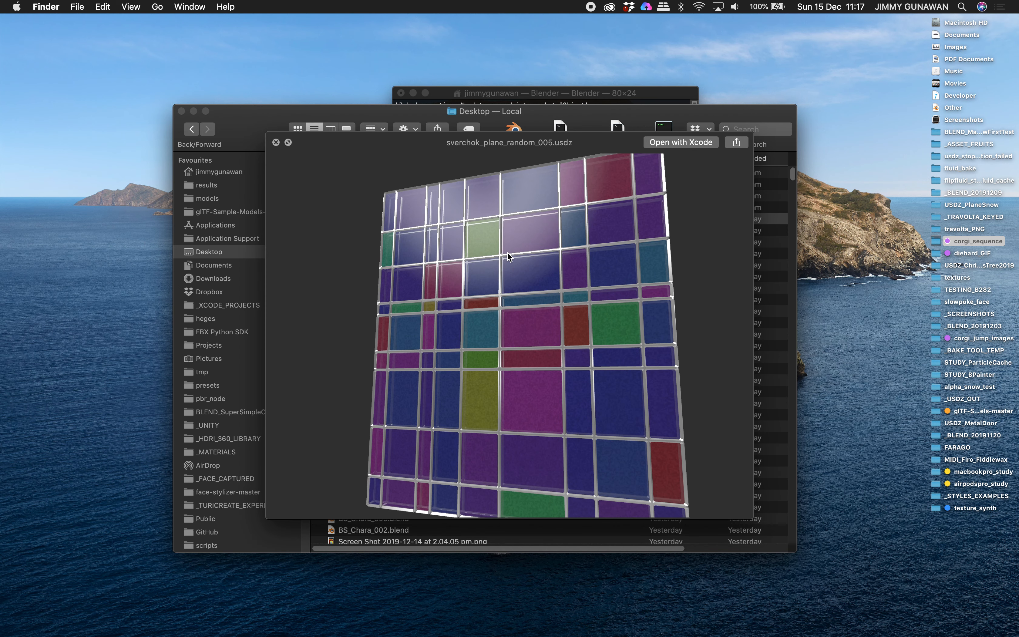
pyautogui.scroll(10, 541, 287)
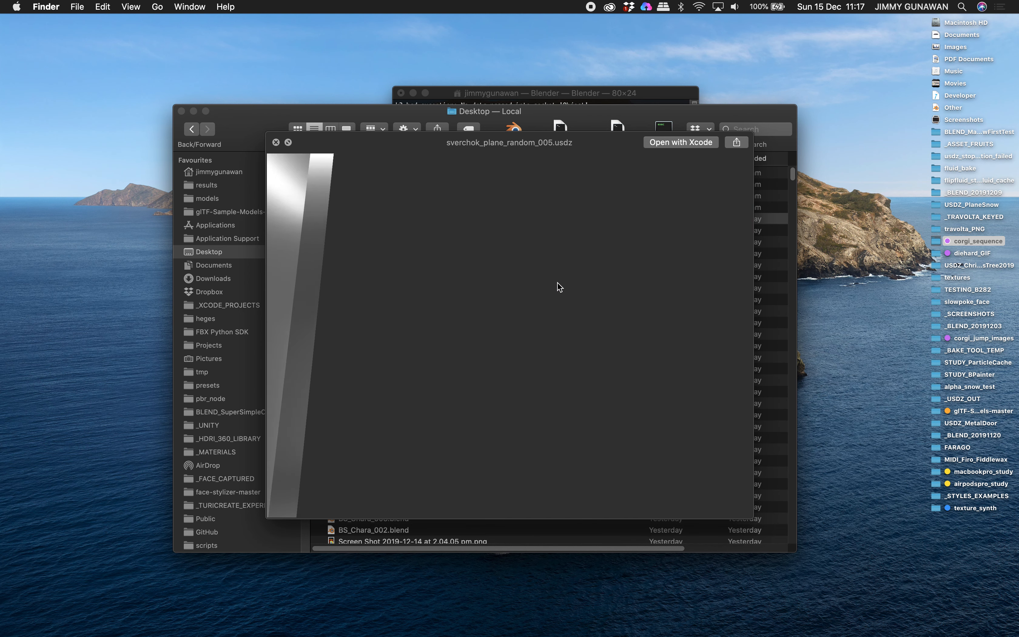
pyautogui.scroll(-10, 557, 283)
pyautogui.moveTo(558, 283); pyautogui.dragTo(508, 256)
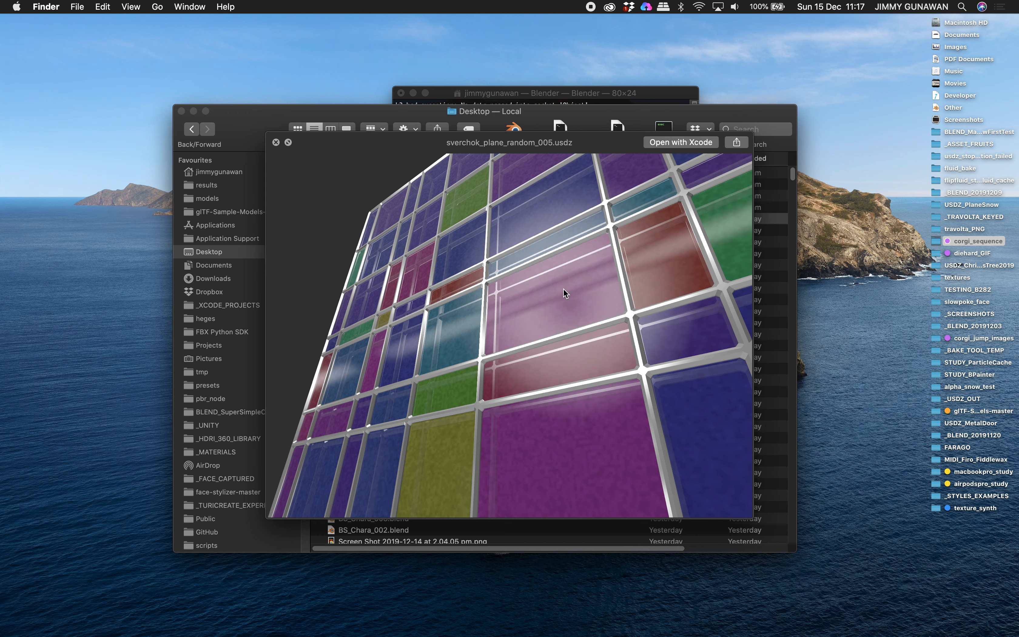
pyautogui.moveTo(564, 289); pyautogui.dragTo(644, 312)
pyautogui.scroll(-10, 548, 308)
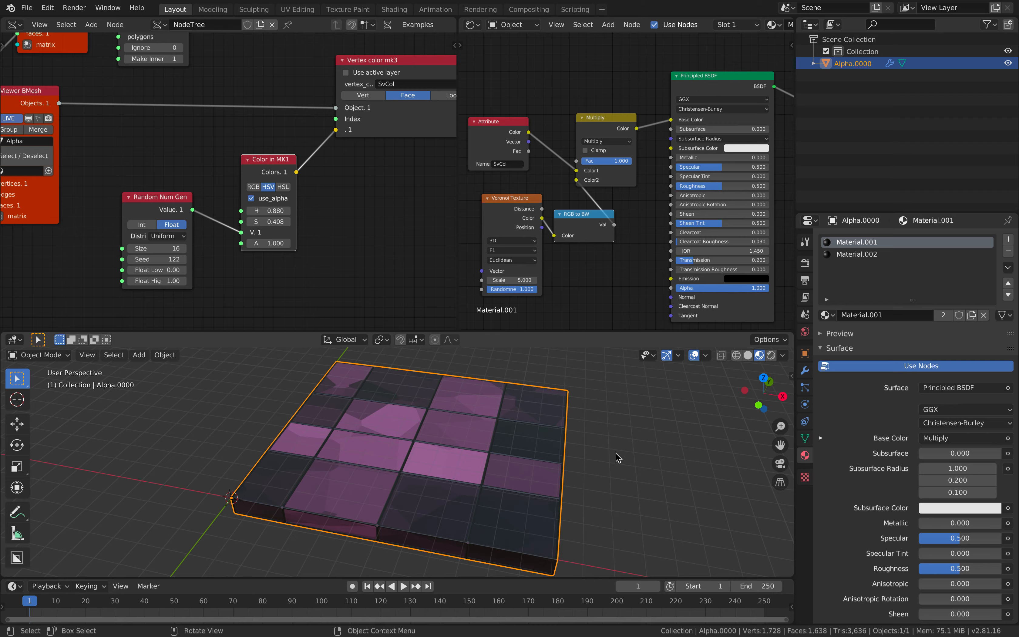
pyautogui.scroll(5, 617, 455)
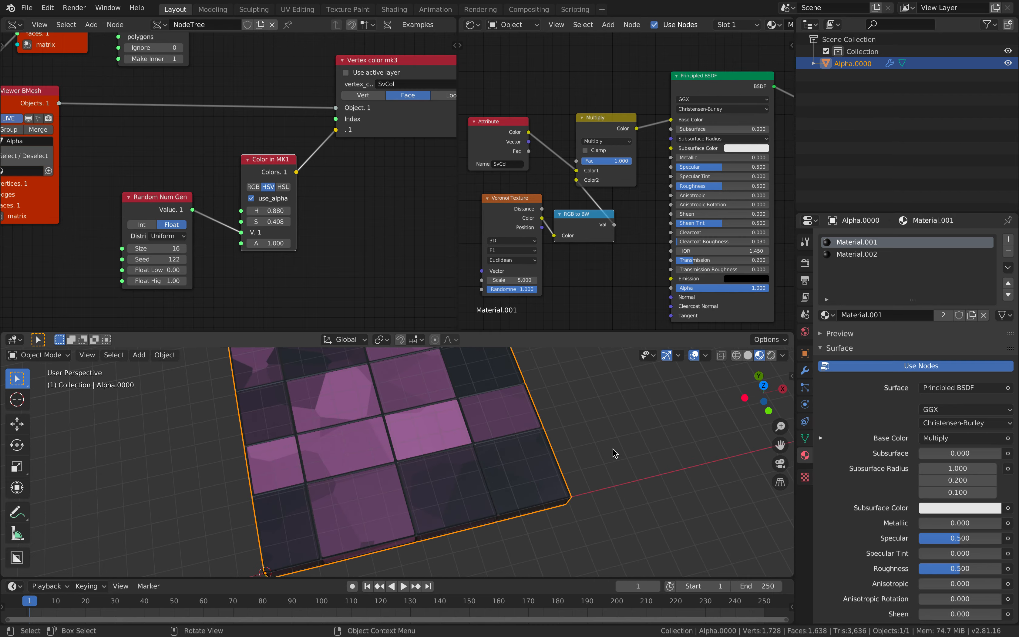
# Glance at the Mondrian image results in Safari, then switch back to Blender
pyautogui.hotkey('ctrl', 'Right')
pyautogui.scroll(10, 568, 431)
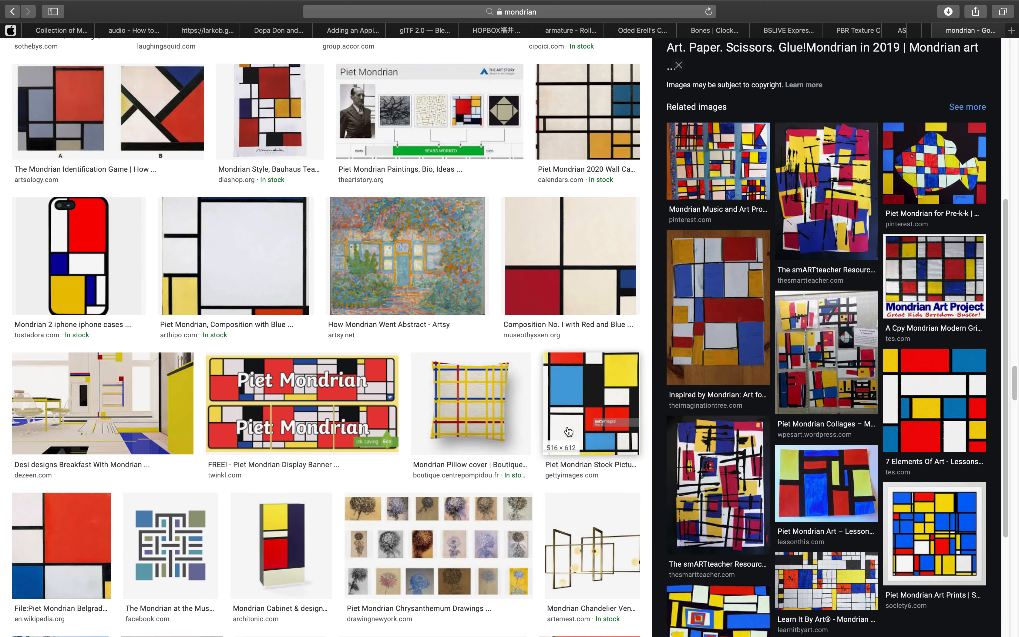
pyautogui.hotkey('ctrl', 'Left')
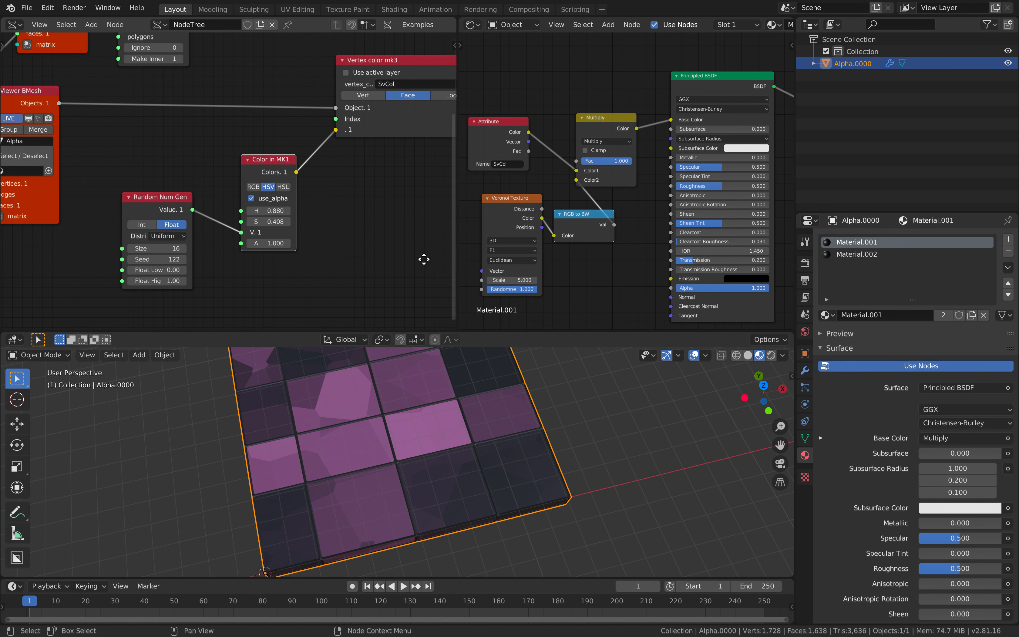